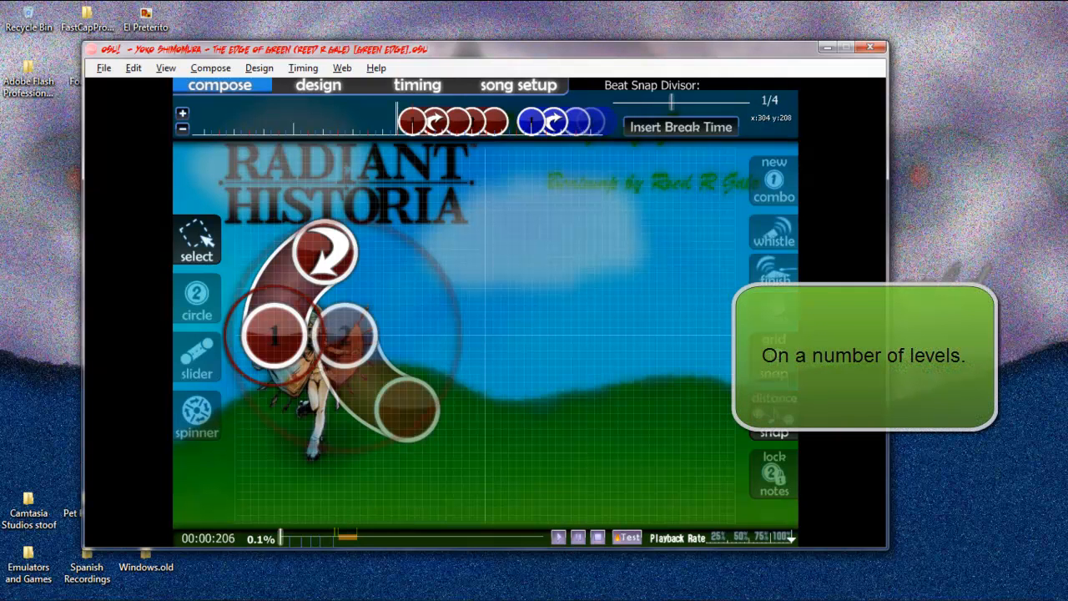
- Reshape the first red slider by lowering its end control point slightly, keeping its start and middle points in place
{"action": "scroll", "coordinate": [540, 351], "scroll_direction": "down", "scroll_amount": 3}
{"action": "scroll", "coordinate": [532, 351], "scroll_direction": "up", "scroll_amount": 5}
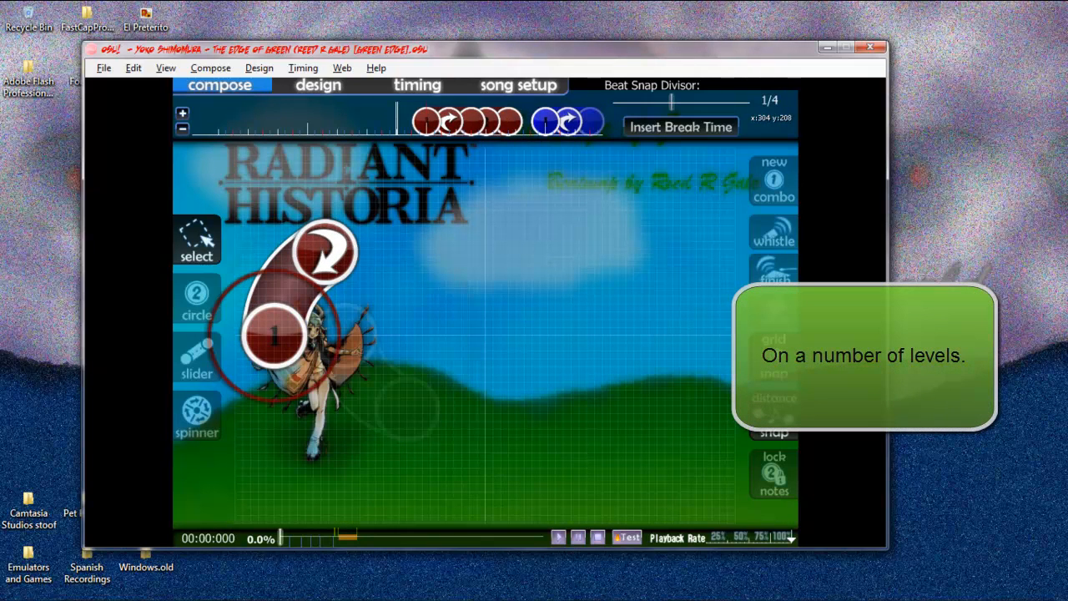
{"action": "scroll", "coordinate": [507, 359], "scroll_direction": "down", "scroll_amount": 8}
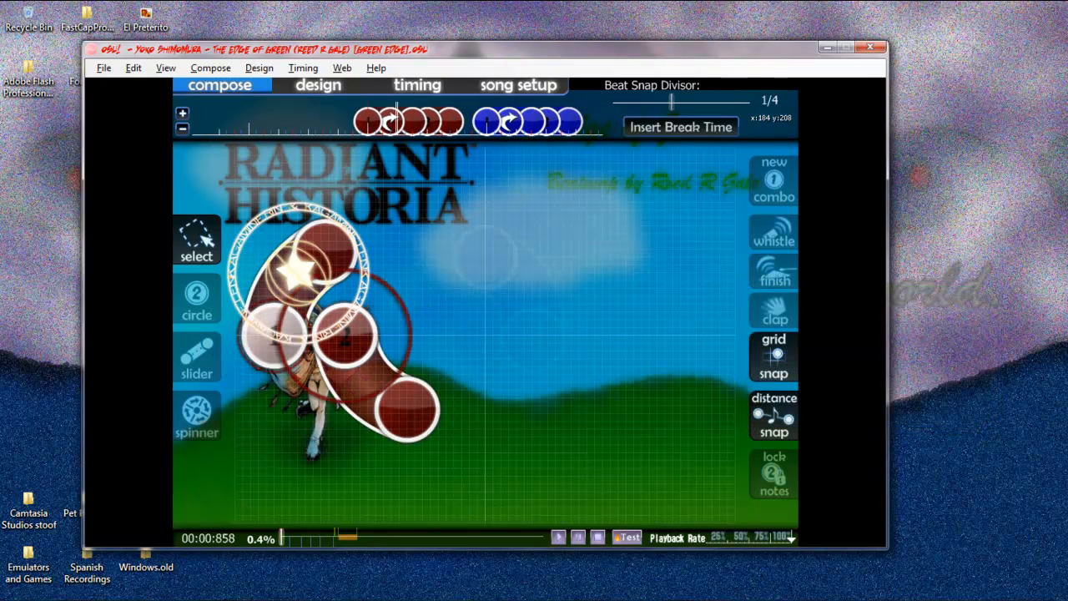
{"action": "scroll", "coordinate": [416, 351], "scroll_direction": "up", "scroll_amount": 4}
{"action": "scroll", "coordinate": [414, 351], "scroll_direction": "up", "scroll_amount": 1}
{"action": "left_click_drag", "start_coordinate": [345, 242], "coordinate": [345, 257]}
{"action": "scroll", "coordinate": [462, 351], "scroll_direction": "up", "scroll_amount": 1}
{"action": "scroll", "coordinate": [461, 351], "scroll_direction": "up", "scroll_amount": 1}
{"action": "scroll", "coordinate": [462, 350], "scroll_direction": "down", "scroll_amount": 1}
{"action": "left_click", "coordinate": [321, 272]}
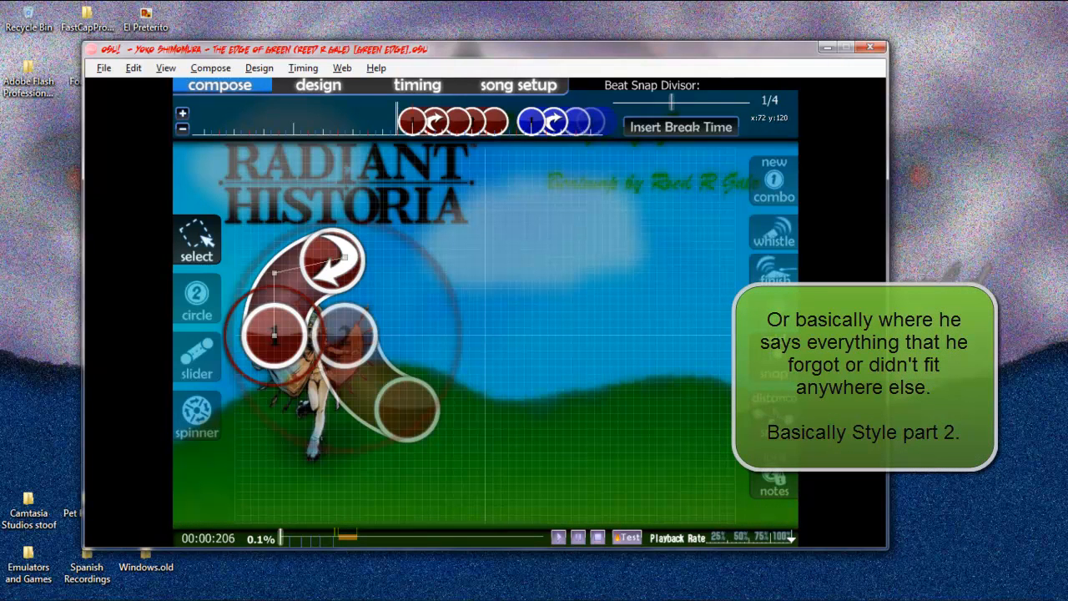
{"action": "mouse_move", "coordinate": [275, 273]}
{"action": "left_mouse_down"}
{"action": "mouse_move", "coordinate": [283, 267]}
{"action": "mouse_move", "coordinate": [275, 273]}
{"action": "left_mouse_up"}
{"action": "left_click_drag", "start_coordinate": [345, 257], "coordinate": [344, 257]}
{"action": "left_click", "coordinate": [368, 312]}
{"action": "scroll", "coordinate": [368, 312], "scroll_direction": "up", "scroll_amount": 1}
{"action": "scroll", "coordinate": [368, 313], "scroll_direction": "down", "scroll_amount": 1}
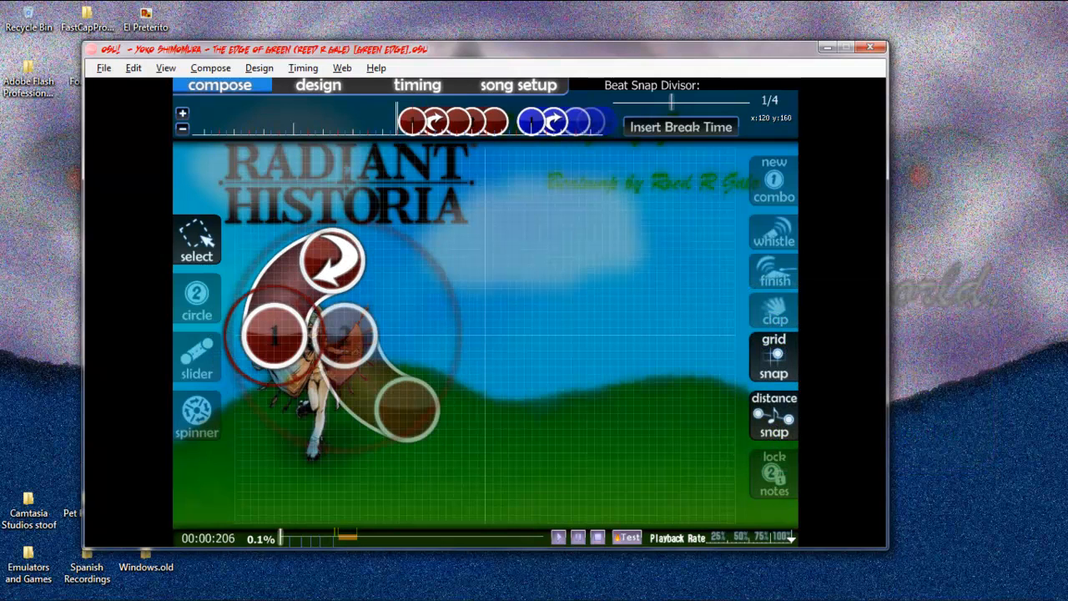
- Try overlapping the second red slider with the first at x:88 y:192, and return it to x:112 y:192
{"action": "left_click", "coordinate": [339, 330]}
{"action": "left_click", "coordinate": [298, 302]}
{"action": "left_click", "coordinate": [337, 342]}
{"action": "left_click", "coordinate": [345, 336]}
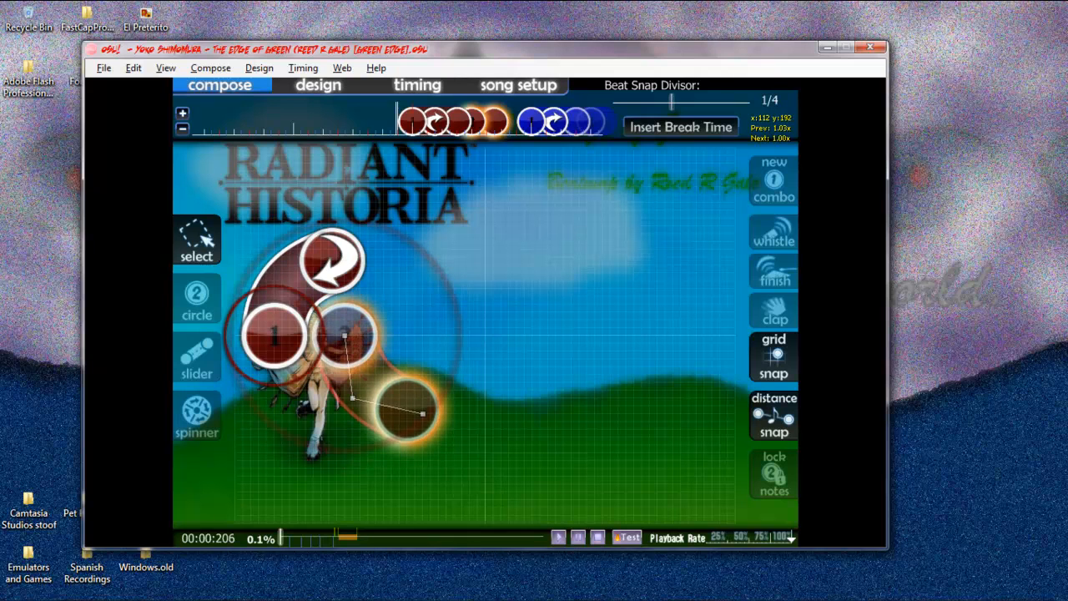
{"action": "scroll", "coordinate": [345, 336], "scroll_direction": "down", "scroll_amount": 3}
{"action": "left_click_drag", "start_coordinate": [345, 336], "coordinate": [321, 335]}
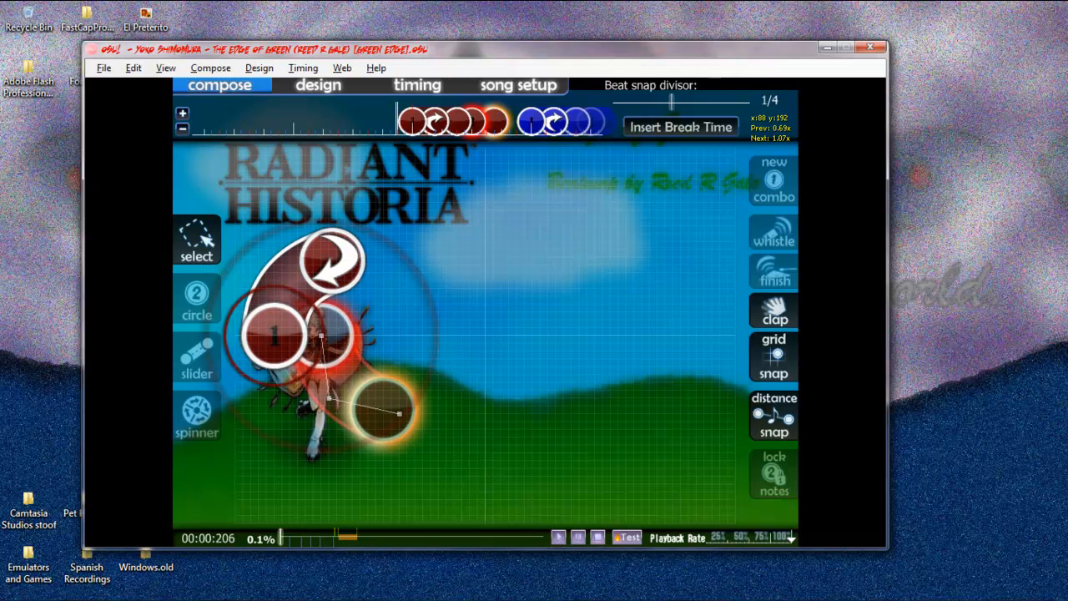
{"action": "key", "text": "alt"}
{"action": "scroll", "coordinate": [322, 336], "scroll_direction": "up", "scroll_amount": 3}
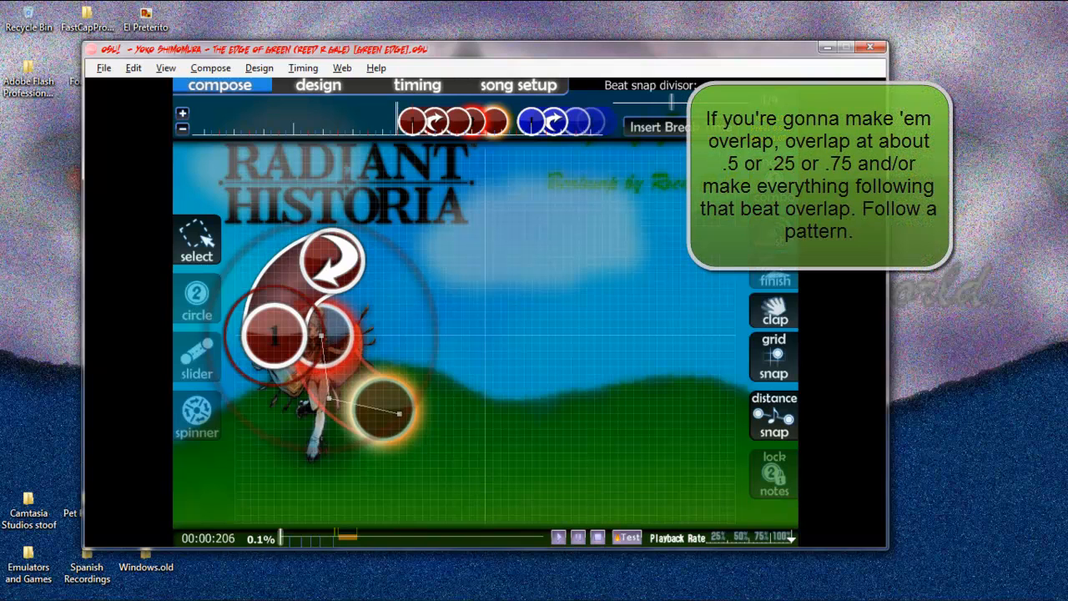
{"action": "left_click_drag", "start_coordinate": [322, 336], "coordinate": [345, 336]}
{"action": "left_click", "coordinate": [275, 334]}
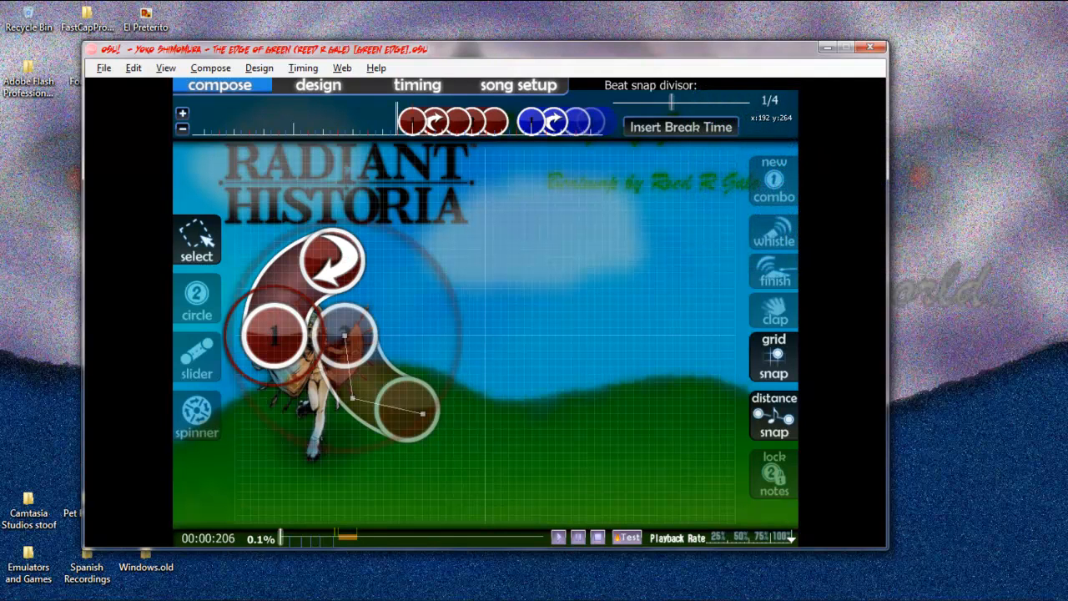
- Step back and forth through the two opening red sliders to examine their timing and how closely they sit
{"action": "scroll", "coordinate": [418, 388], "scroll_direction": "up", "scroll_amount": 2}
{"action": "scroll", "coordinate": [350, 333], "scroll_direction": "down", "scroll_amount": 4}
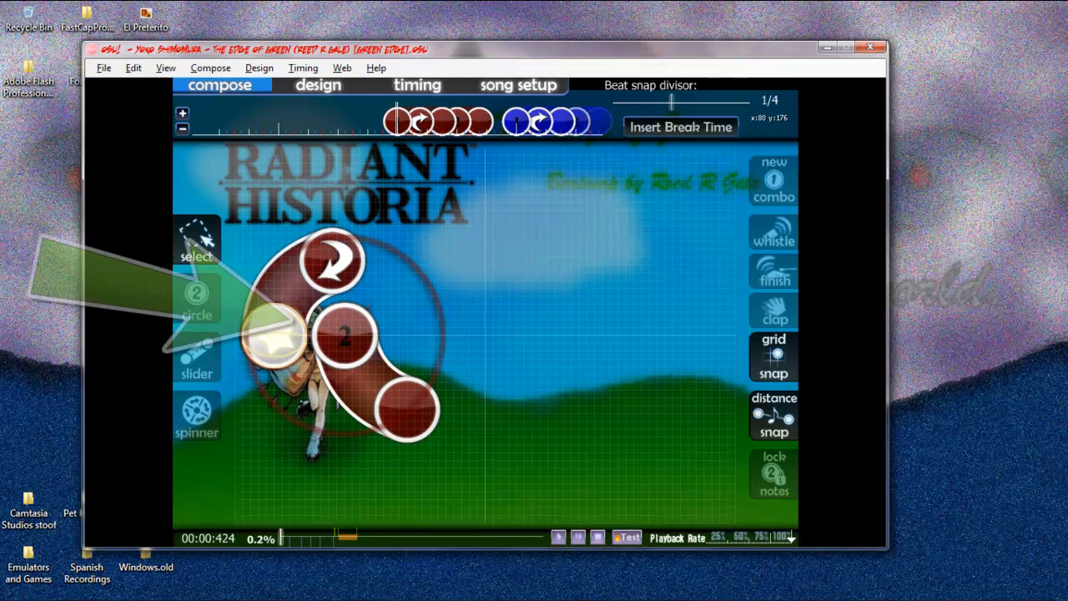
{"action": "scroll", "coordinate": [342, 334], "scroll_direction": "up", "scroll_amount": 1}
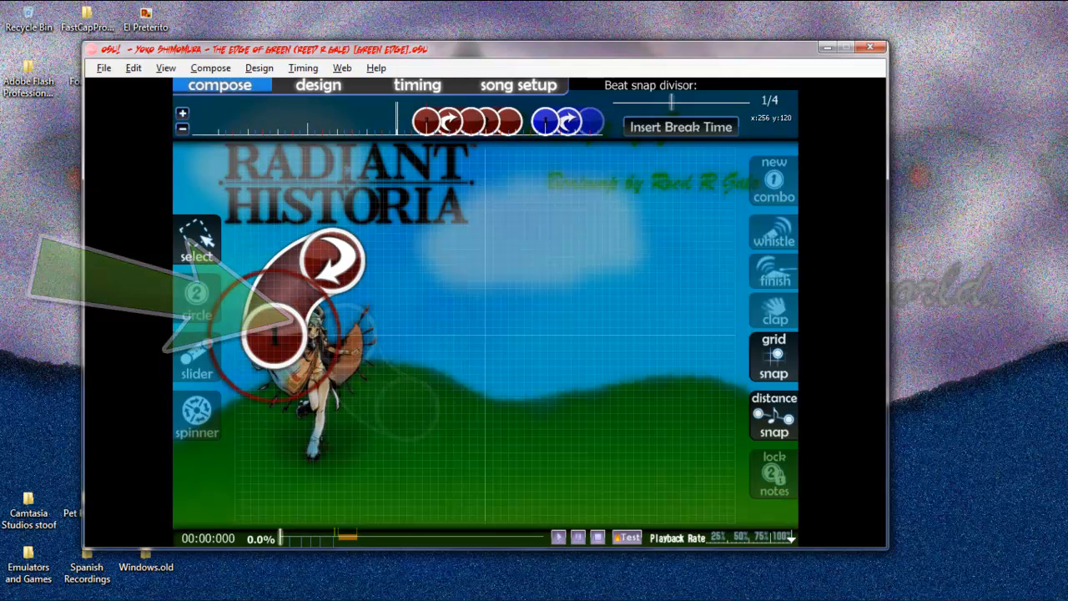
{"action": "scroll", "coordinate": [274, 335], "scroll_direction": "down", "scroll_amount": 1}
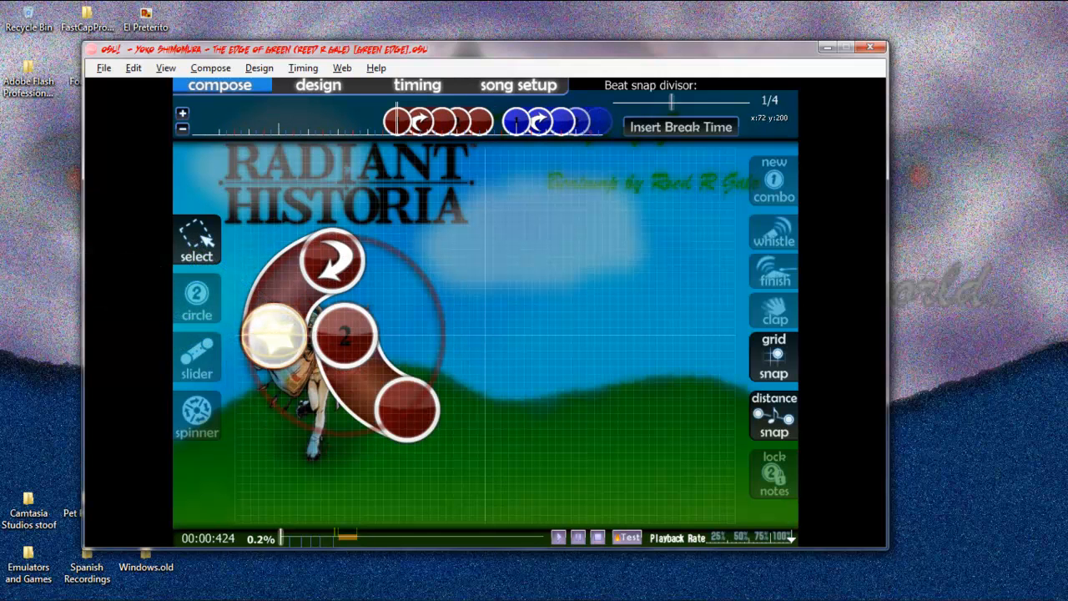
{"action": "scroll", "coordinate": [274, 335], "scroll_direction": "up", "scroll_amount": 2}
{"action": "scroll", "coordinate": [274, 334], "scroll_direction": "down", "scroll_amount": 3}
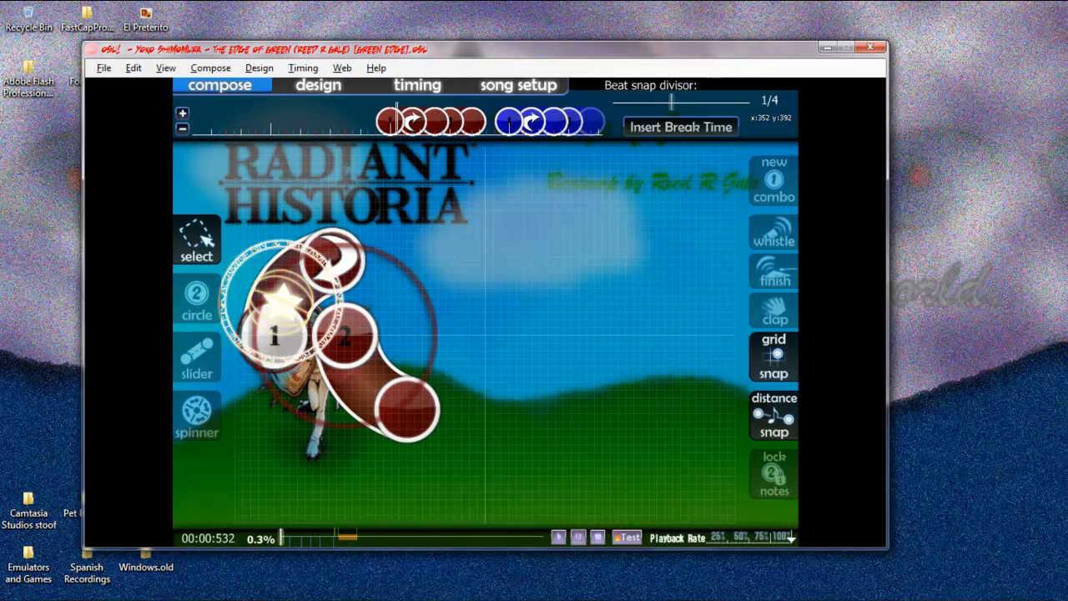
{"action": "scroll", "coordinate": [273, 335], "scroll_direction": "up", "scroll_amount": 4}
{"action": "scroll", "coordinate": [579, 532], "scroll_direction": "down", "scroll_amount": 17}
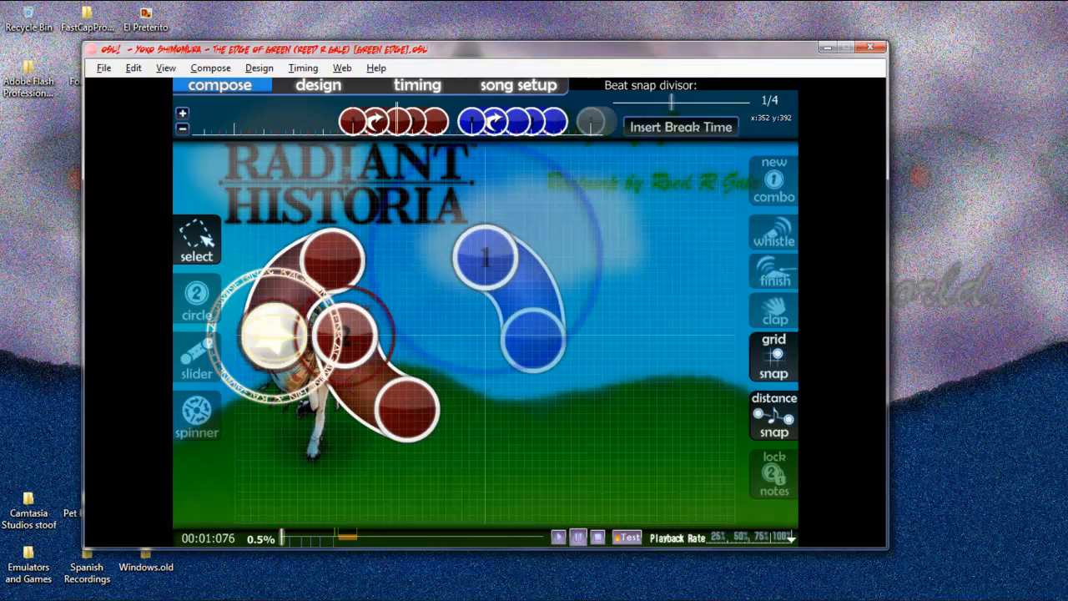
{"action": "scroll", "coordinate": [579, 532], "scroll_direction": "down", "scroll_amount": 1}
{"action": "scroll", "coordinate": [580, 532], "scroll_direction": "up", "scroll_amount": 3}
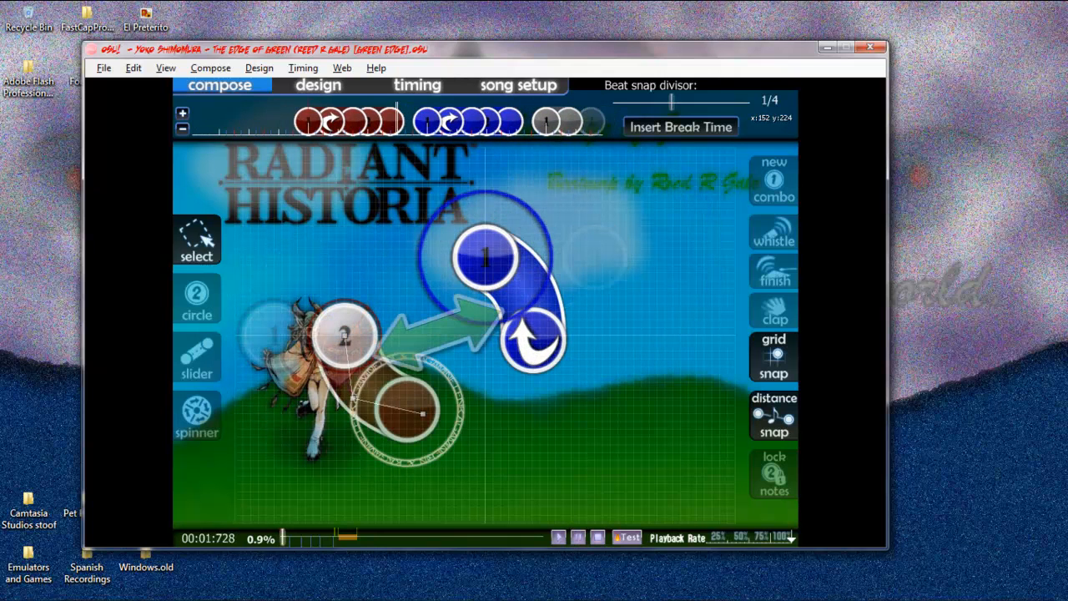
- Examine the spacing between the second red slider and the first blue slider, selecting each for comparison
{"action": "left_click", "coordinate": [485, 257]}
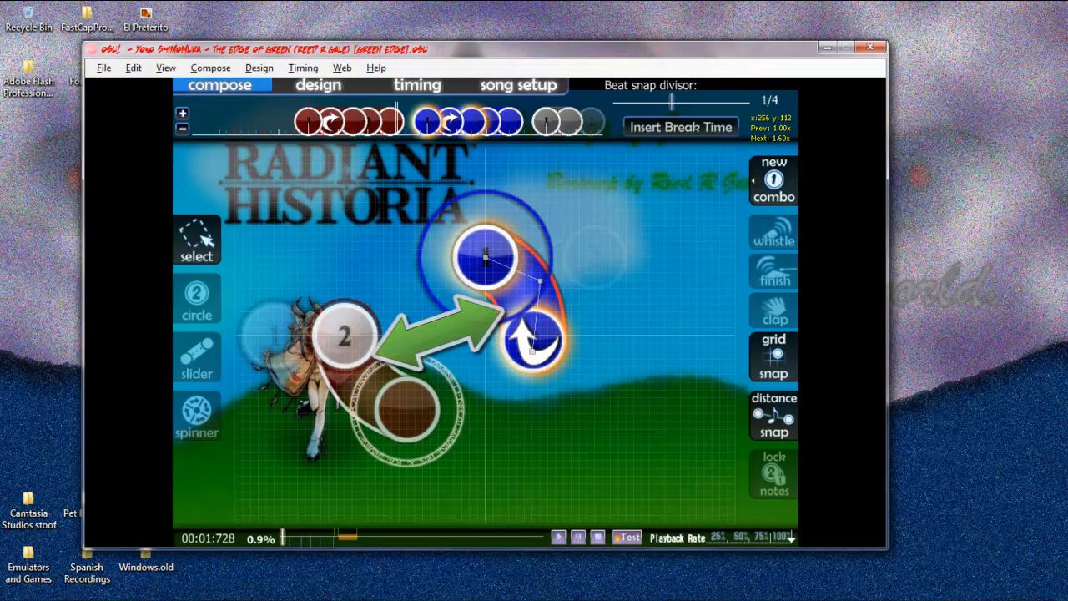
{"action": "left_click", "coordinate": [383, 374]}
{"action": "scroll", "coordinate": [383, 374], "scroll_direction": "down", "scroll_amount": 3}
{"action": "scroll", "coordinate": [383, 374], "scroll_direction": "up", "scroll_amount": 4}
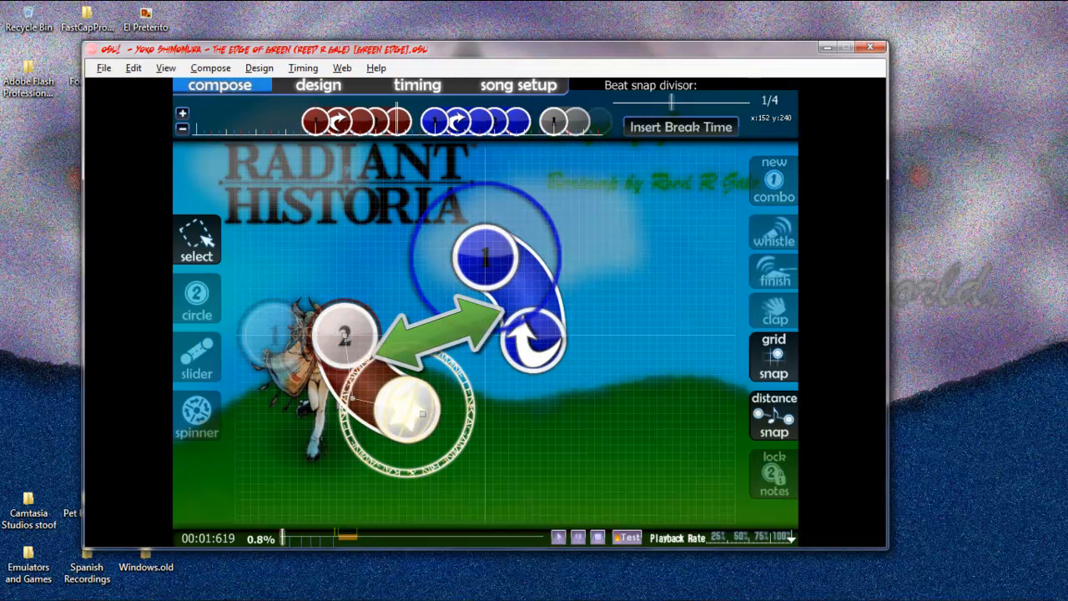
{"action": "left_click", "coordinate": [343, 338]}
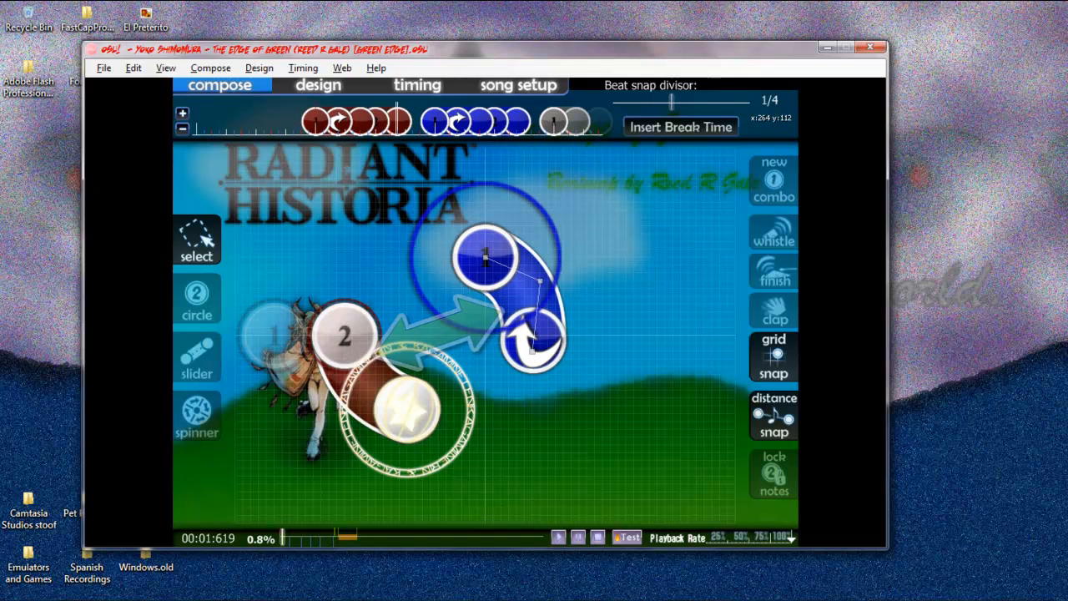
{"action": "left_click", "coordinate": [485, 258]}
{"action": "left_click", "coordinate": [439, 335]}
{"action": "mouse_move", "coordinate": [501, 319]}
{"action": "scroll", "coordinate": [516, 297], "scroll_direction": "down", "scroll_amount": 4}
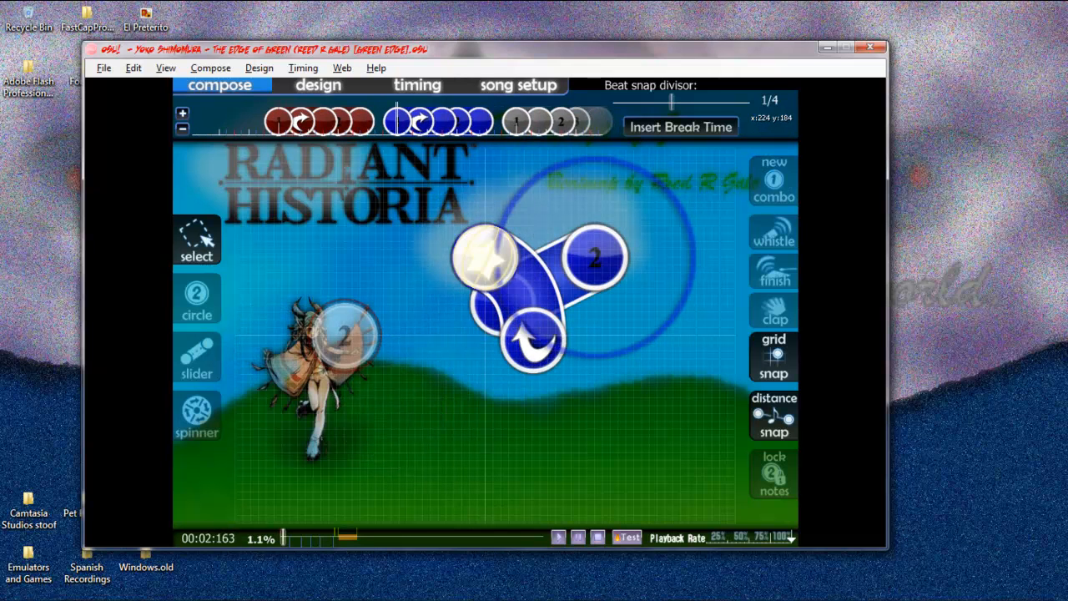
- Move grey circle 2 to x:376 y:360 and shift the middle control point of grey slider 1 outward to widen its curve
{"action": "scroll", "coordinate": [576, 260], "scroll_direction": "down", "scroll_amount": 3}
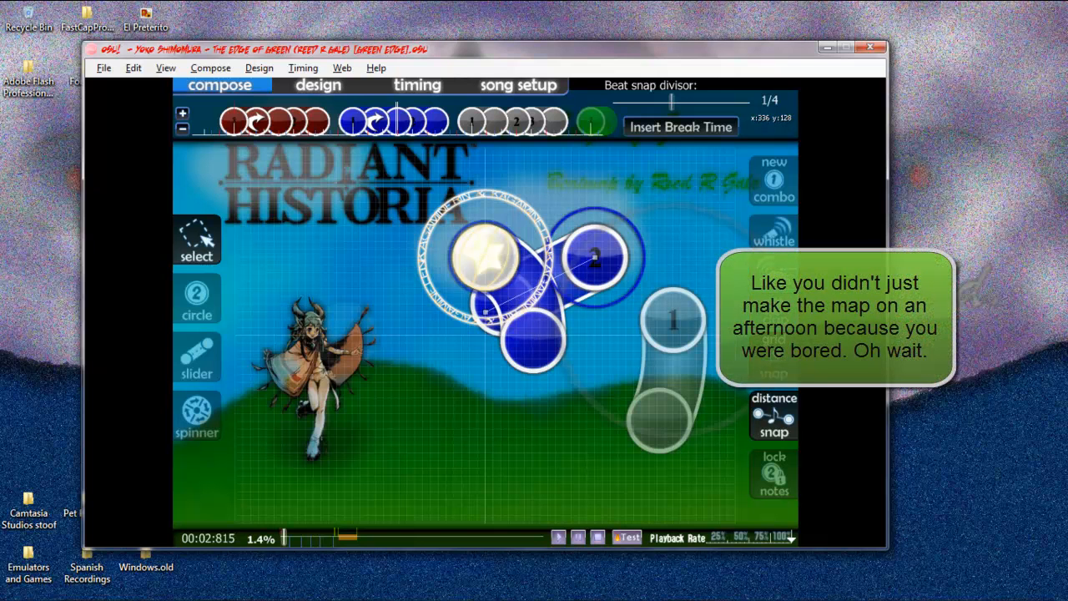
{"action": "key", "text": "space"}
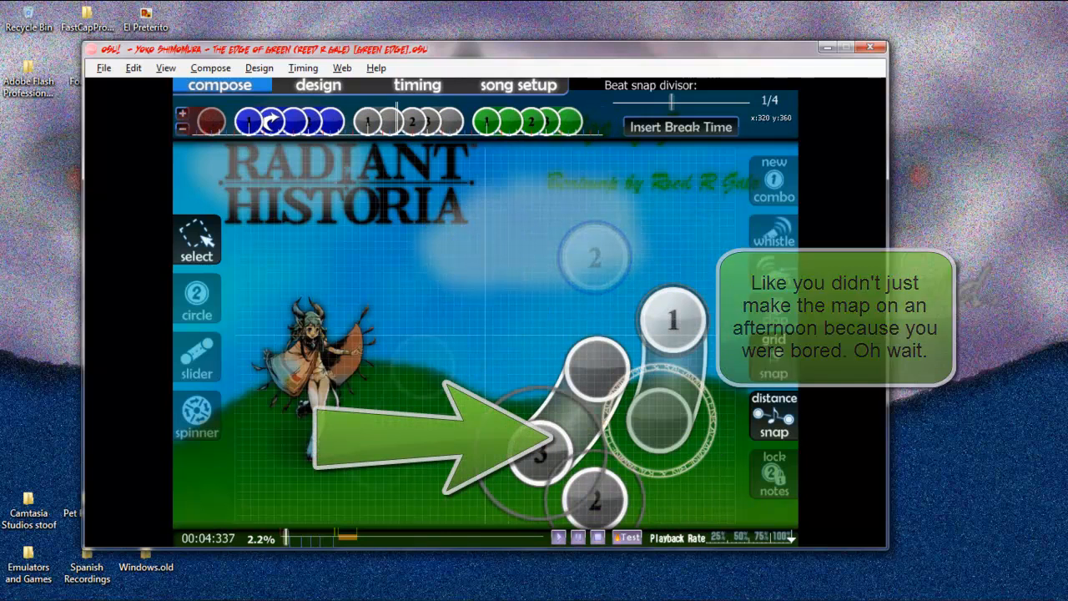
{"action": "left_click_drag", "start_coordinate": [595, 501], "coordinate": [603, 500]}
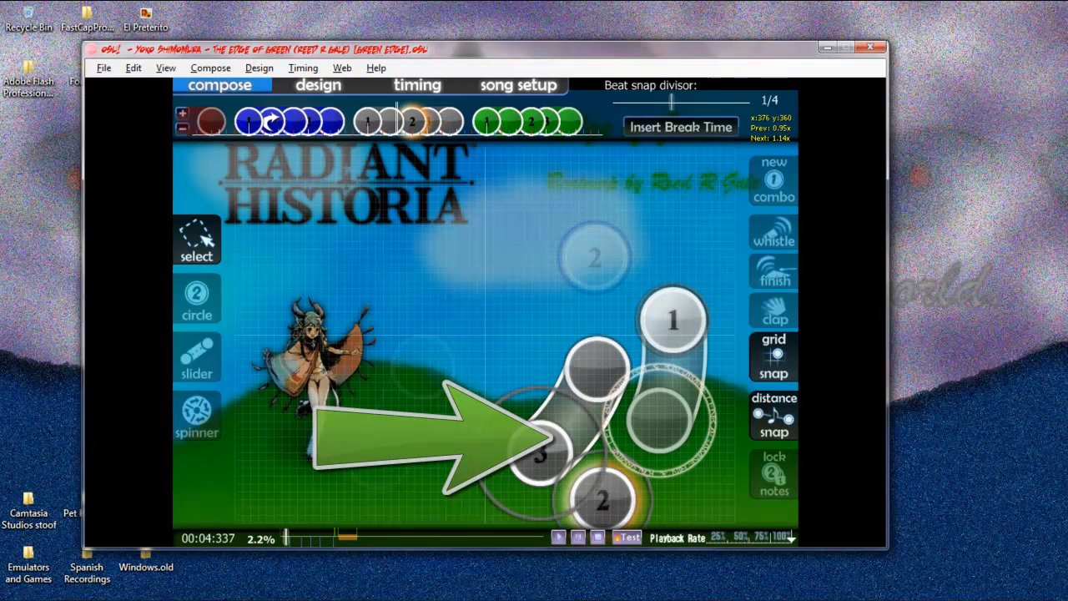
{"action": "left_click", "coordinate": [656, 489]}
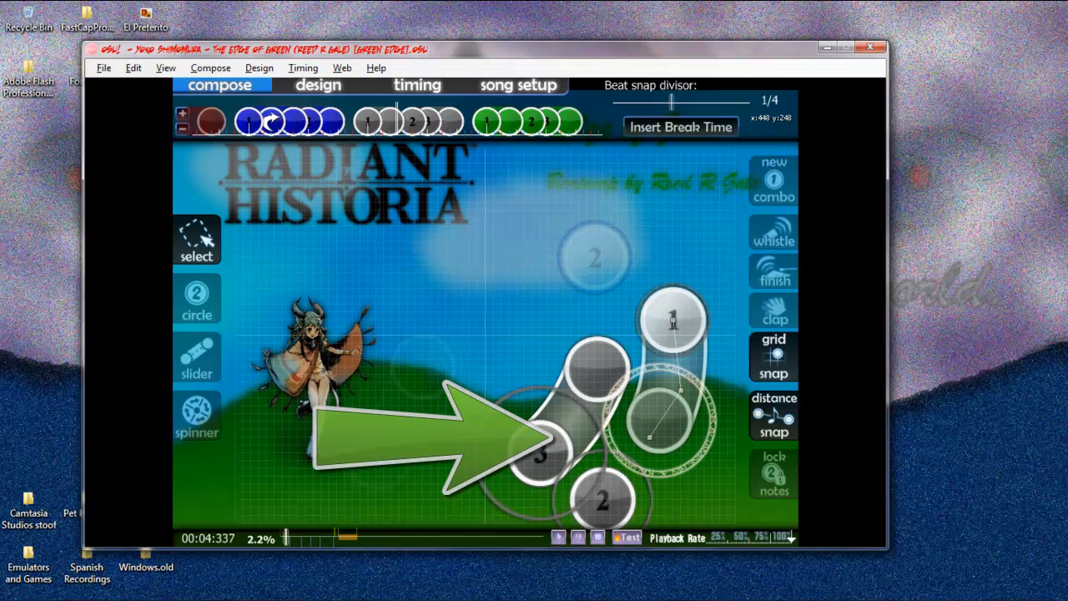
{"action": "left_click_drag", "start_coordinate": [682, 390], "coordinate": [688, 383]}
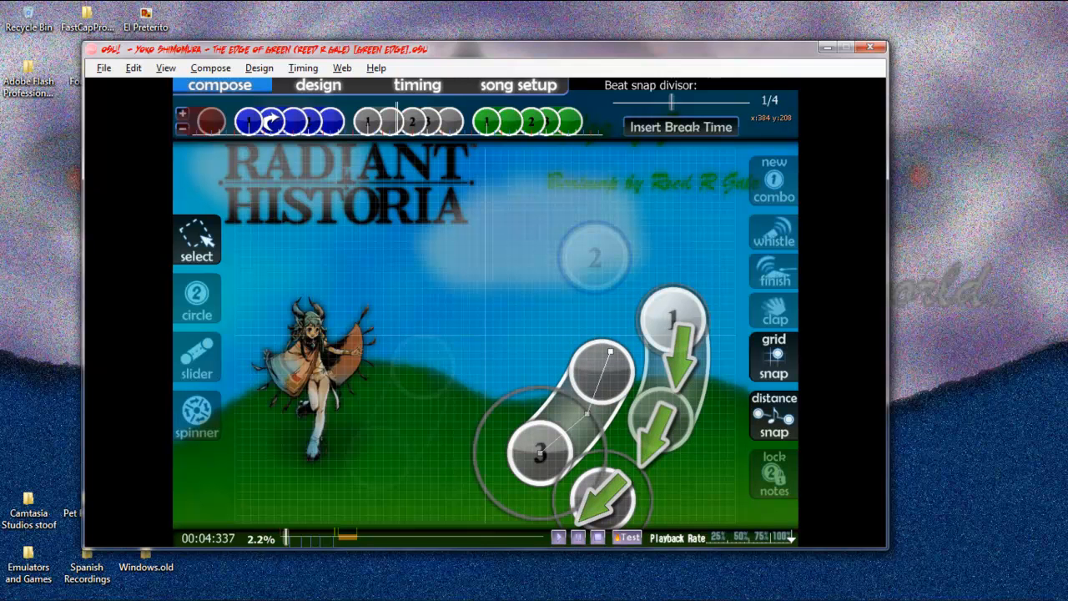
- Step through the green combo up to the long red sliders to examine how its notes flow into each other
{"action": "scroll", "coordinate": [595, 383], "scroll_direction": "down", "scroll_amount": 2}
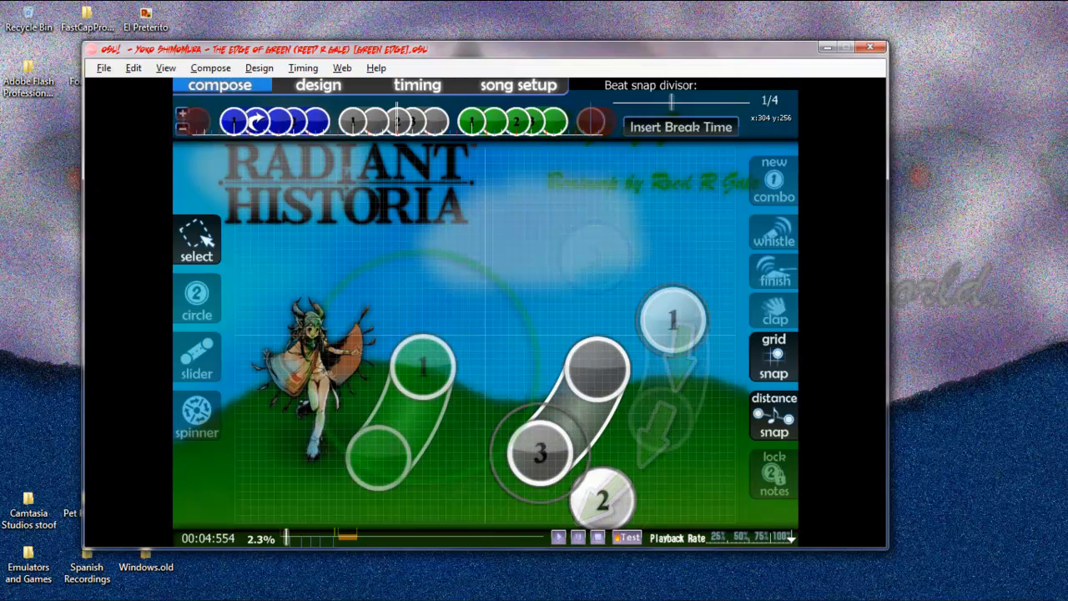
{"action": "scroll", "coordinate": [596, 383], "scroll_direction": "down", "scroll_amount": 10}
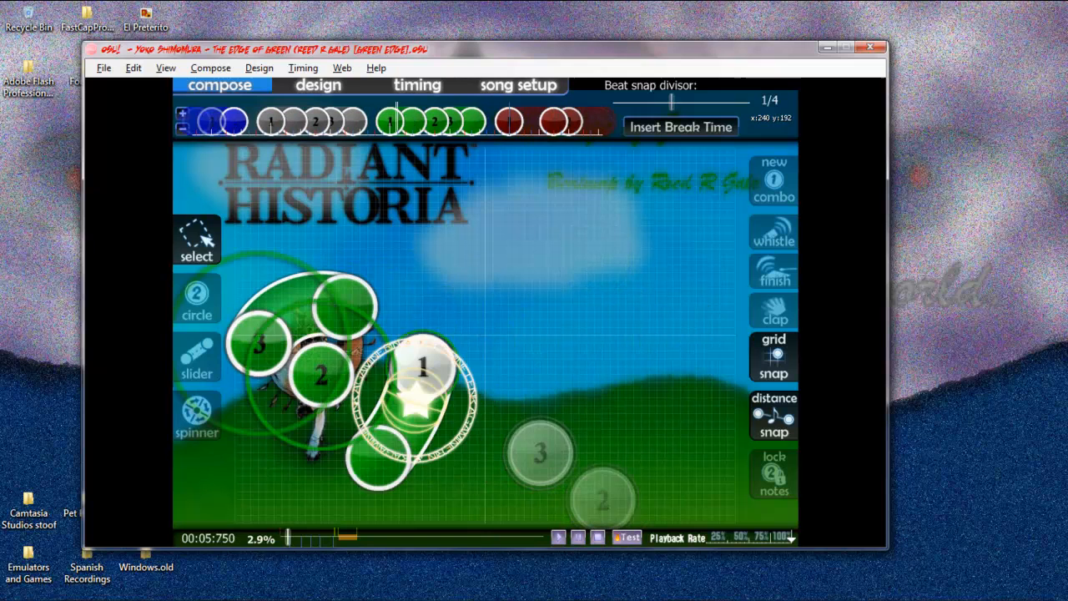
{"action": "scroll", "coordinate": [470, 313], "scroll_direction": "down", "scroll_amount": 4}
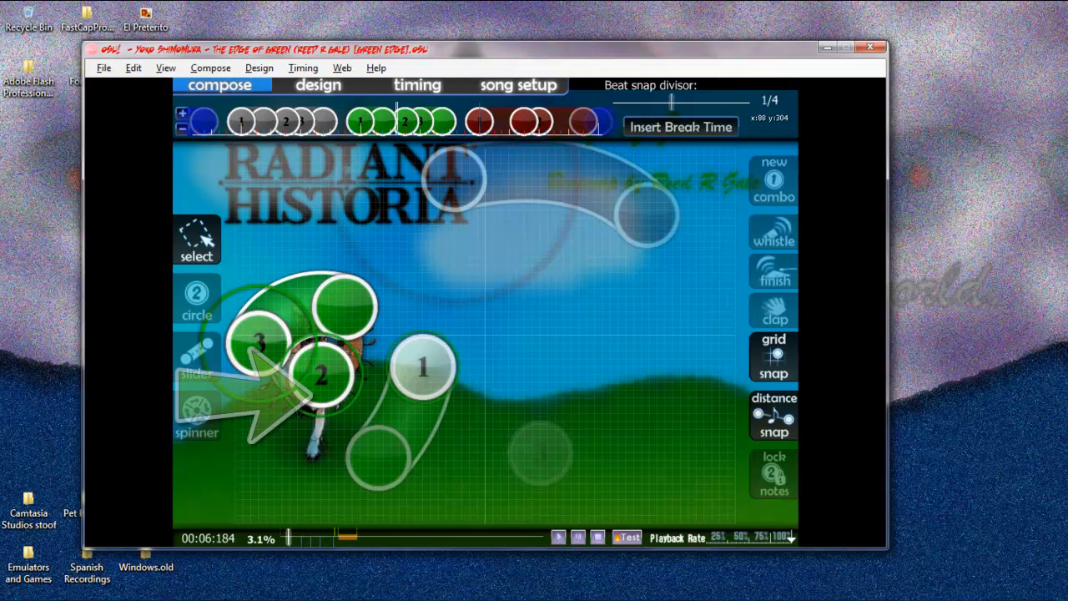
{"action": "scroll", "coordinate": [384, 303], "scroll_direction": "down", "scroll_amount": 3}
{"action": "scroll", "coordinate": [353, 405], "scroll_direction": "up", "scroll_amount": 6}
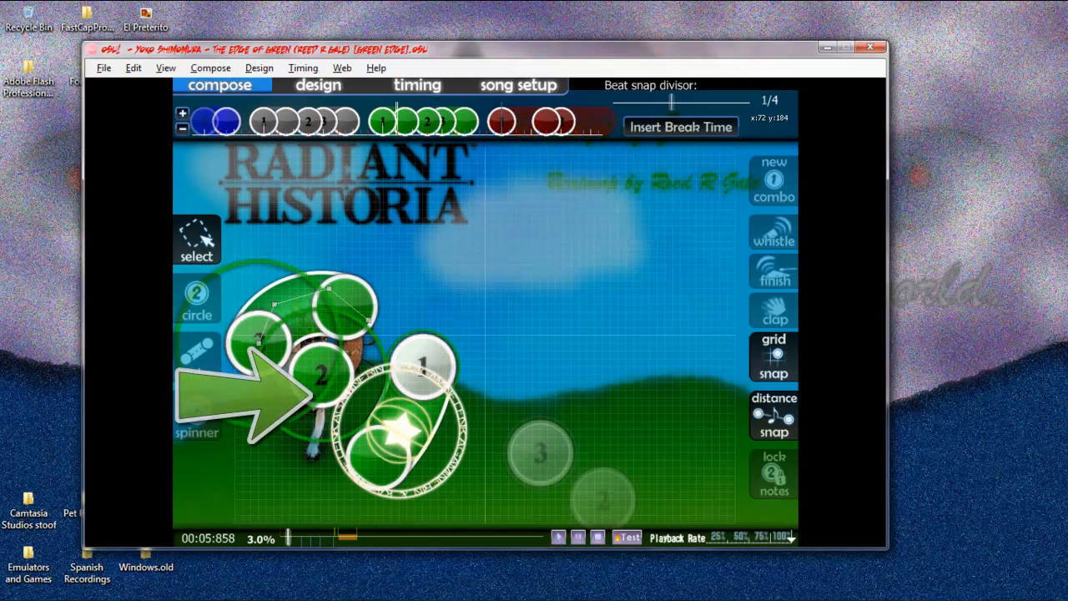
{"action": "scroll", "coordinate": [307, 328], "scroll_direction": "down", "scroll_amount": 19}
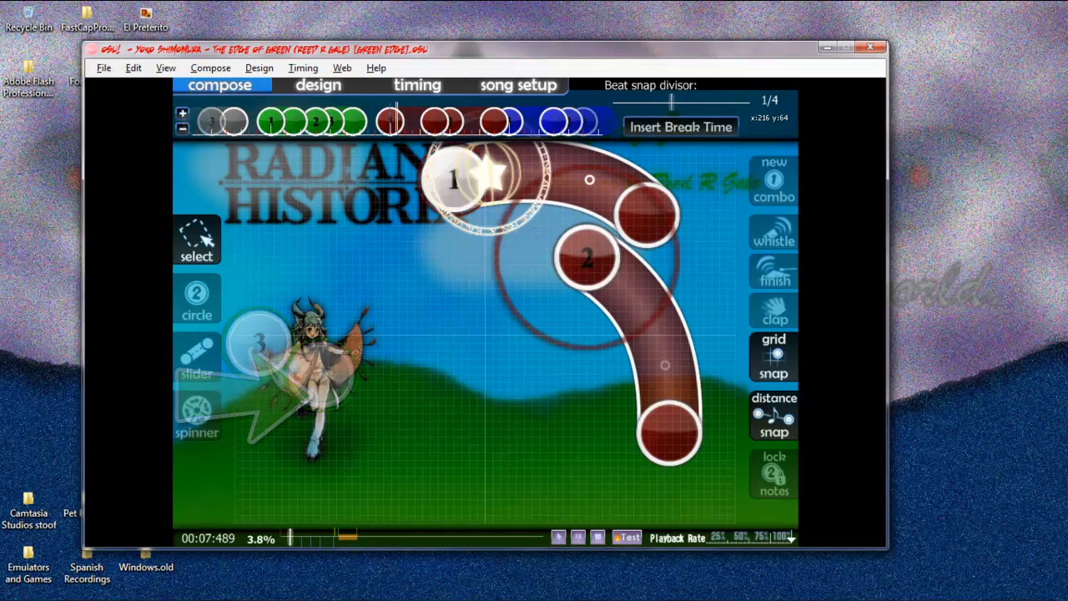
- Smooth the curve of the second long red slider by repositioning its two middle control points
{"action": "scroll", "coordinate": [611, 187], "scroll_direction": "down", "scroll_amount": 5}
{"action": "scroll", "coordinate": [651, 250], "scroll_direction": "up", "scroll_amount": 5}
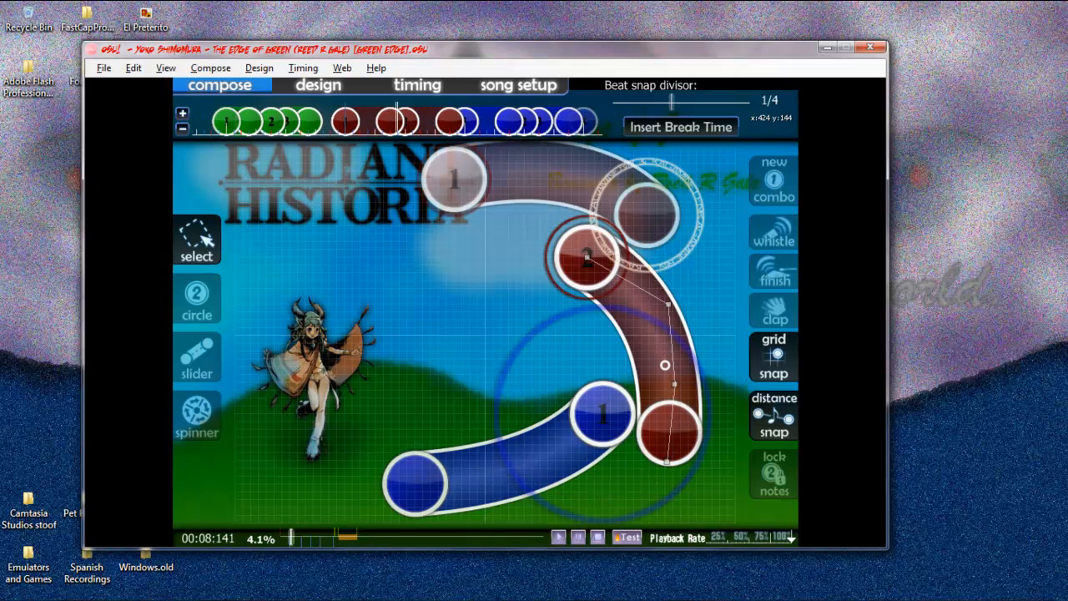
{"action": "left_click_drag", "start_coordinate": [668, 304], "coordinate": [650, 305]}
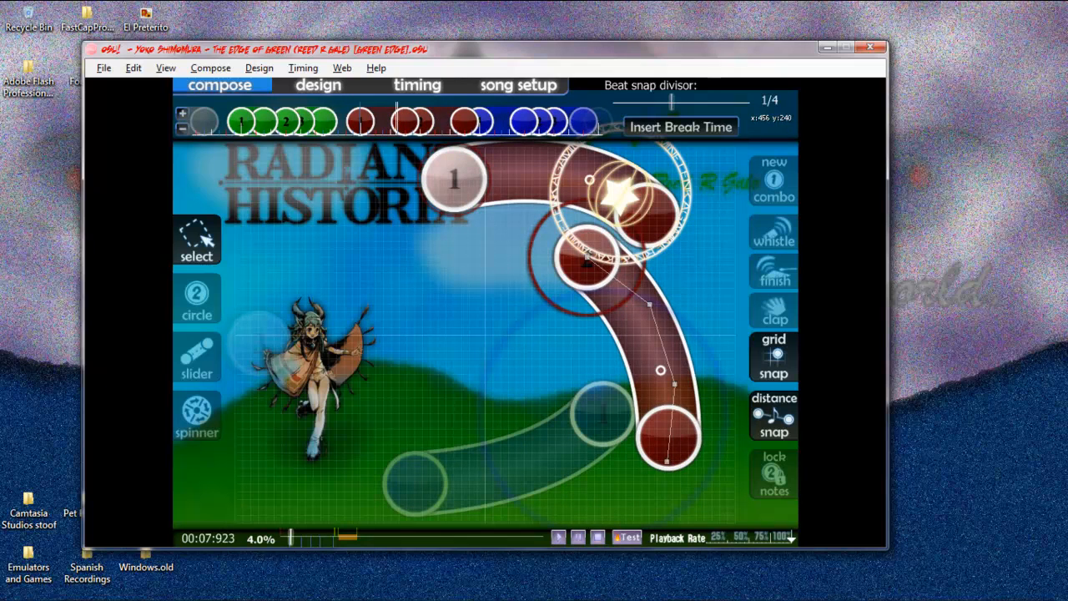
{"action": "left_click", "coordinate": [587, 257]}
{"action": "left_click_drag", "start_coordinate": [681, 383], "coordinate": [689, 375]}
{"action": "left_click", "coordinate": [540, 358]}
{"action": "scroll", "coordinate": [540, 358], "scroll_direction": "down", "scroll_amount": 1}
- Advance through the blue and grey combos and examine the arrangement of the green circles 1, 2 and 3
{"action": "scroll", "coordinate": [539, 358], "scroll_direction": "down", "scroll_amount": 20}
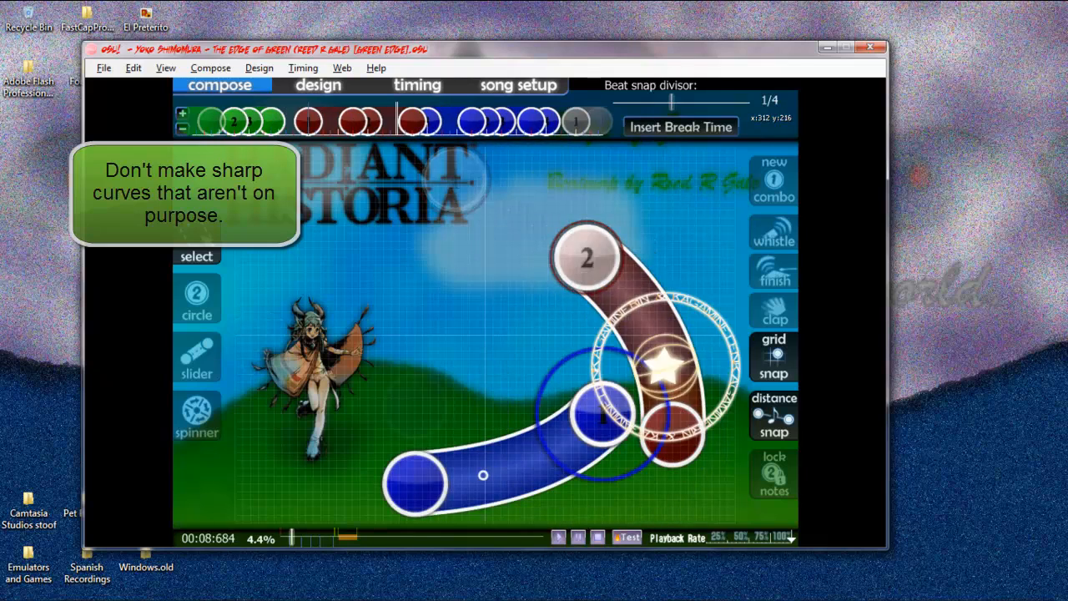
{"action": "scroll", "coordinate": [539, 358], "scroll_direction": "down", "scroll_amount": 19}
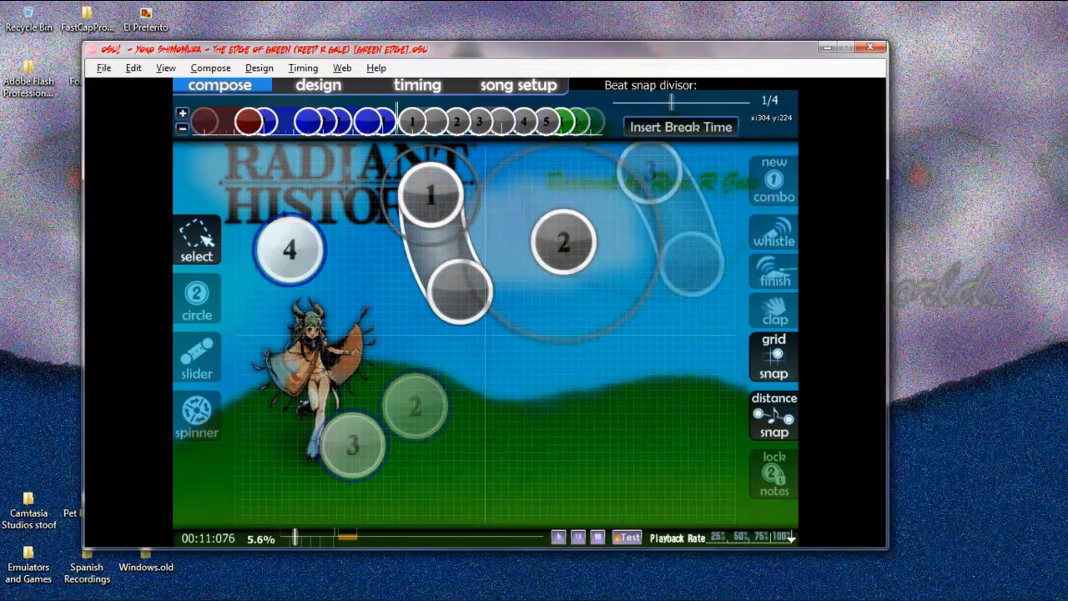
{"action": "scroll", "coordinate": [540, 358], "scroll_direction": "down", "scroll_amount": 11}
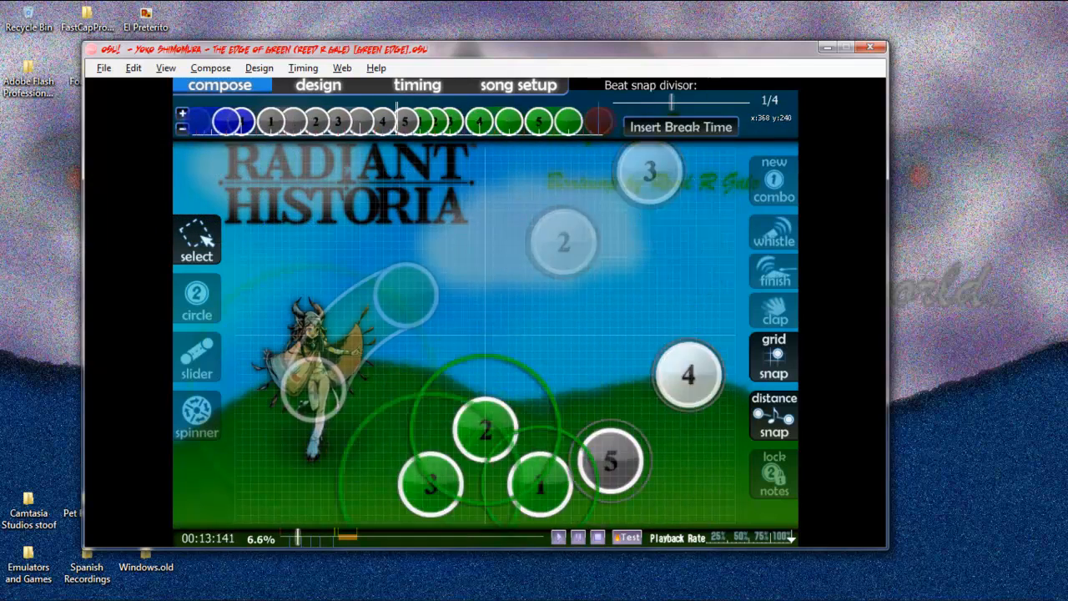
{"action": "scroll", "coordinate": [517, 429], "scroll_direction": "up", "scroll_amount": 3}
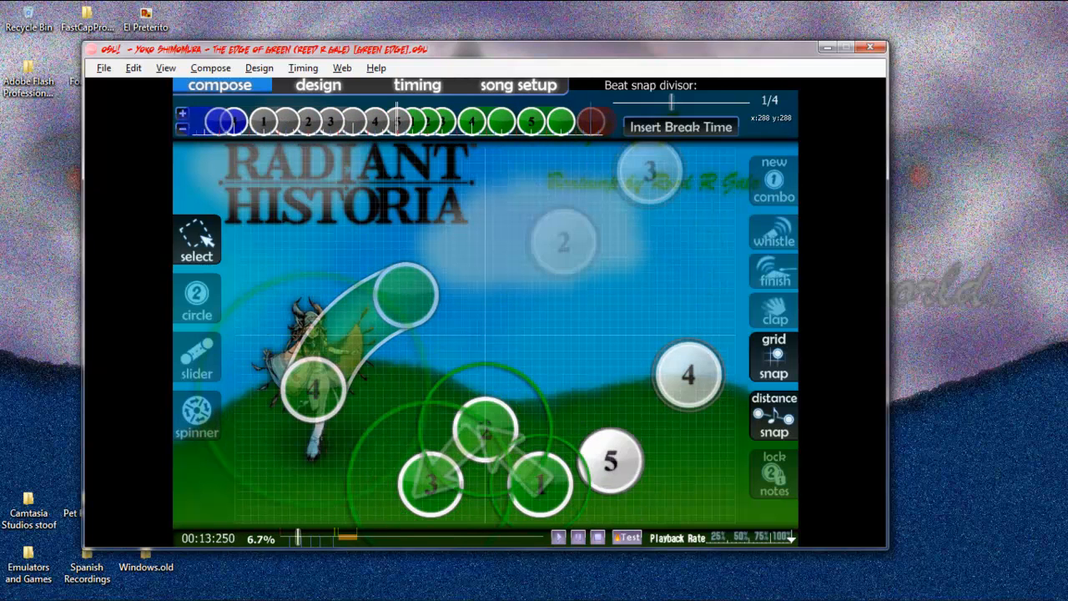
{"action": "scroll", "coordinate": [517, 429], "scroll_direction": "down", "scroll_amount": 4}
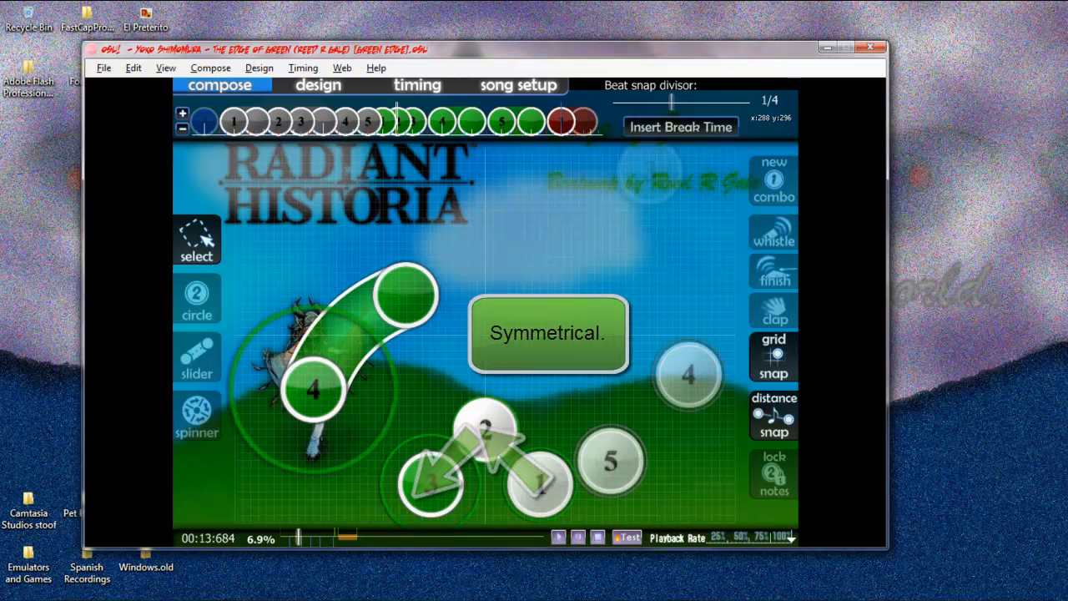
- Step back and forth from green circles 1, 2 and 3 through sliders 4 and 5 to the red combo to examine their symmetry and flow
{"action": "scroll", "coordinate": [517, 430], "scroll_direction": "down", "scroll_amount": 5}
{"action": "scroll", "coordinate": [517, 429], "scroll_direction": "up", "scroll_amount": 6}
{"action": "scroll", "coordinate": [517, 429], "scroll_direction": "down", "scroll_amount": 5}
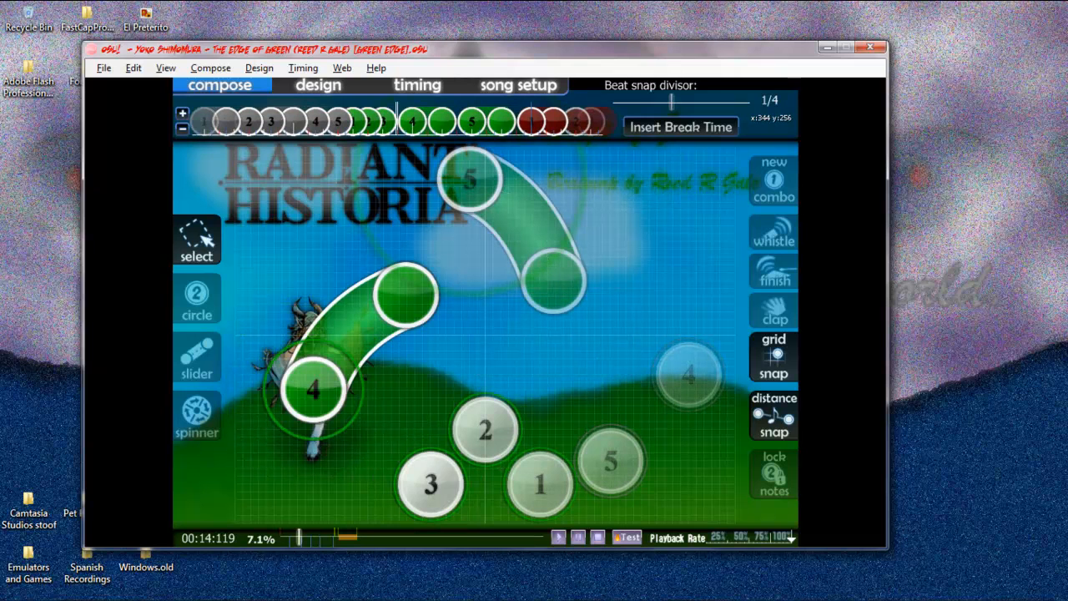
{"action": "scroll", "coordinate": [517, 429], "scroll_direction": "down", "scroll_amount": 8}
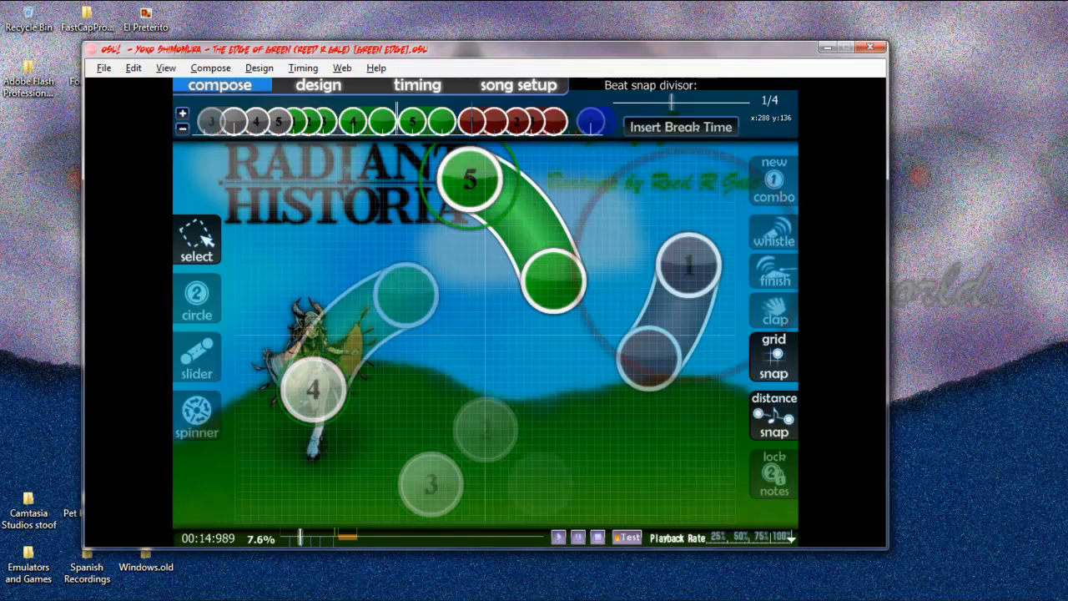
{"action": "scroll", "coordinate": [439, 249], "scroll_direction": "down", "scroll_amount": 11}
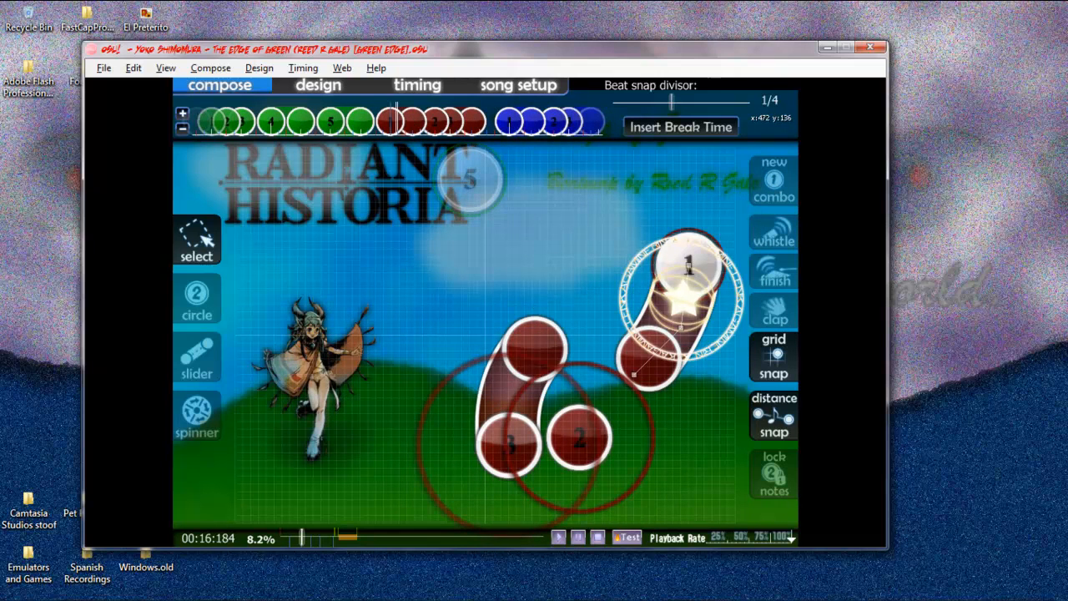
{"action": "scroll", "coordinate": [603, 303], "scroll_direction": "up", "scroll_amount": 4}
{"action": "scroll", "coordinate": [603, 303], "scroll_direction": "up", "scroll_amount": 14}
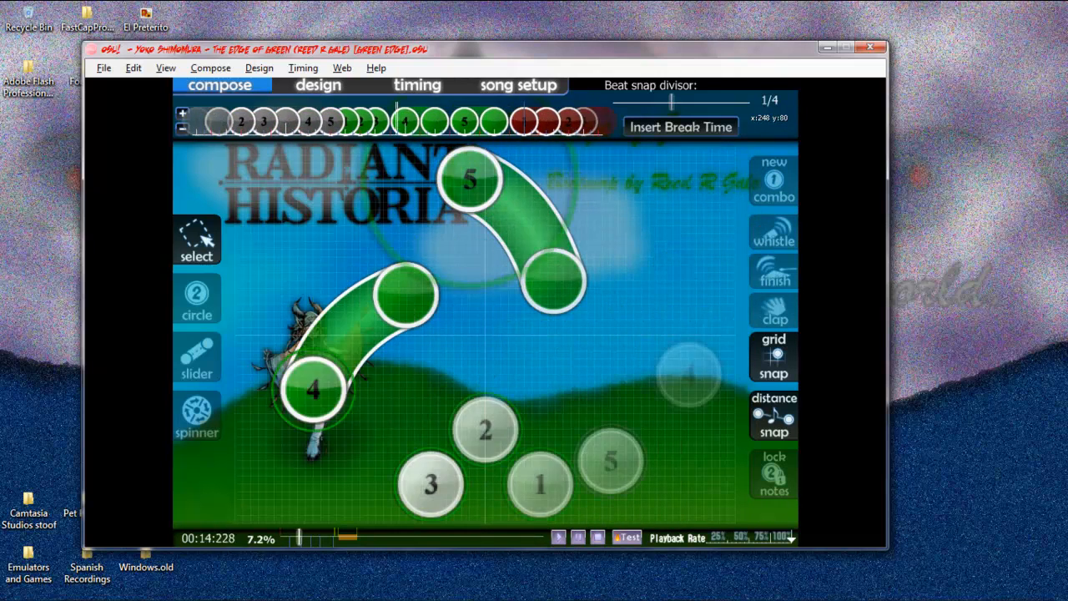
- Check the distance spacing of green slider 5 and play the passage through to red slider 1
{"action": "left_click", "coordinate": [470, 179]}
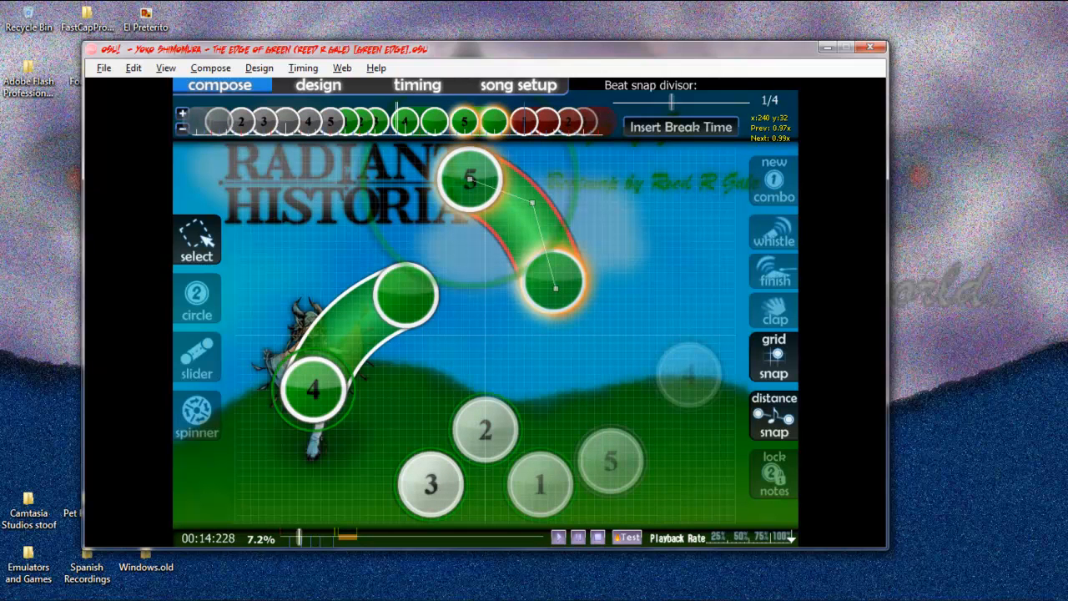
{"action": "left_click", "coordinate": [477, 225]}
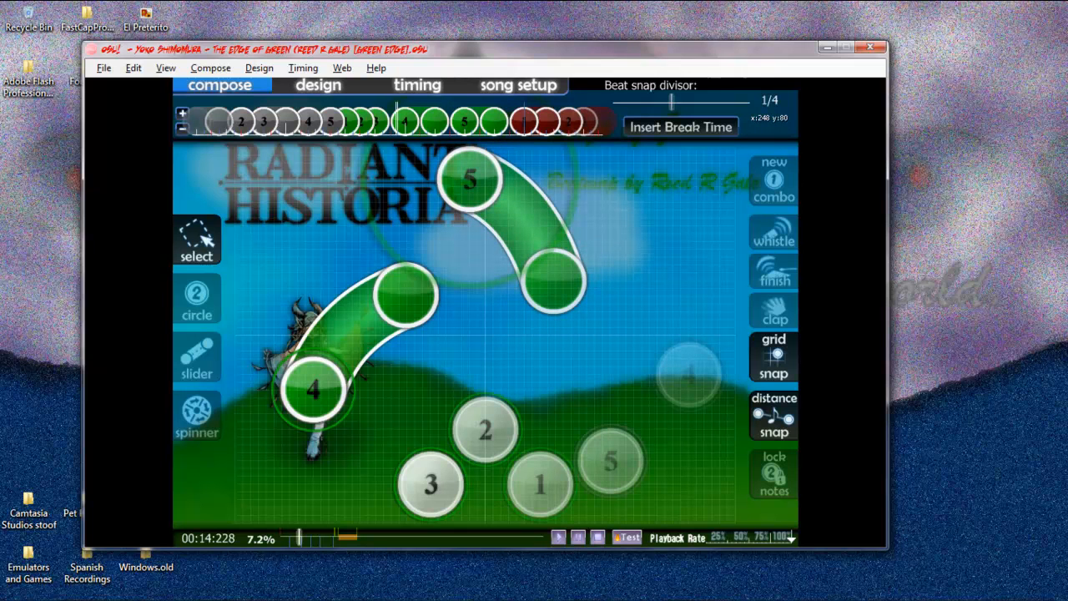
{"action": "key", "text": "space"}
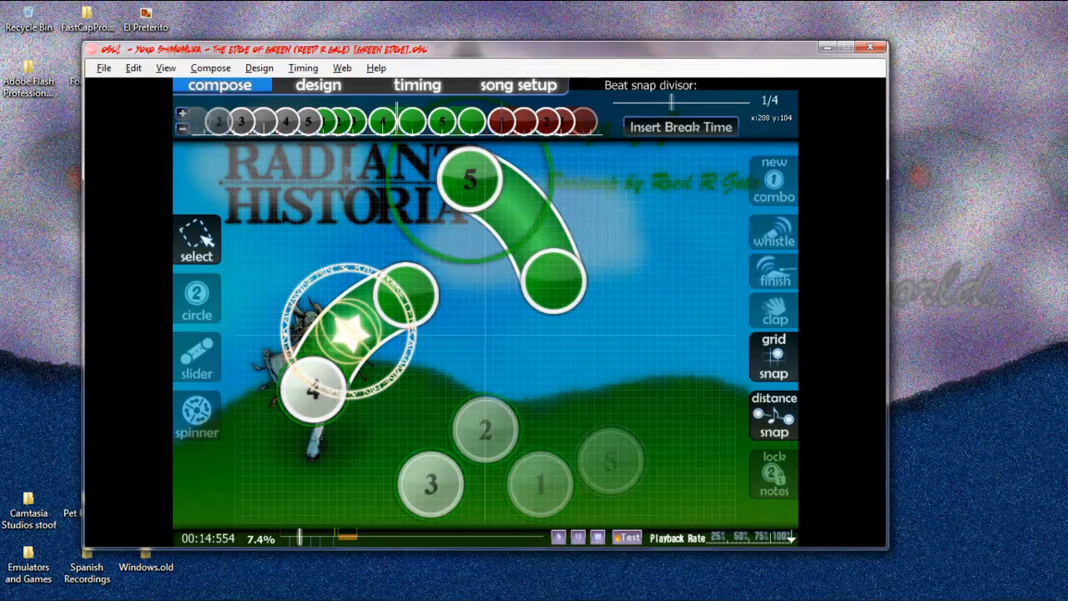
{"action": "key", "text": "space"}
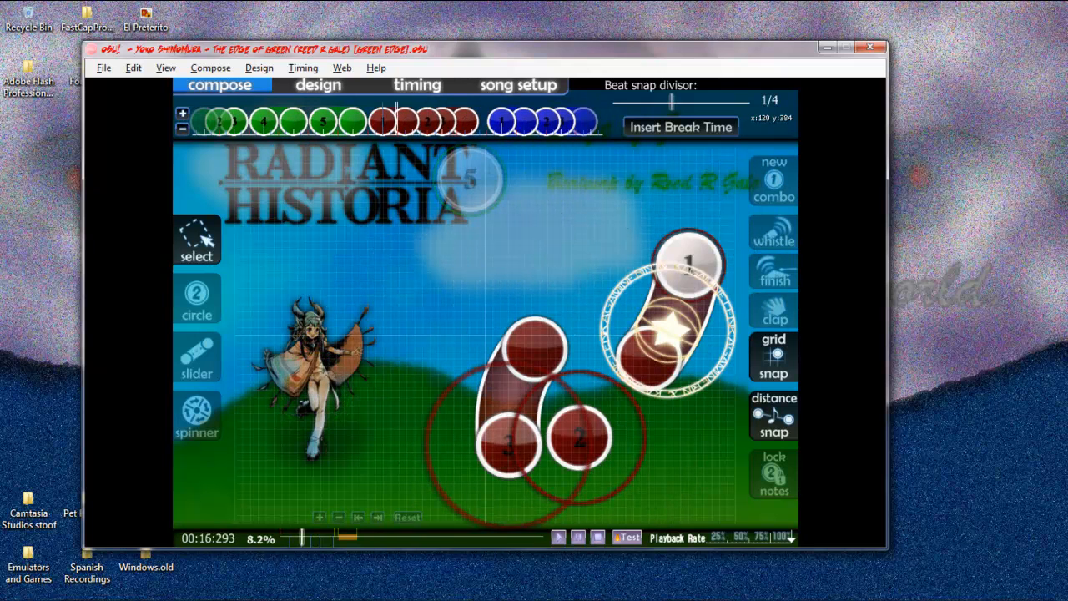
- Jump ahead two bookmarks and advance through the long red sliders to examine the S-shaped blue slider 3
{"action": "left_click", "coordinate": [377, 517]}
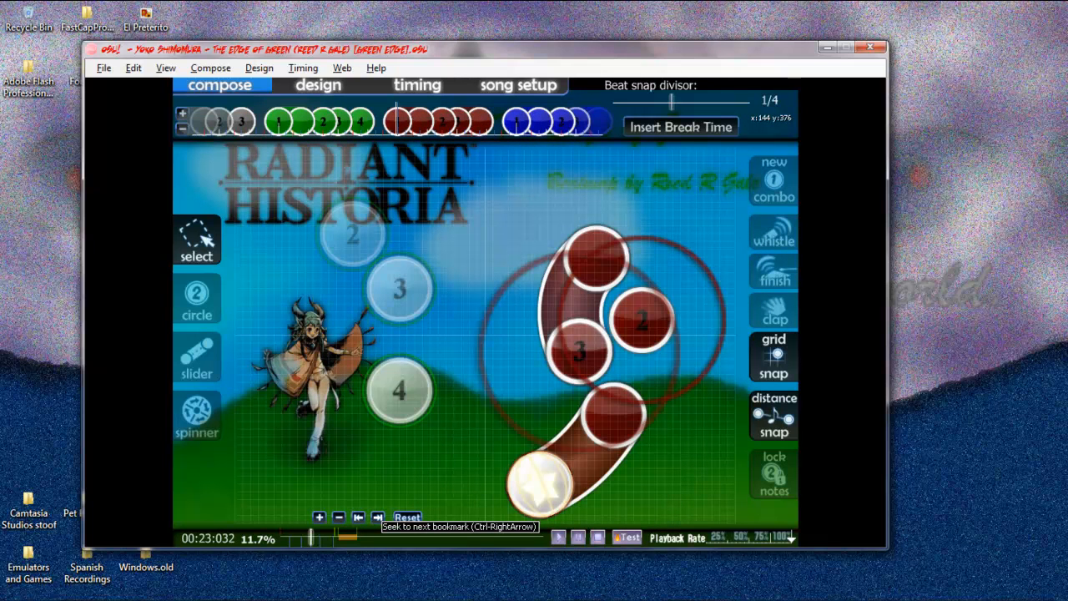
{"action": "left_click", "coordinate": [377, 516]}
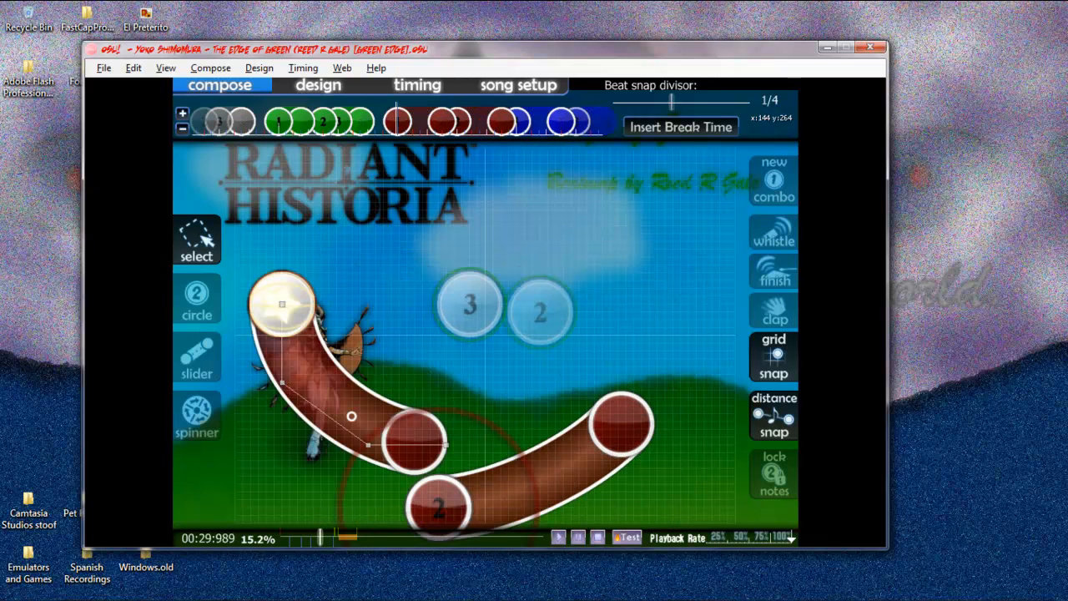
{"action": "left_click", "coordinate": [619, 431]}
{"action": "scroll", "coordinate": [619, 431], "scroll_direction": "down", "scroll_amount": 13}
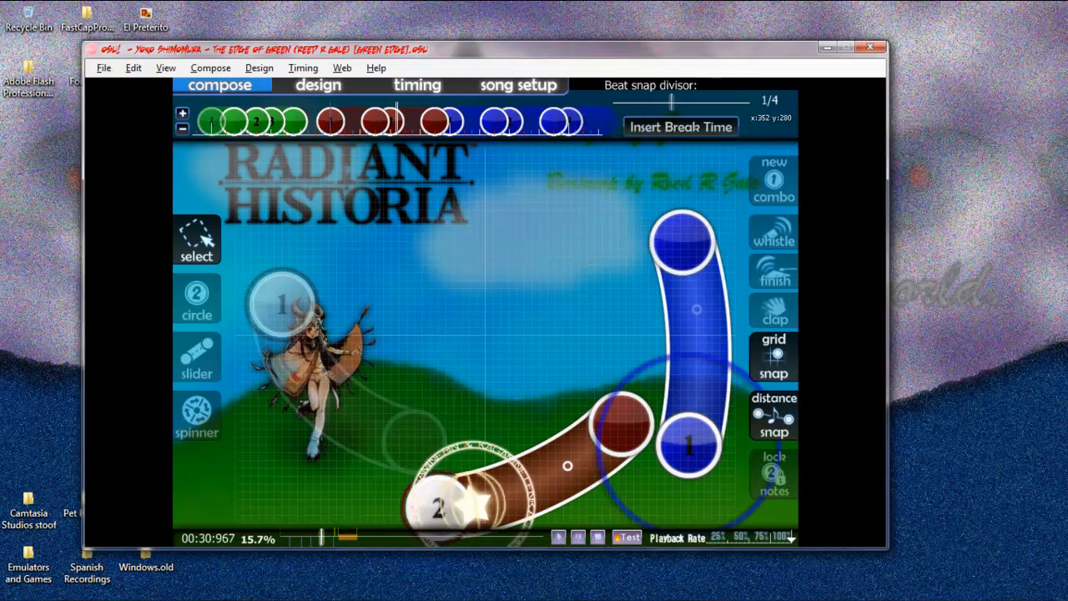
{"action": "scroll", "coordinate": [673, 343], "scroll_direction": "down", "scroll_amount": 17}
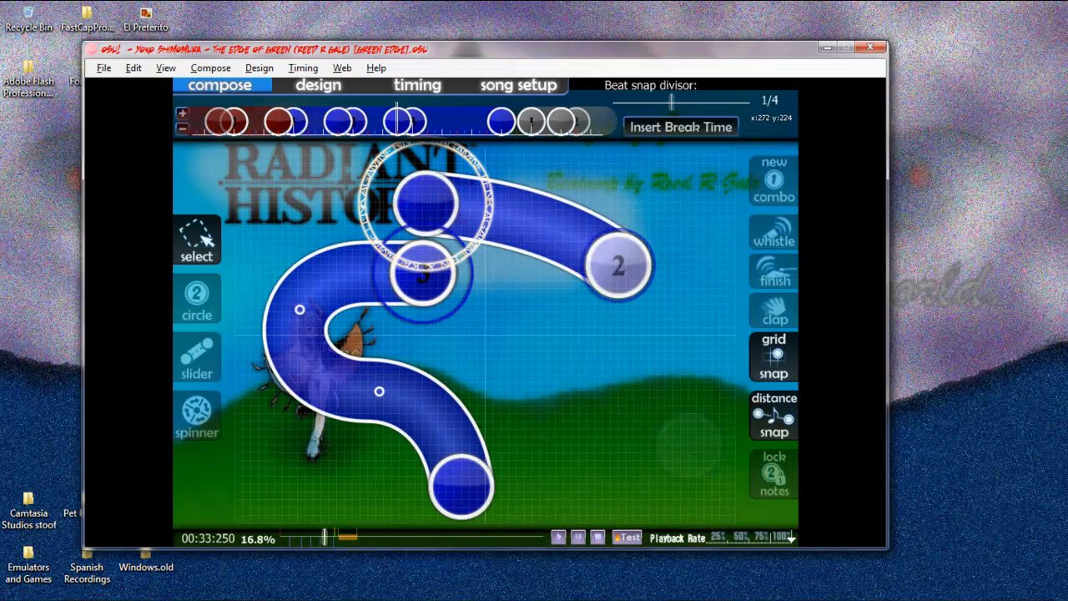
{"action": "scroll", "coordinate": [345, 258], "scroll_direction": "down", "scroll_amount": 1}
{"action": "scroll", "coordinate": [401, 275], "scroll_direction": "down", "scroll_amount": 2}
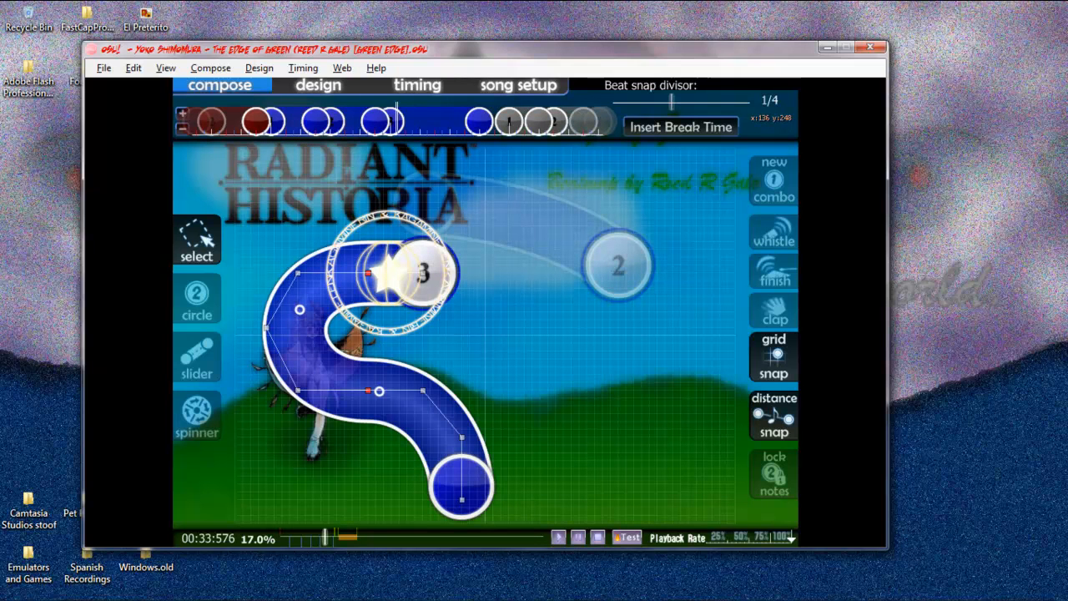
{"action": "left_click_drag", "start_coordinate": [379, 391], "coordinate": [352, 398]}
{"action": "left_click_drag", "start_coordinate": [384, 276], "coordinate": [377, 275]}
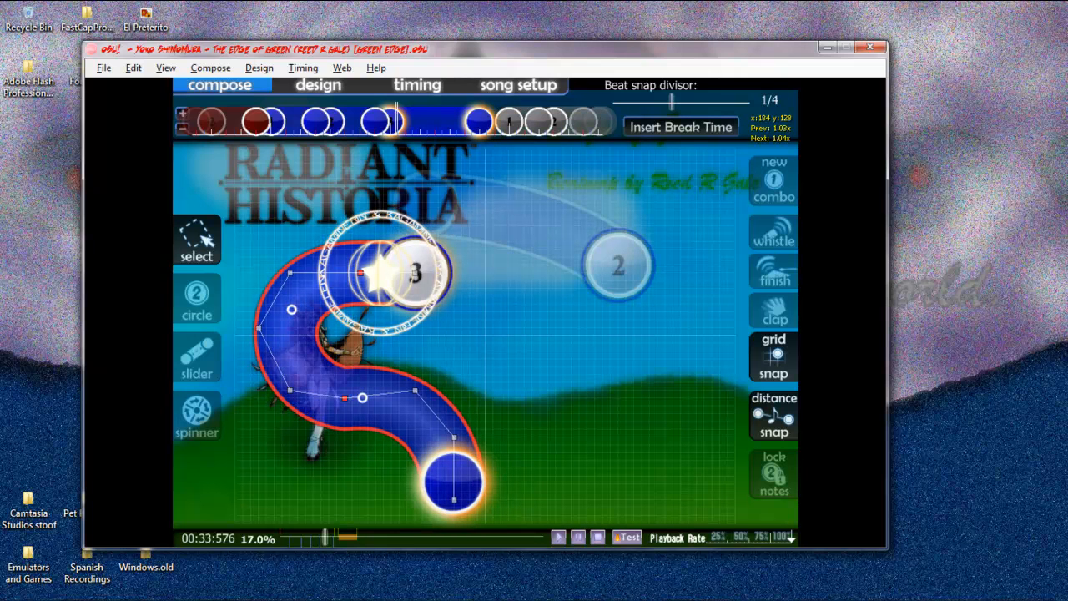
{"action": "key", "text": "ctrl+z"}
{"action": "key", "text": "ctrl+z"}
{"action": "key", "text": "ctrl+z"}
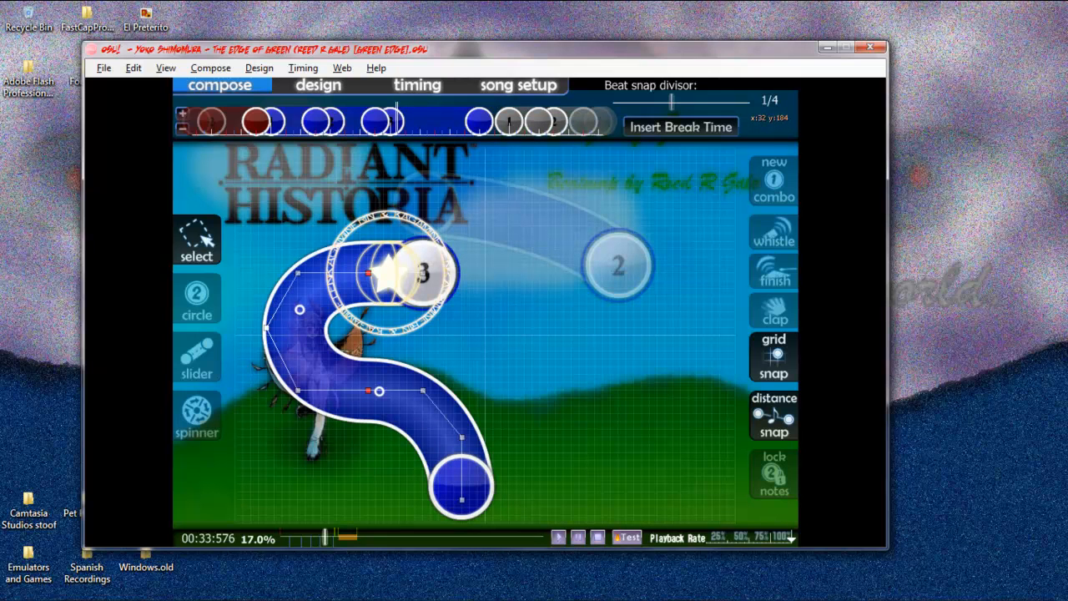
- Move the outermost control point on the upper bend of blue slider 3 inward to x:40 y:184
{"action": "left_click", "coordinate": [267, 327]}
{"action": "scroll", "coordinate": [267, 327], "scroll_direction": "up", "scroll_amount": 1}
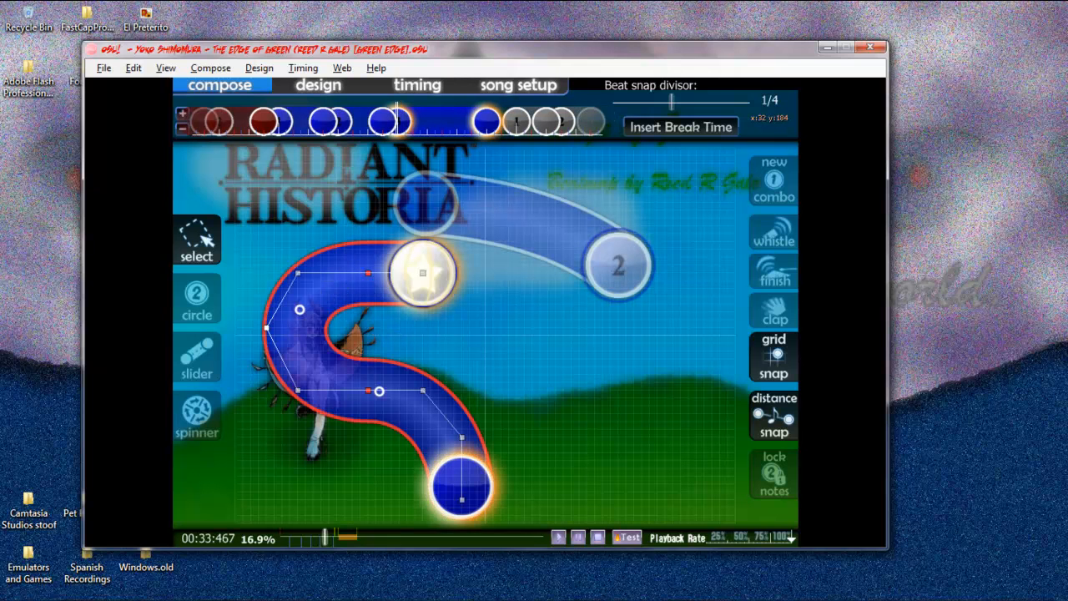
{"action": "left_click_drag", "start_coordinate": [267, 328], "coordinate": [274, 327]}
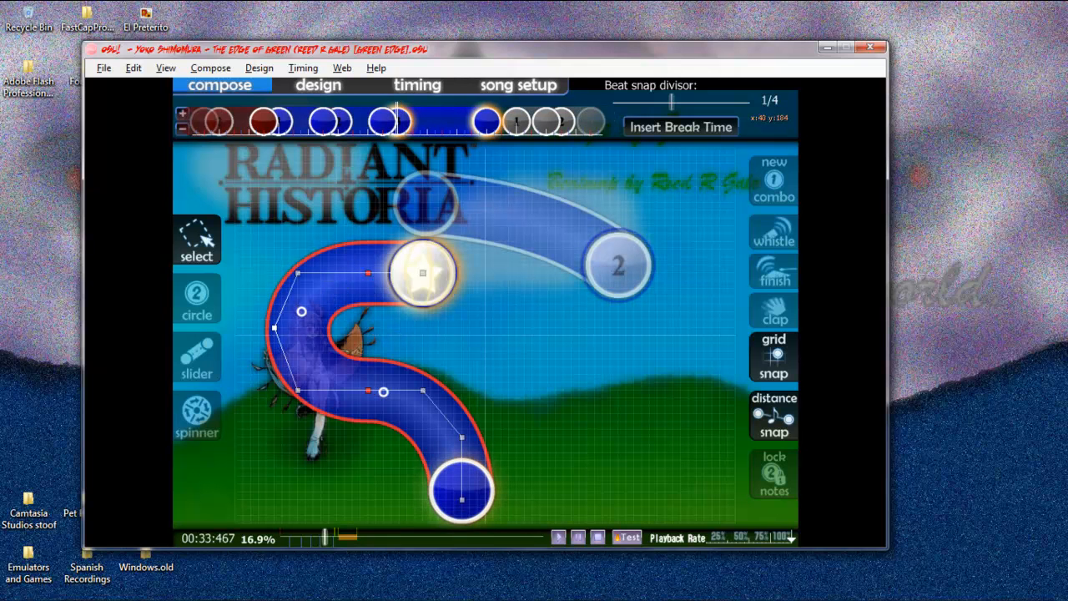
{"action": "left_click", "coordinate": [579, 374]}
- Refine the lower bend of blue slider 3 by shifting its first control point slightly toward the red anchor, with that anchor at x:136 y:248
{"action": "scroll", "coordinate": [551, 367], "scroll_direction": "up", "scroll_amount": 1}
{"action": "scroll", "coordinate": [501, 384], "scroll_direction": "down", "scroll_amount": 5}
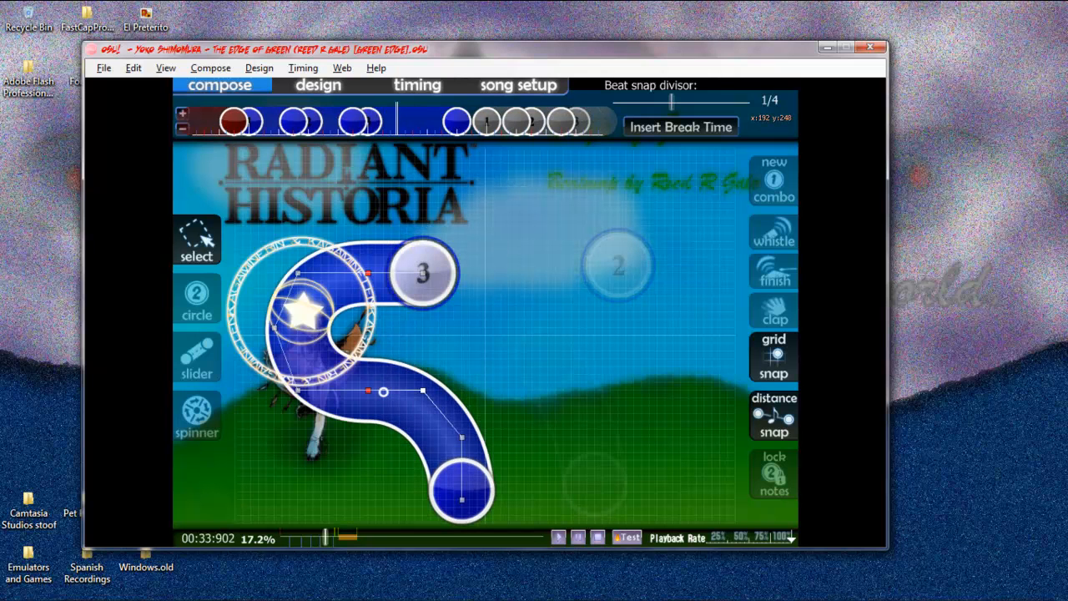
{"action": "left_click_drag", "start_coordinate": [423, 390], "coordinate": [360, 391]}
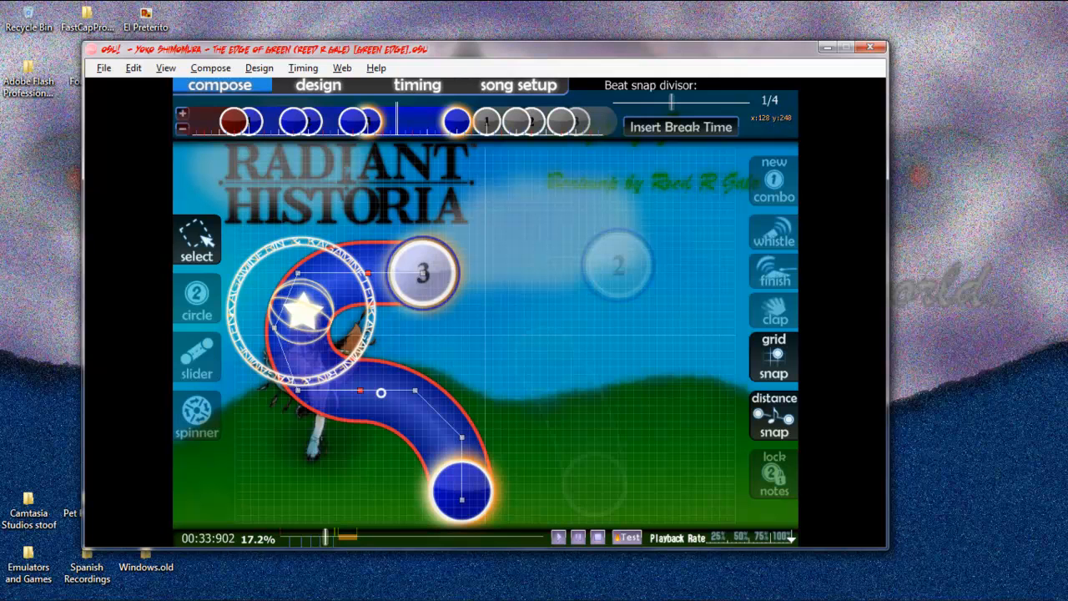
{"action": "left_click_drag", "start_coordinate": [360, 390], "coordinate": [408, 390]}
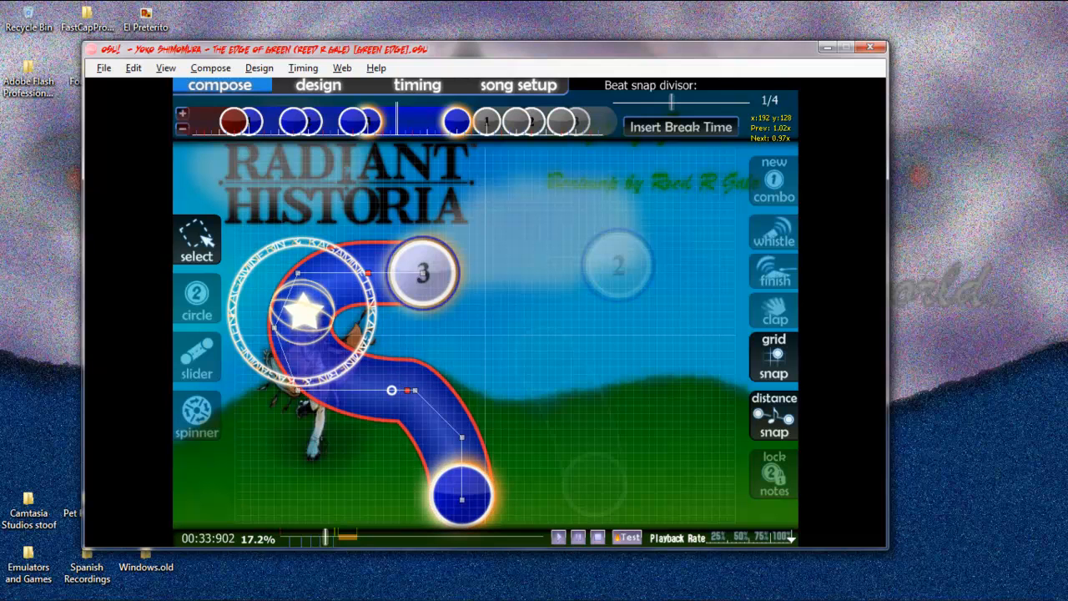
{"action": "mouse_move", "coordinate": [396, 390]}
{"action": "left_mouse_down"}
{"action": "mouse_move", "coordinate": [361, 383]}
{"action": "mouse_move", "coordinate": [380, 393]}
{"action": "left_mouse_up"}
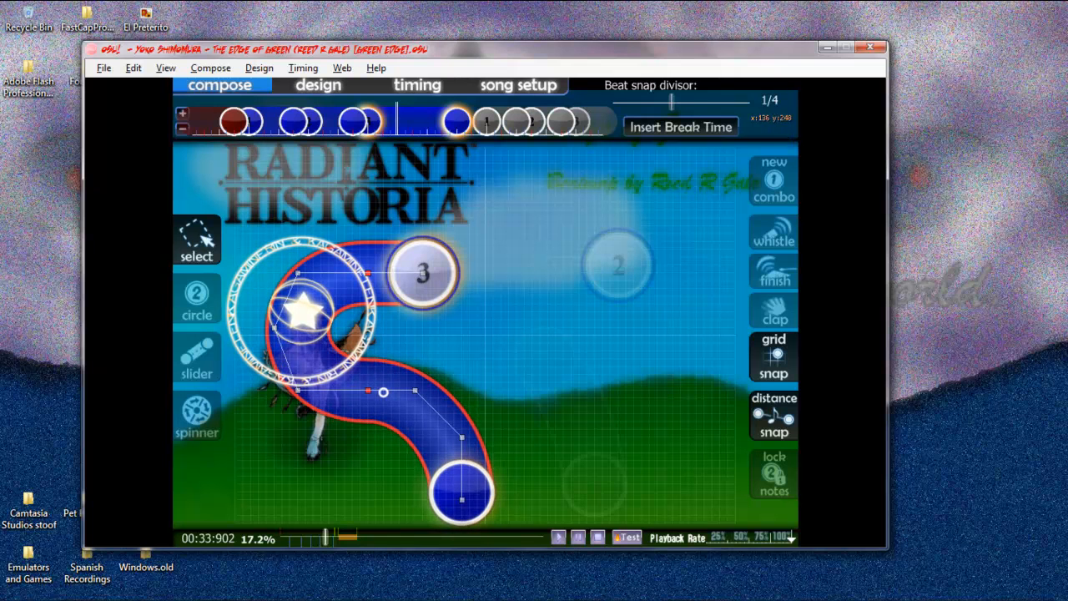
{"action": "left_click", "coordinate": [517, 414]}
- Advance to the grey combo and check the distance spacing of grey slider 3
{"action": "scroll", "coordinate": [517, 414], "scroll_direction": "down", "scroll_amount": 12}
{"action": "scroll", "coordinate": [517, 414], "scroll_direction": "down", "scroll_amount": 11}
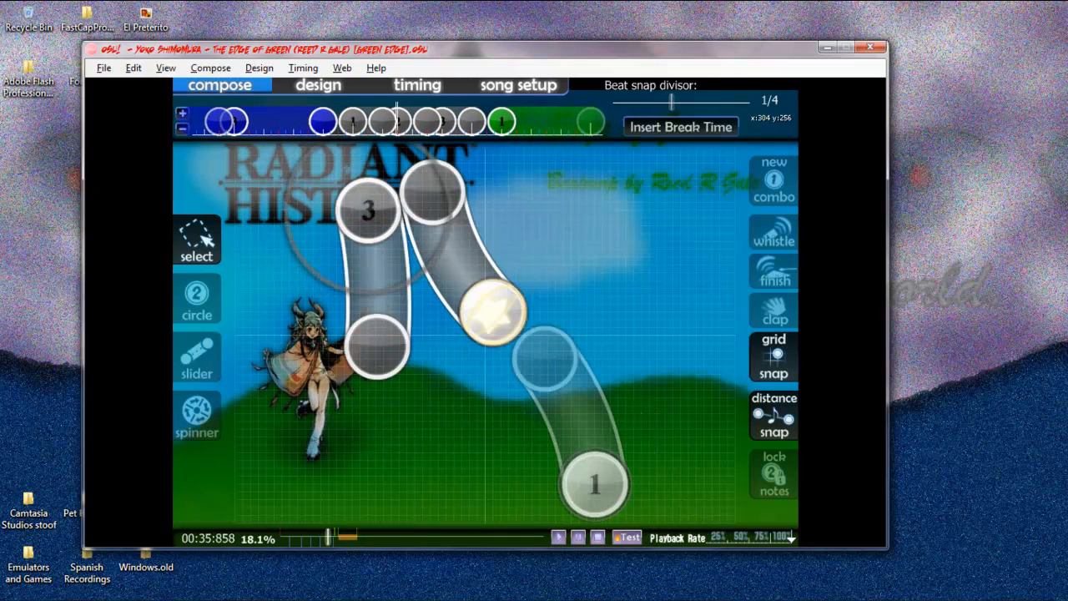
{"action": "left_click", "coordinate": [368, 199]}
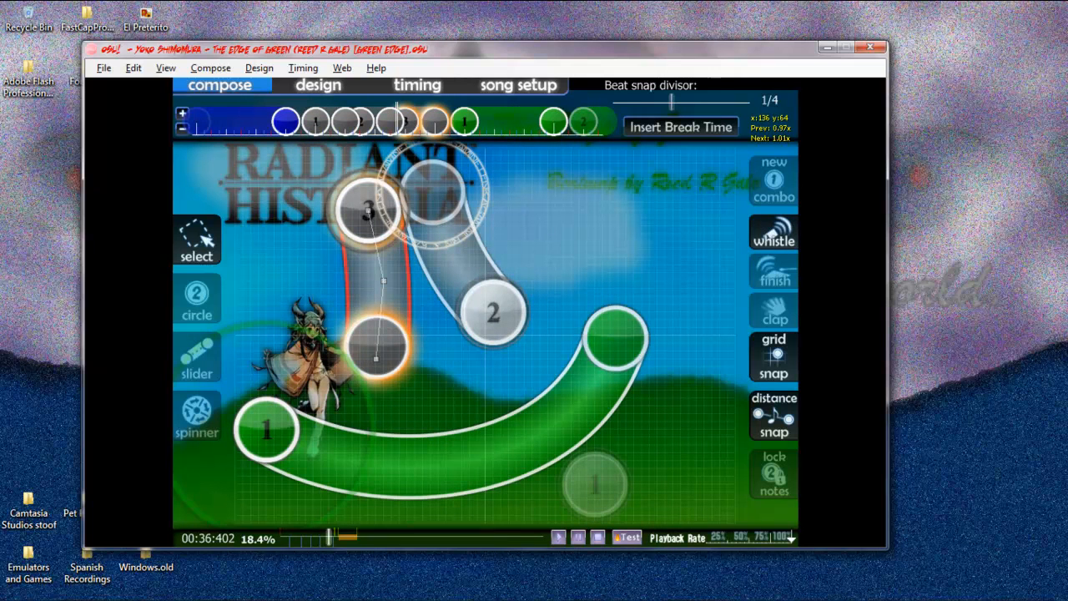
{"action": "left_click", "coordinate": [416, 290]}
- Play on to the long green slider 1 and shift its second control point slightly downward to deepen the curve
{"action": "key", "text": "space"}
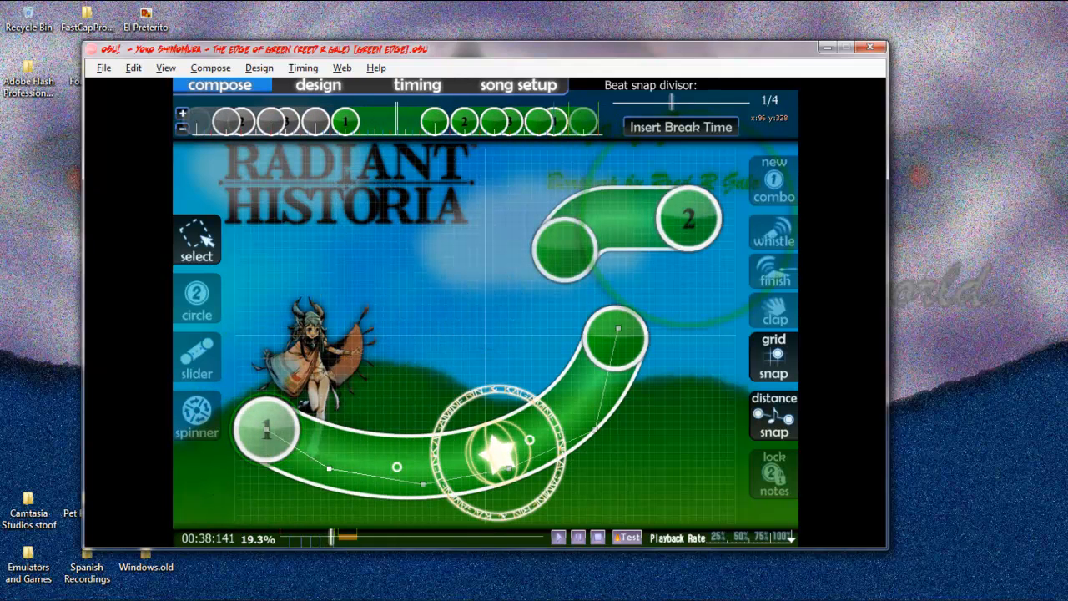
{"action": "left_click_drag", "start_coordinate": [329, 469], "coordinate": [329, 477]}
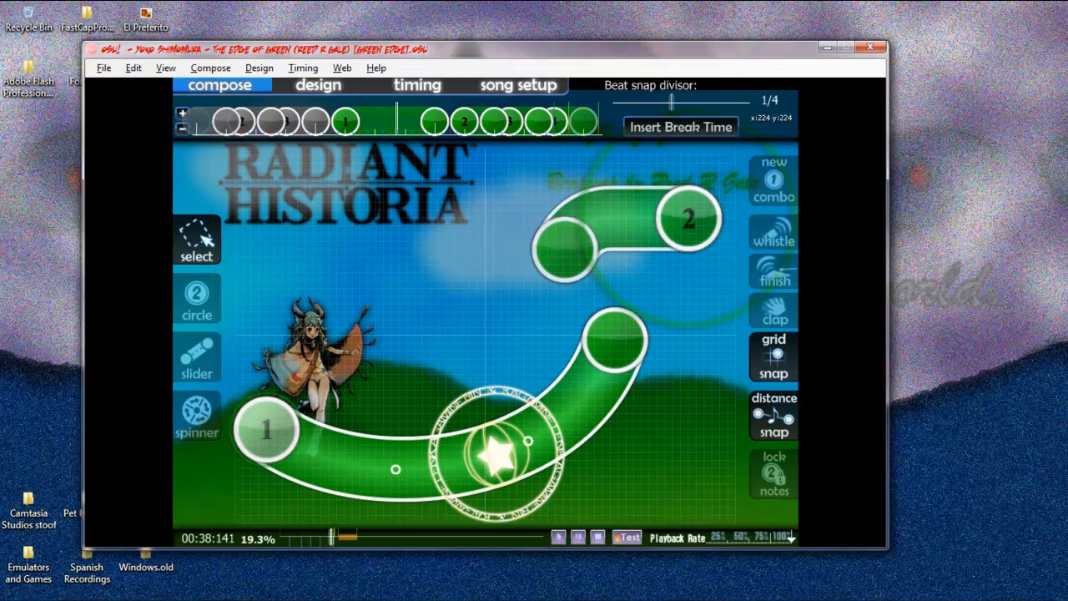
- Play on to the kiai section and step back and forth through the empty stretch after the green combo to examine it
{"action": "key", "text": "space"}
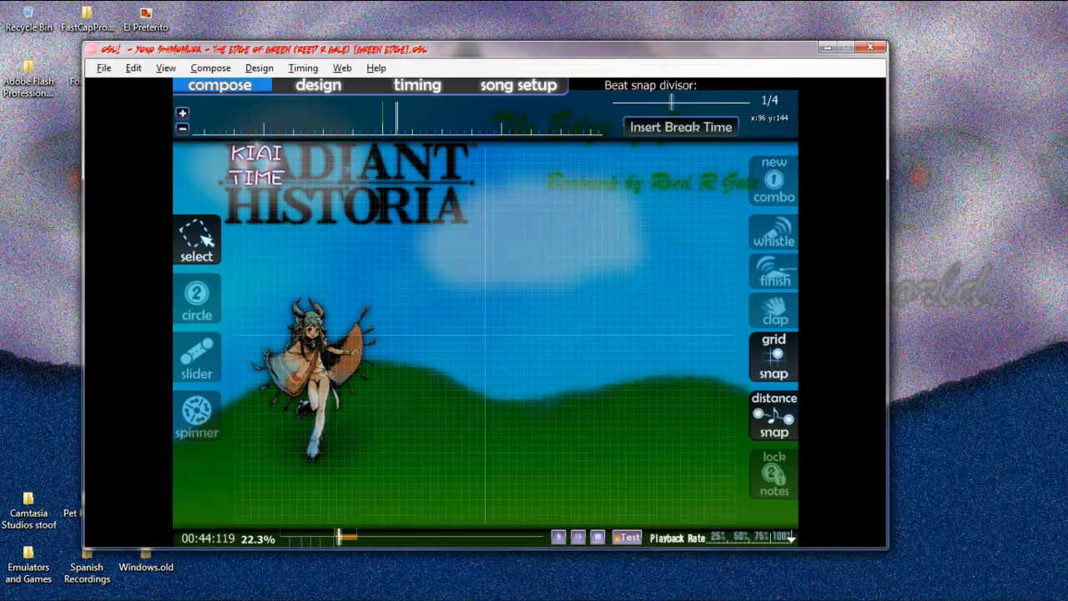
{"action": "scroll", "coordinate": [219, 441], "scroll_direction": "up", "scroll_amount": 8}
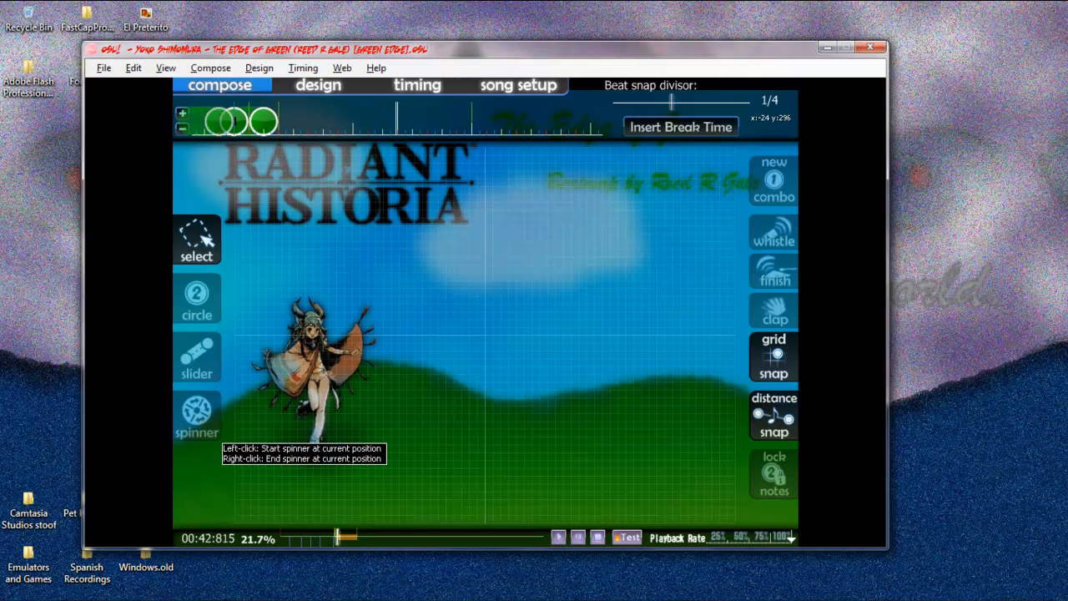
{"action": "scroll", "coordinate": [212, 438], "scroll_direction": "up", "scroll_amount": 3}
{"action": "scroll", "coordinate": [493, 368], "scroll_direction": "down", "scroll_amount": 12}
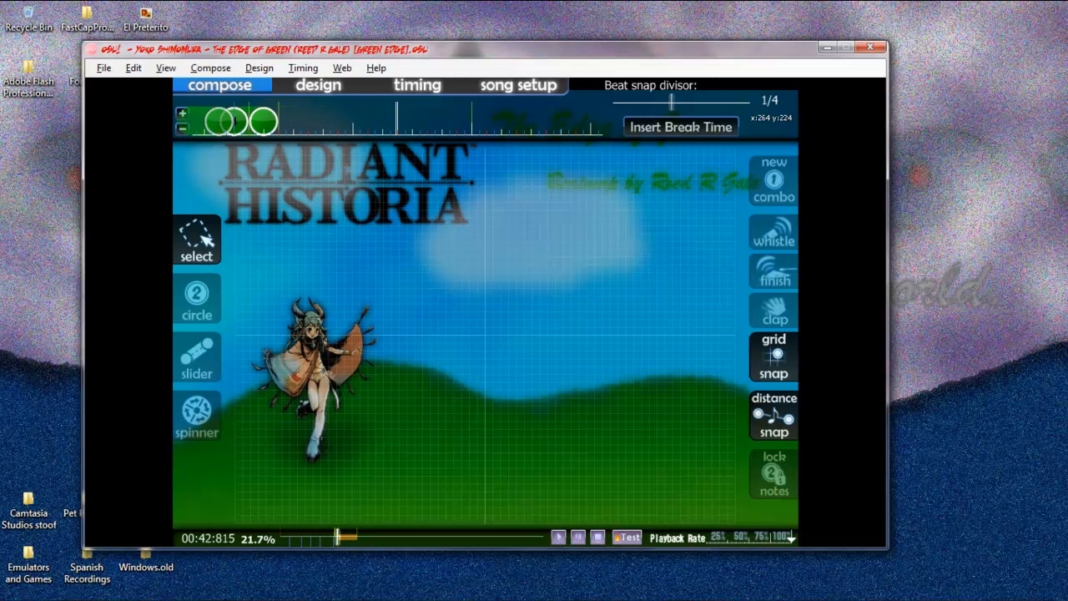
{"action": "scroll", "coordinate": [485, 334], "scroll_direction": "up", "scroll_amount": 9}
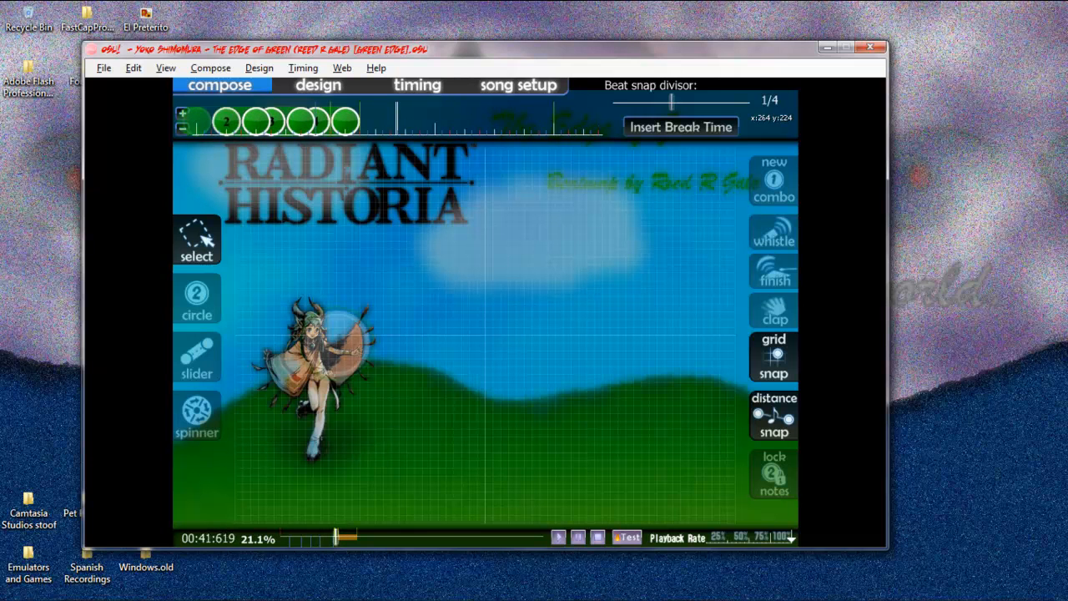
{"action": "scroll", "coordinate": [493, 367], "scroll_direction": "up", "scroll_amount": 8}
{"action": "scroll", "coordinate": [493, 367], "scroll_direction": "down", "scroll_amount": 6}
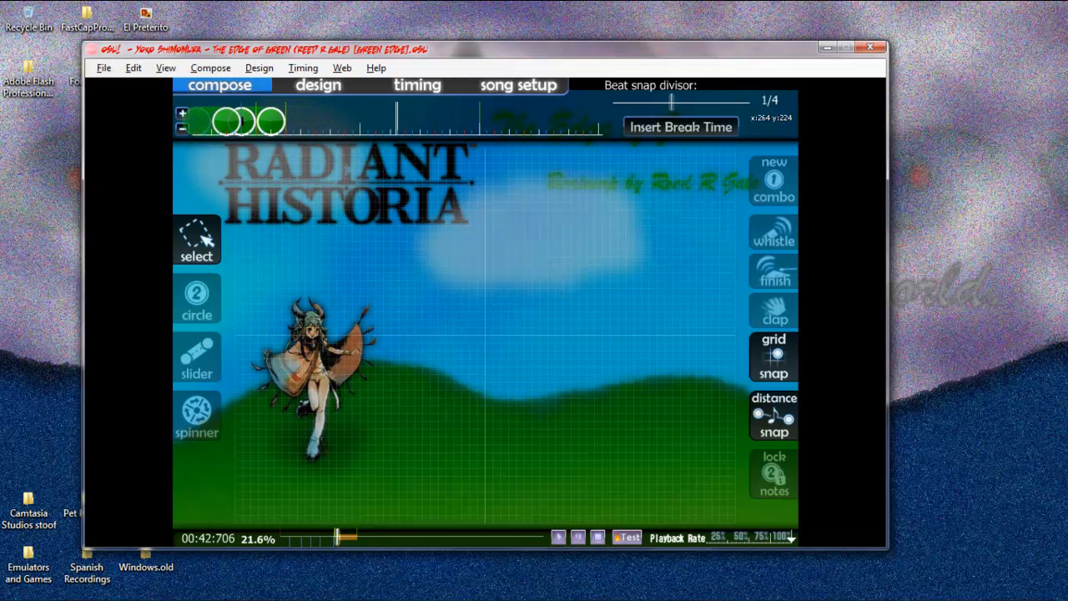
- Set the song's preview point at 00:43:358, just before the kiai section
{"action": "scroll", "coordinate": [493, 368], "scroll_direction": "down", "scroll_amount": 4}
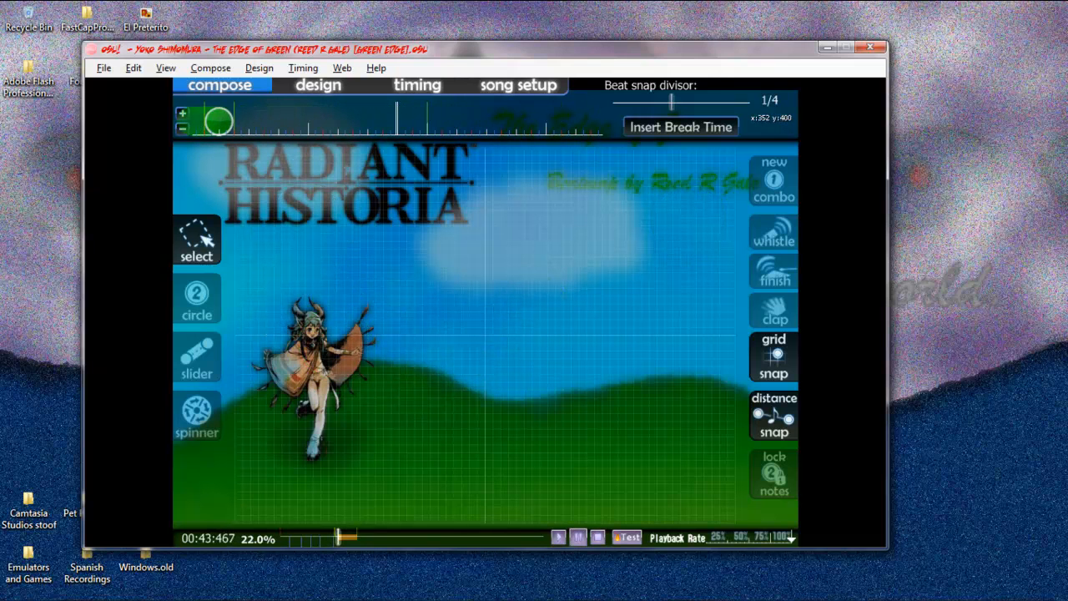
{"action": "scroll", "coordinate": [493, 367], "scroll_direction": "up", "scroll_amount": 1}
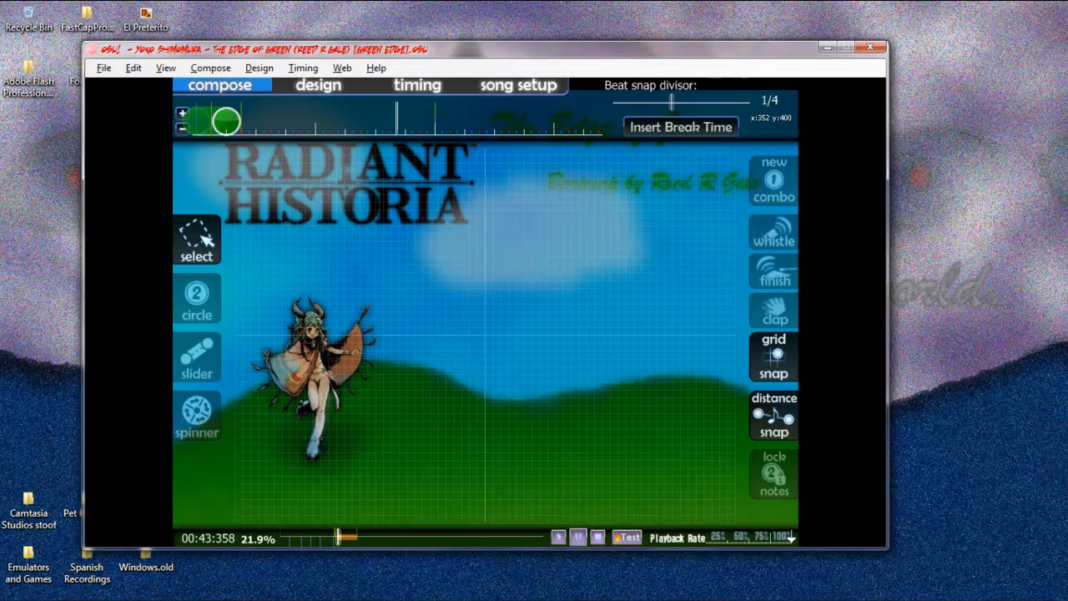
{"action": "left_click", "coordinate": [303, 67]}
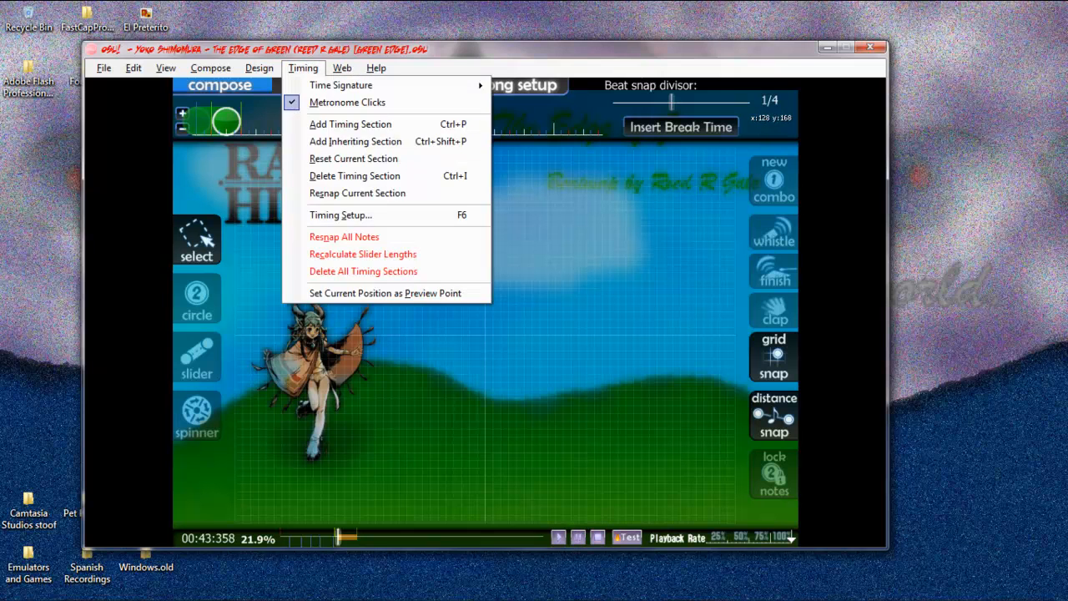
{"action": "left_click", "coordinate": [385, 293]}
- Go back to red slider 1 at 00:29:989, shift its second control point slightly upward and play on to the blue combo
{"action": "scroll", "coordinate": [377, 501], "scroll_direction": "up", "scroll_amount": 11}
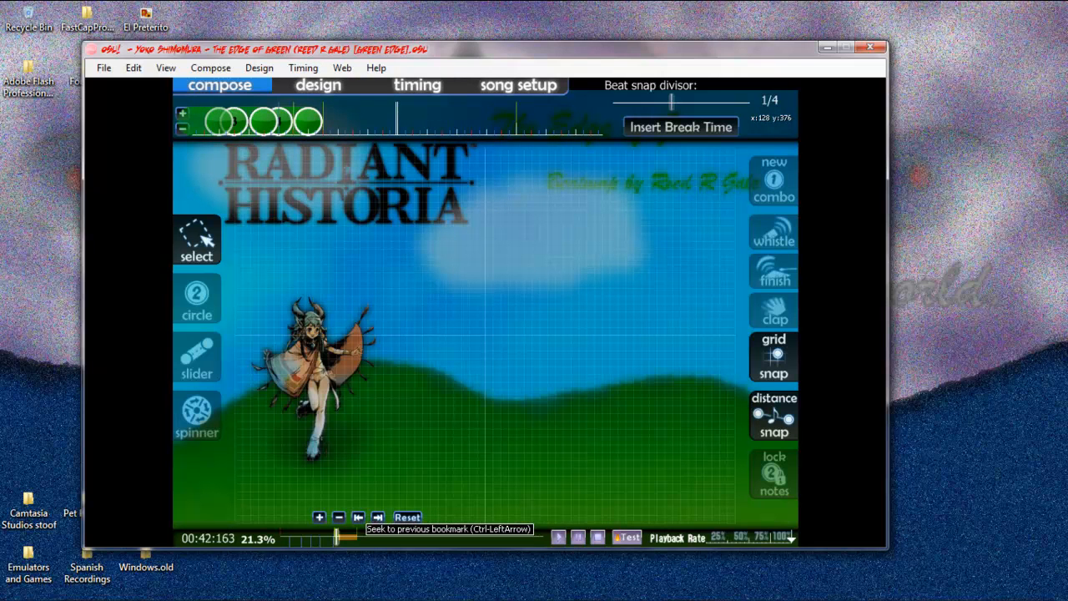
{"action": "scroll", "coordinate": [358, 517], "scroll_direction": "up", "scroll_amount": 10}
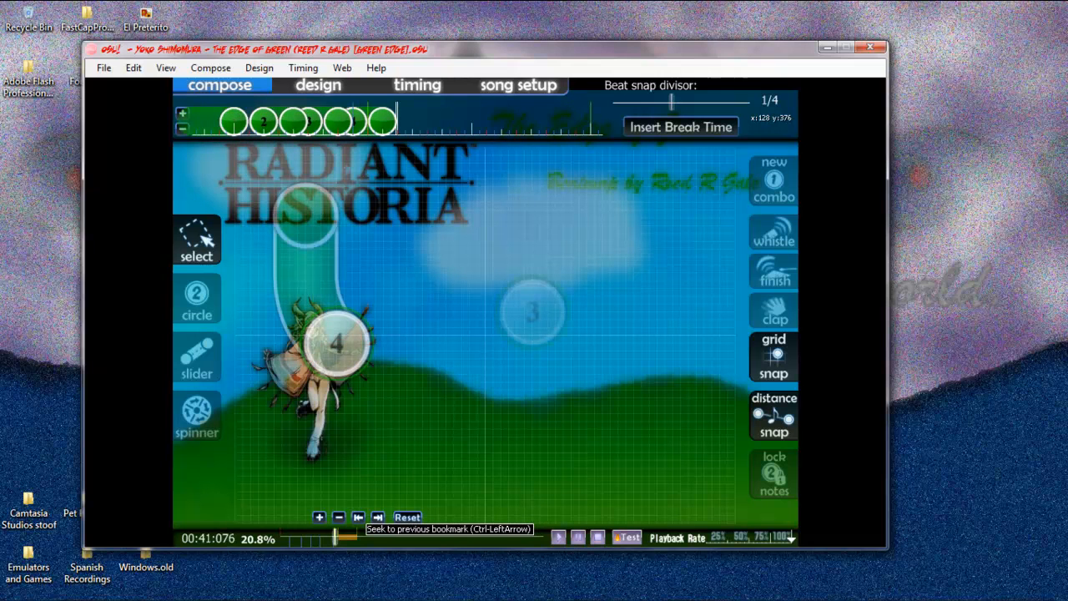
{"action": "scroll", "coordinate": [358, 518], "scroll_direction": "up", "scroll_amount": 1}
{"action": "left_click", "coordinate": [358, 518]}
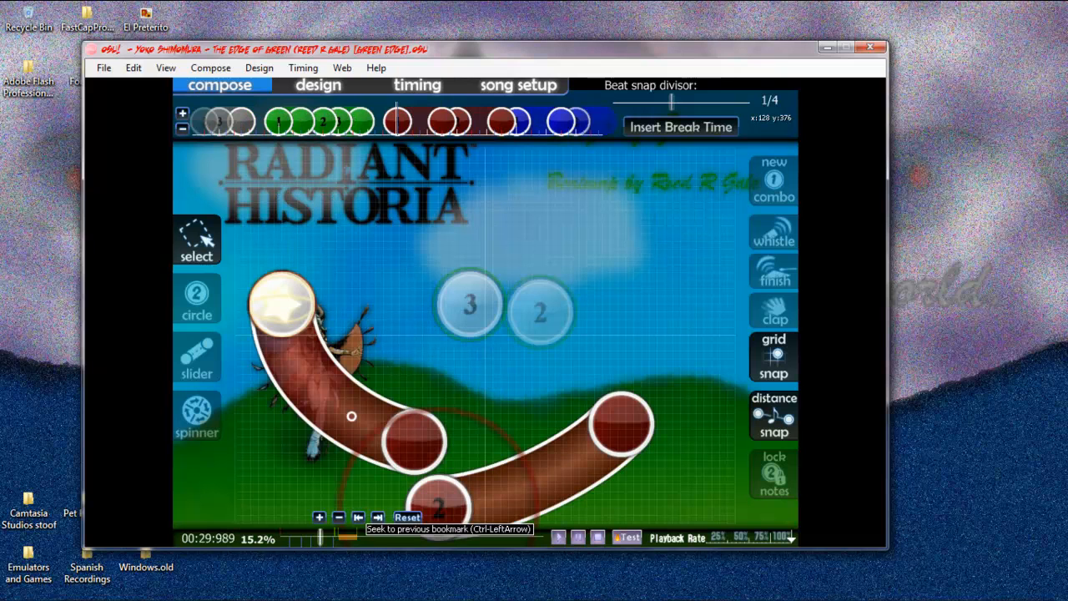
{"action": "left_click", "coordinate": [322, 398]}
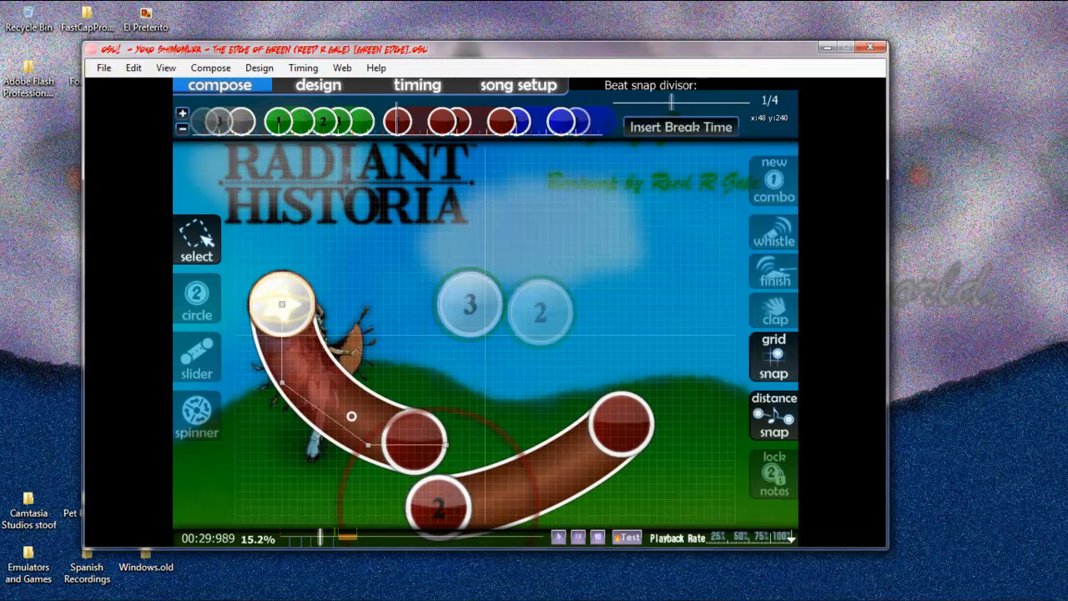
{"action": "left_click_drag", "start_coordinate": [282, 382], "coordinate": [282, 367]}
{"action": "key", "text": "space"}
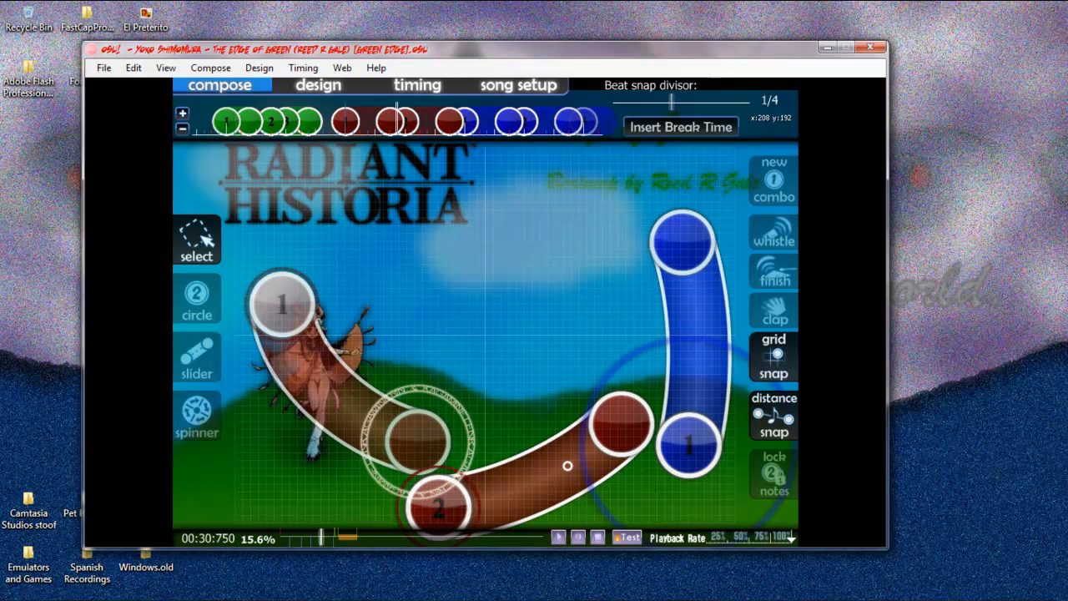
{"action": "key", "text": "space"}
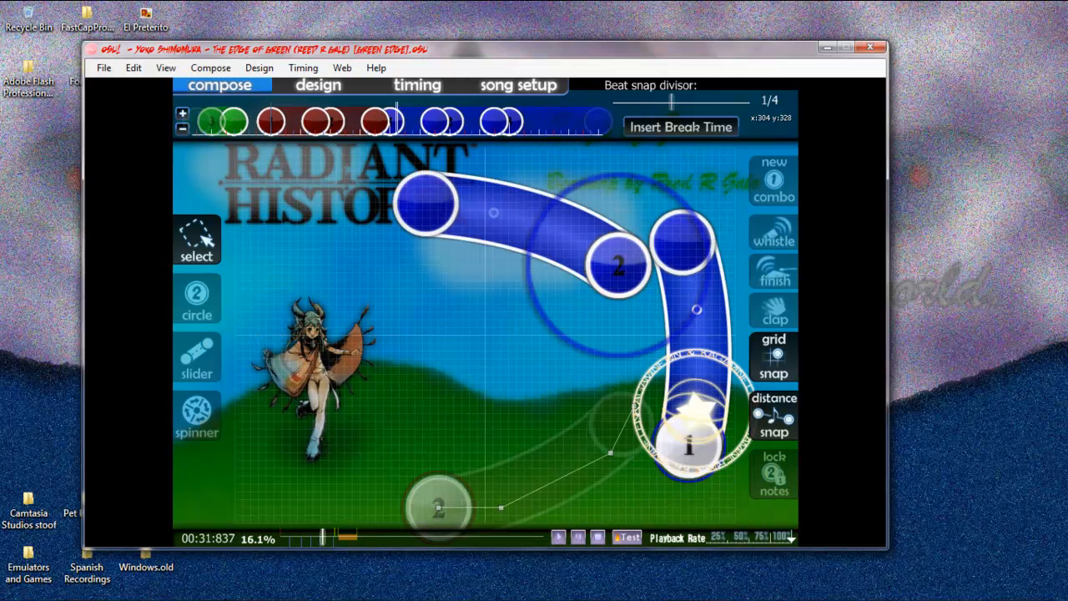
{"action": "key", "text": "space"}
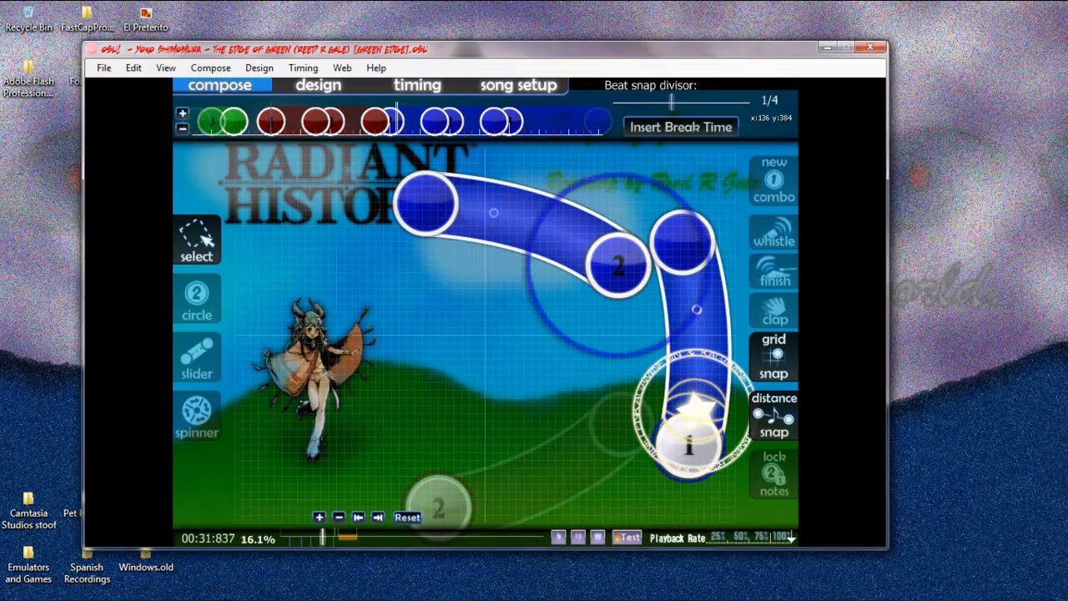
- Return to the start of red slider 1 and set the song's preview point at 00:29:989
{"action": "left_click", "coordinate": [358, 517]}
{"action": "left_click", "coordinate": [358, 517]}
{"action": "left_click", "coordinate": [359, 517]}
{"action": "key", "text": "space"}
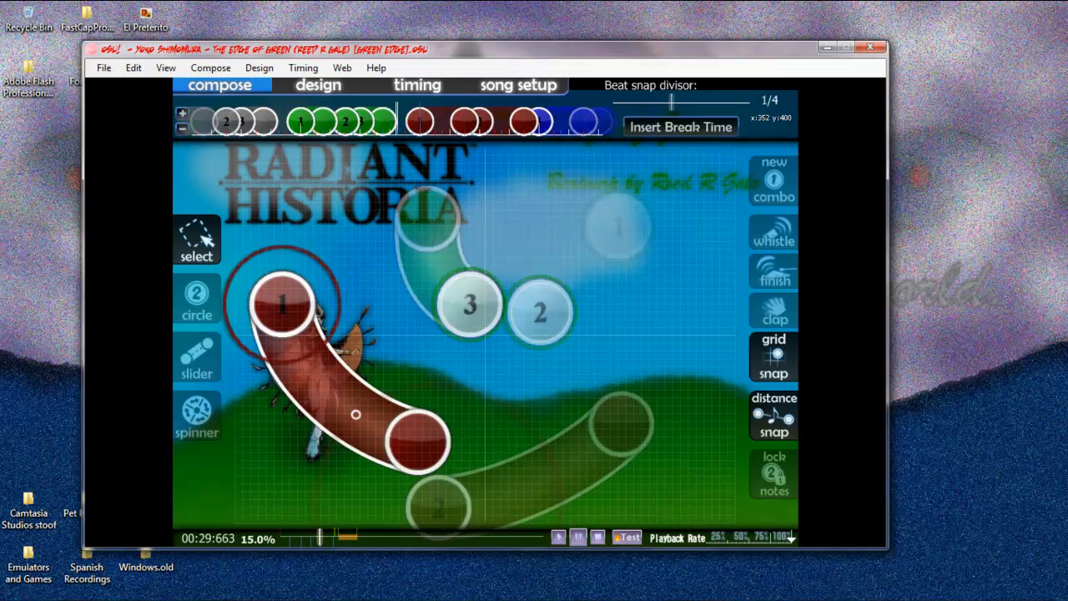
{"action": "scroll", "coordinate": [578, 537], "scroll_direction": "down", "scroll_amount": 7}
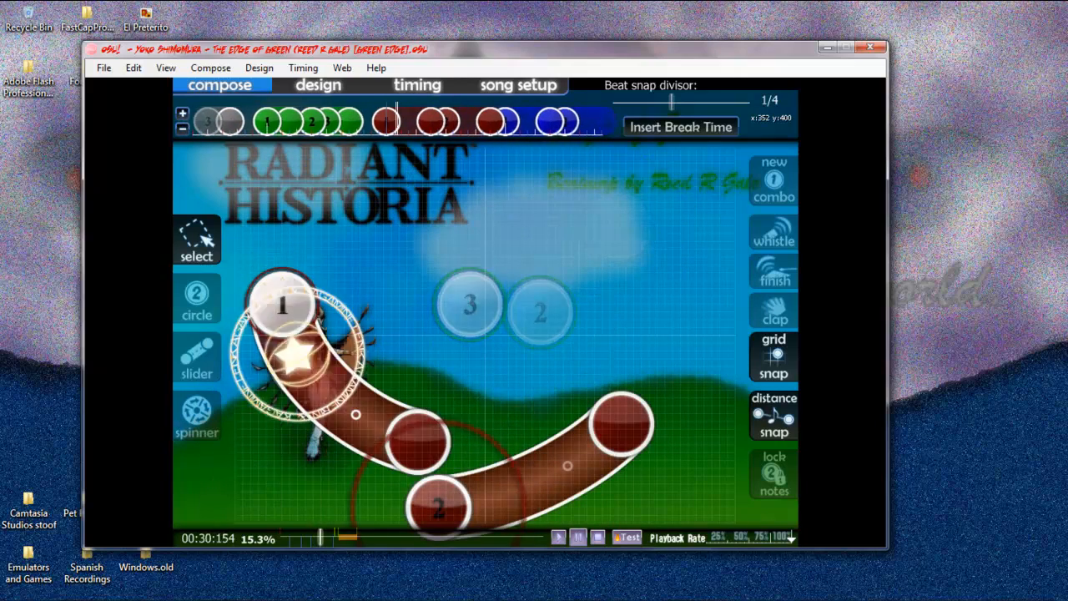
{"action": "scroll", "coordinate": [579, 538], "scroll_direction": "up", "scroll_amount": 4}
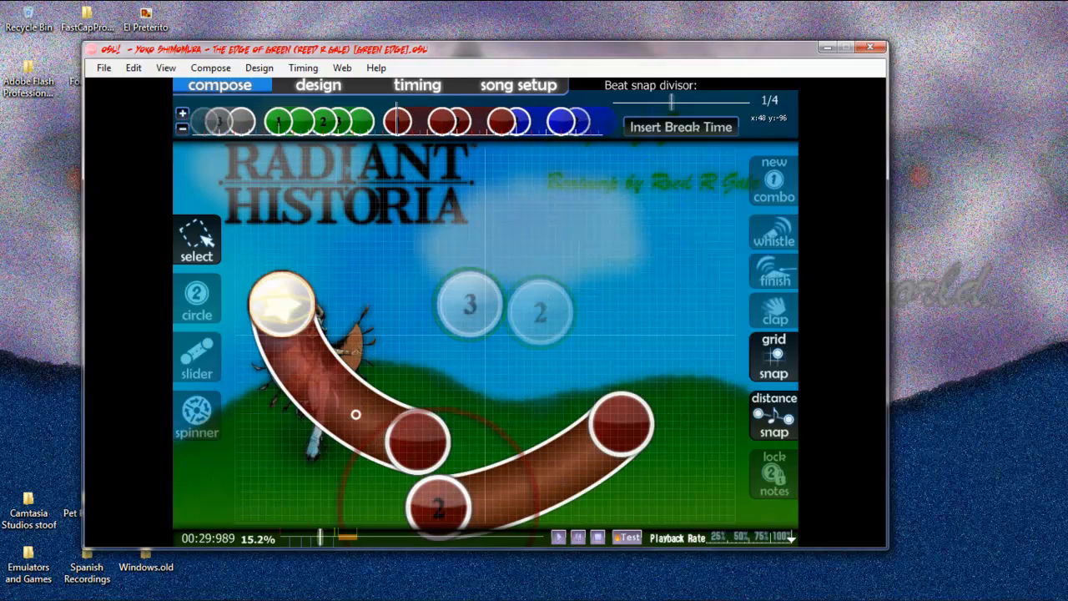
{"action": "left_click", "coordinate": [303, 68]}
{"action": "left_click", "coordinate": [367, 293]}
- Stop playback at green slider 4 near 00:40:750 and move back and forth along it to examine its timing
{"action": "scroll", "coordinate": [578, 538], "scroll_direction": "up", "scroll_amount": 3}
{"action": "left_click", "coordinate": [579, 538]}
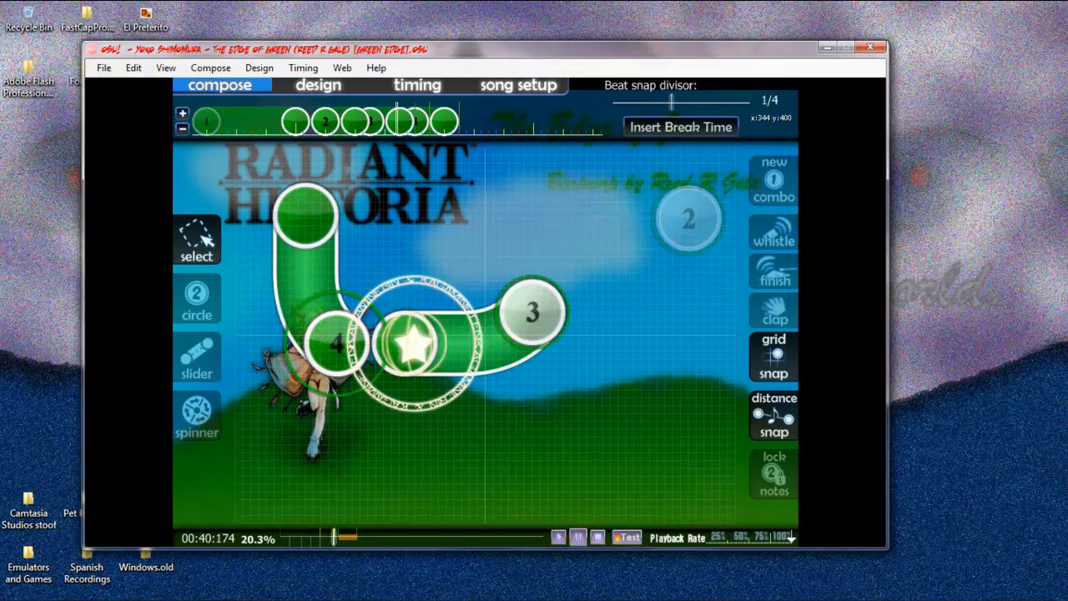
{"action": "scroll", "coordinate": [578, 538], "scroll_direction": "up", "scroll_amount": 3}
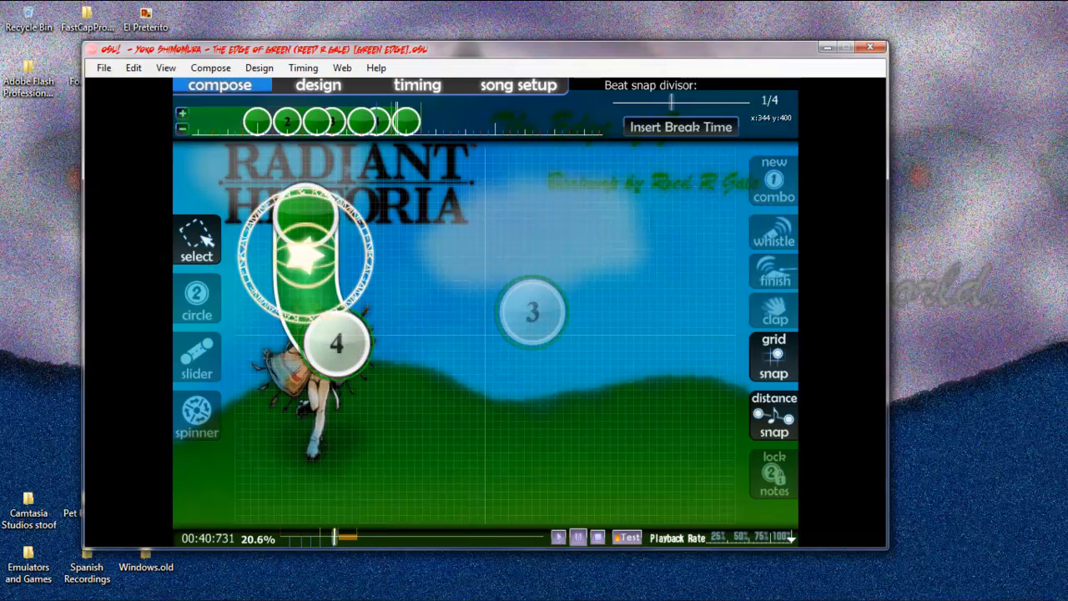
{"action": "left_click", "coordinate": [578, 538]}
{"action": "scroll", "coordinate": [388, 121], "scroll_direction": "up", "scroll_amount": 1}
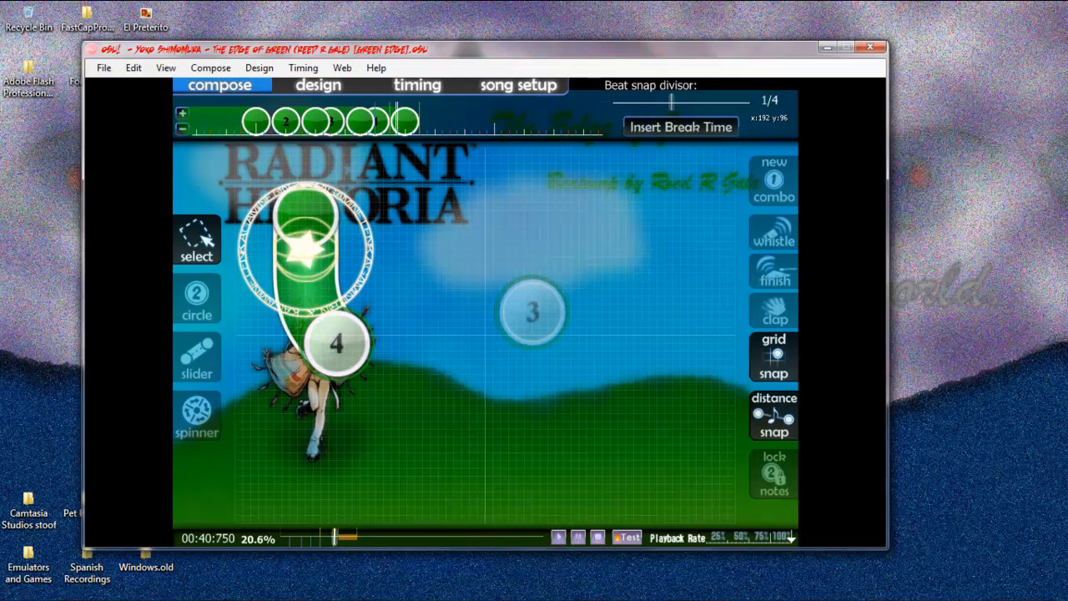
{"action": "scroll", "coordinate": [388, 121], "scroll_direction": "up", "scroll_amount": 1}
{"action": "scroll", "coordinate": [388, 121], "scroll_direction": "down", "scroll_amount": 4}
{"action": "scroll", "coordinate": [388, 121], "scroll_direction": "up", "scroll_amount": 4}
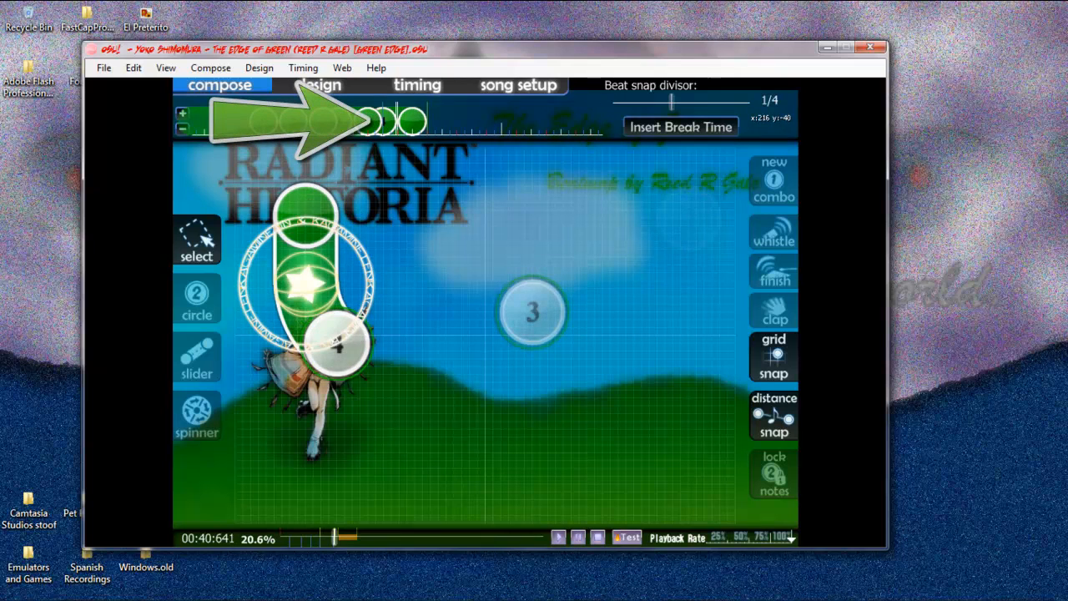
{"action": "scroll", "coordinate": [388, 121], "scroll_direction": "down", "scroll_amount": 2}
{"action": "scroll", "coordinate": [367, 125], "scroll_direction": "up", "scroll_amount": 2}
{"action": "scroll", "coordinate": [406, 132], "scroll_direction": "down", "scroll_amount": 2}
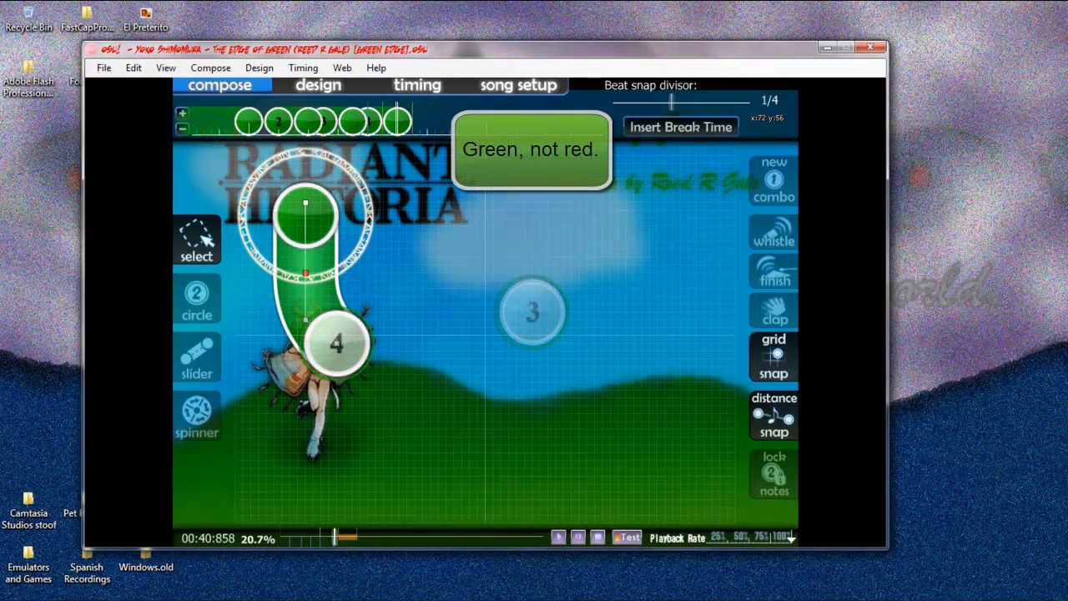
- Add a whistle sound to the end of green slider 4 and step back and forth over that part to check it
{"action": "left_click", "coordinate": [321, 225]}
{"action": "left_click", "coordinate": [320, 225]}
{"action": "left_click", "coordinate": [773, 235]}
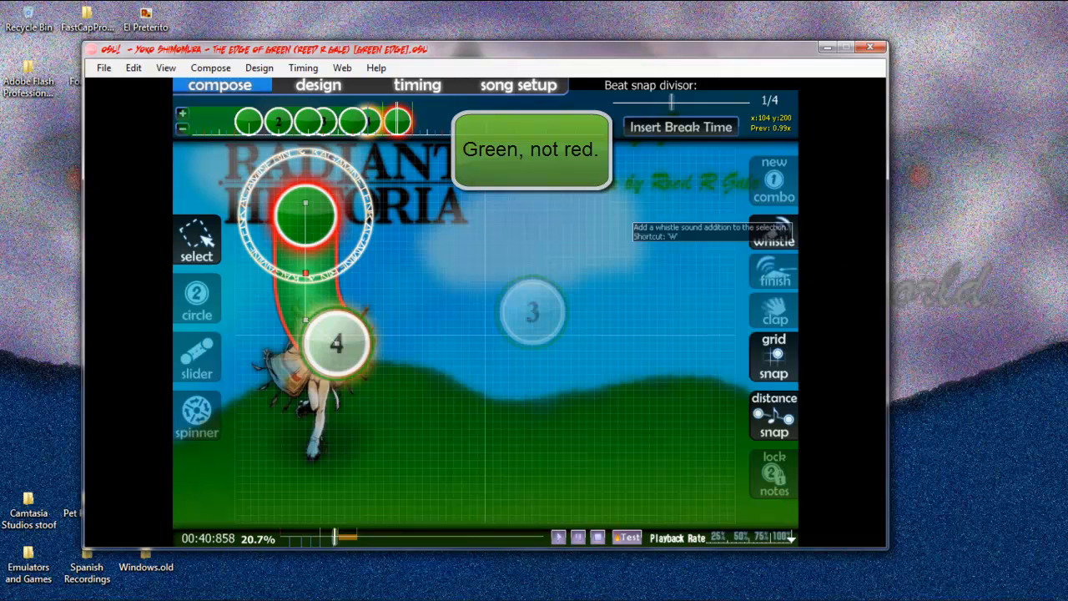
{"action": "left_click", "coordinate": [415, 202]}
{"action": "scroll", "coordinate": [414, 202], "scroll_direction": "up", "scroll_amount": 1}
{"action": "scroll", "coordinate": [415, 200], "scroll_direction": "up", "scroll_amount": 3}
{"action": "scroll", "coordinate": [409, 184], "scroll_direction": "down", "scroll_amount": 1}
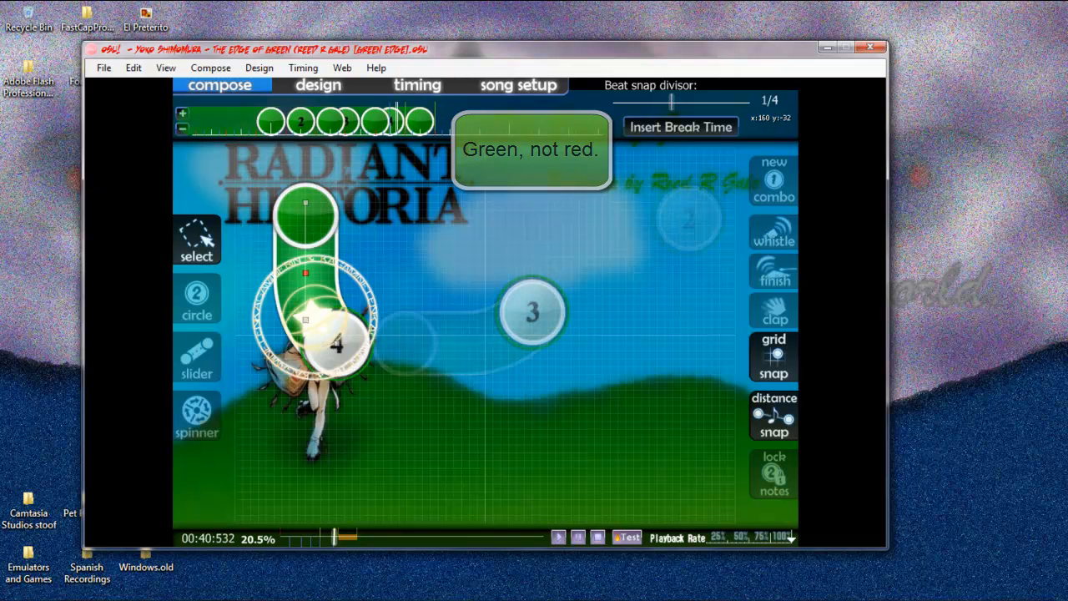
{"action": "scroll", "coordinate": [394, 119], "scroll_direction": "down", "scroll_amount": 2}
{"action": "scroll", "coordinate": [394, 124], "scroll_direction": "up", "scroll_amount": 1}
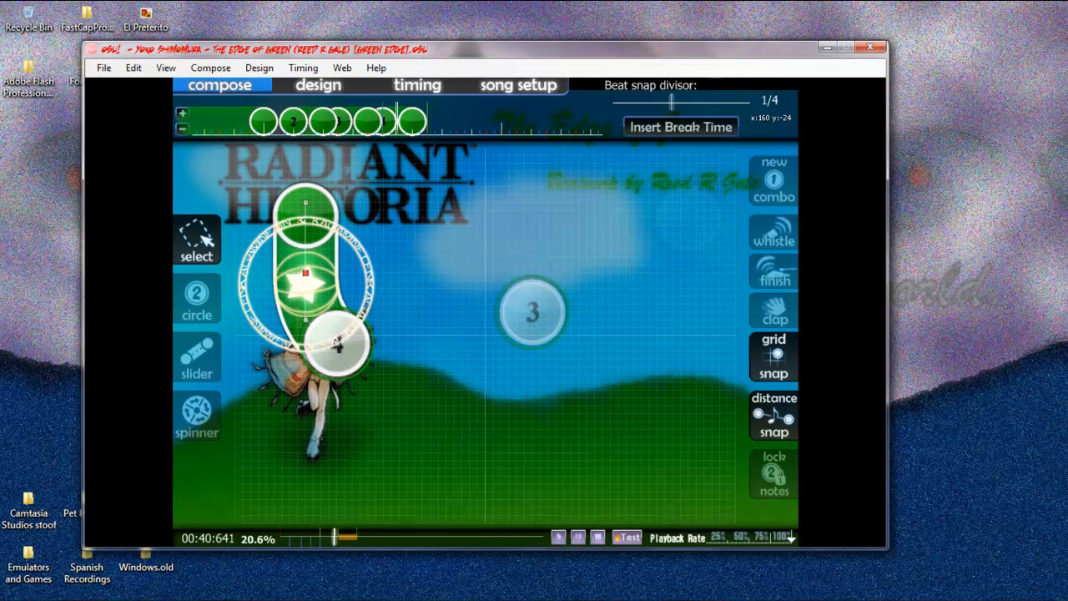
{"action": "scroll", "coordinate": [414, 130], "scroll_direction": "down", "scroll_amount": 4}
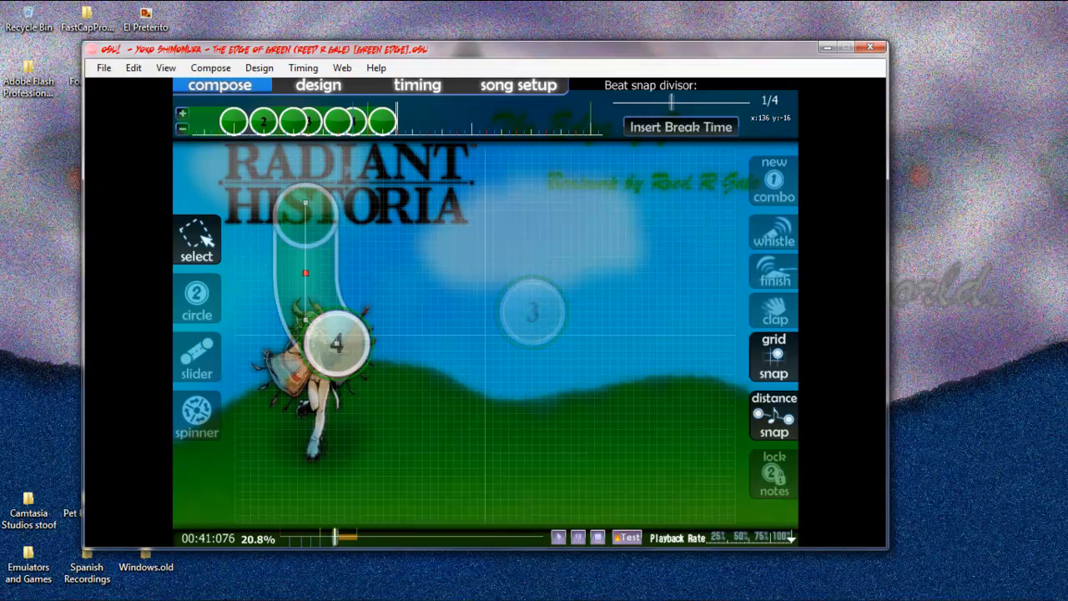
{"action": "scroll", "coordinate": [414, 130], "scroll_direction": "up", "scroll_amount": 3}
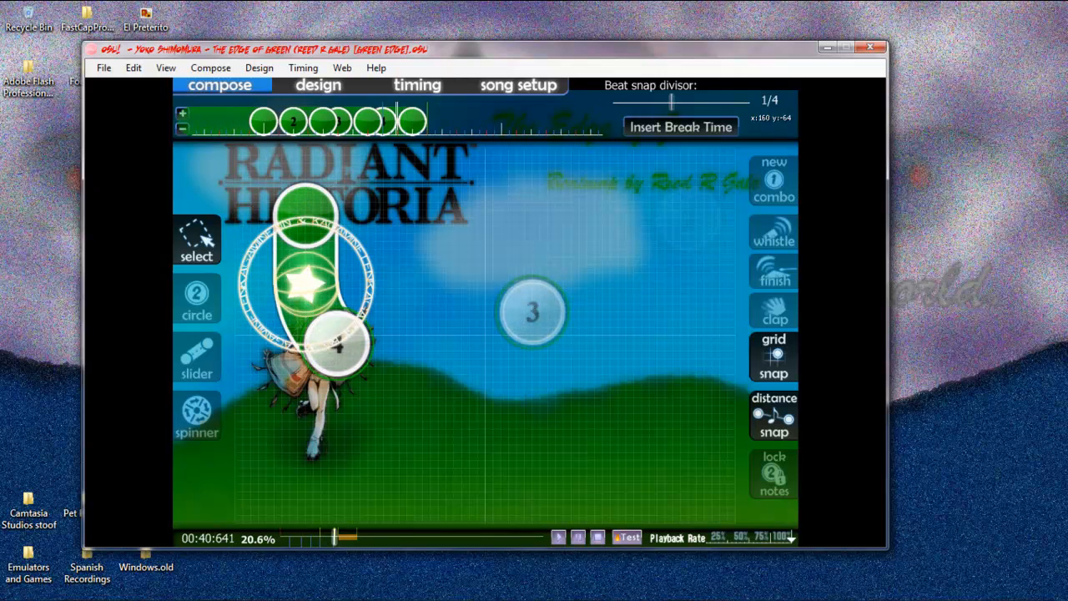
- Try nudging the song's BPM up to 138.010 in the timing settings and lowering it again
{"action": "key", "text": "F6"}
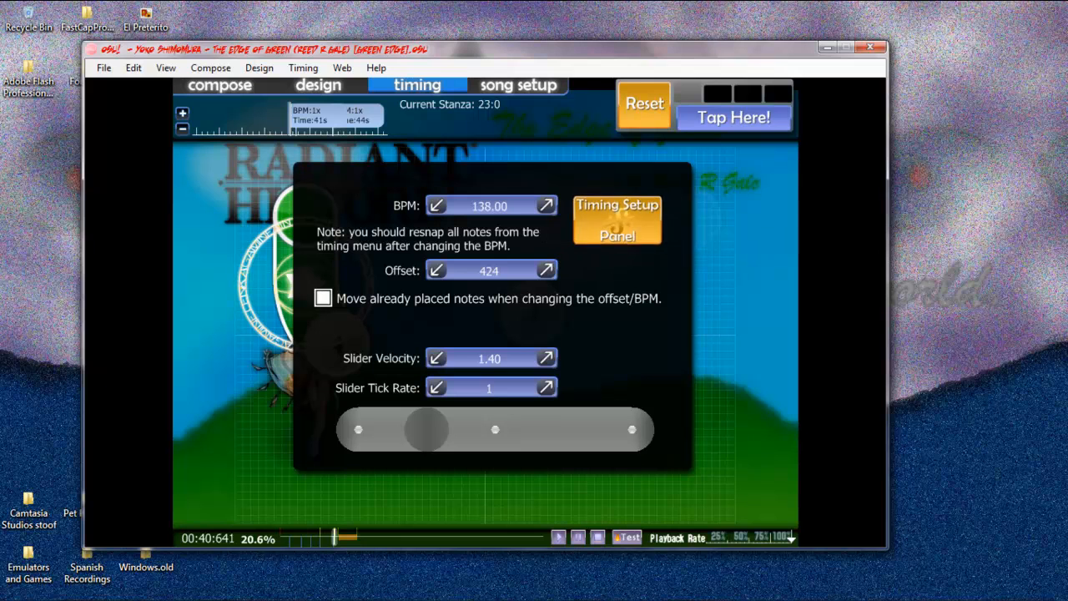
{"action": "left_click", "coordinate": [547, 206]}
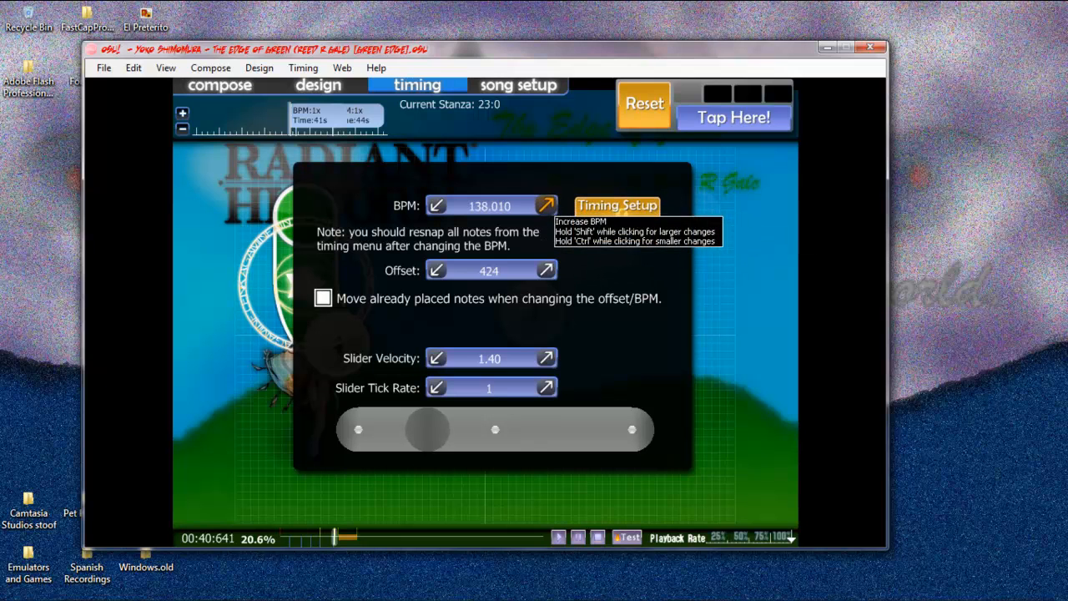
{"action": "left_click", "coordinate": [547, 206]}
{"action": "left_click", "coordinate": [438, 206]}
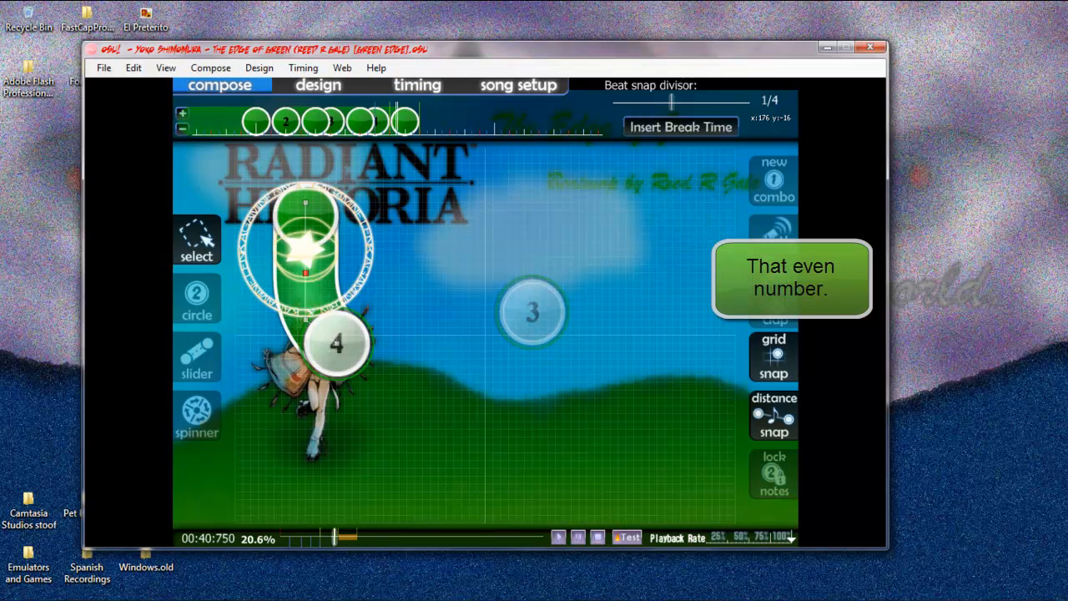
- Step repeatedly through the 1/4 beats around 00:40:641 to 00:40:858 to examine how green slider 4 falls on the timeline
{"action": "scroll", "coordinate": [407, 133], "scroll_direction": "up", "scroll_amount": 2}
{"action": "scroll", "coordinate": [407, 137], "scroll_direction": "down", "scroll_amount": 2}
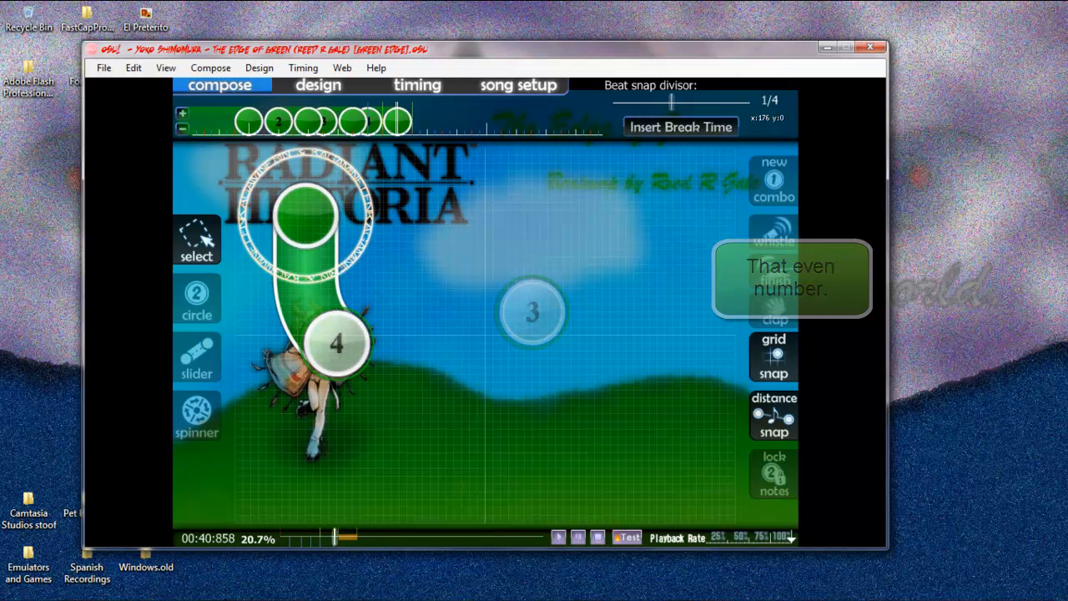
{"action": "scroll", "coordinate": [400, 187], "scroll_direction": "up", "scroll_amount": 2}
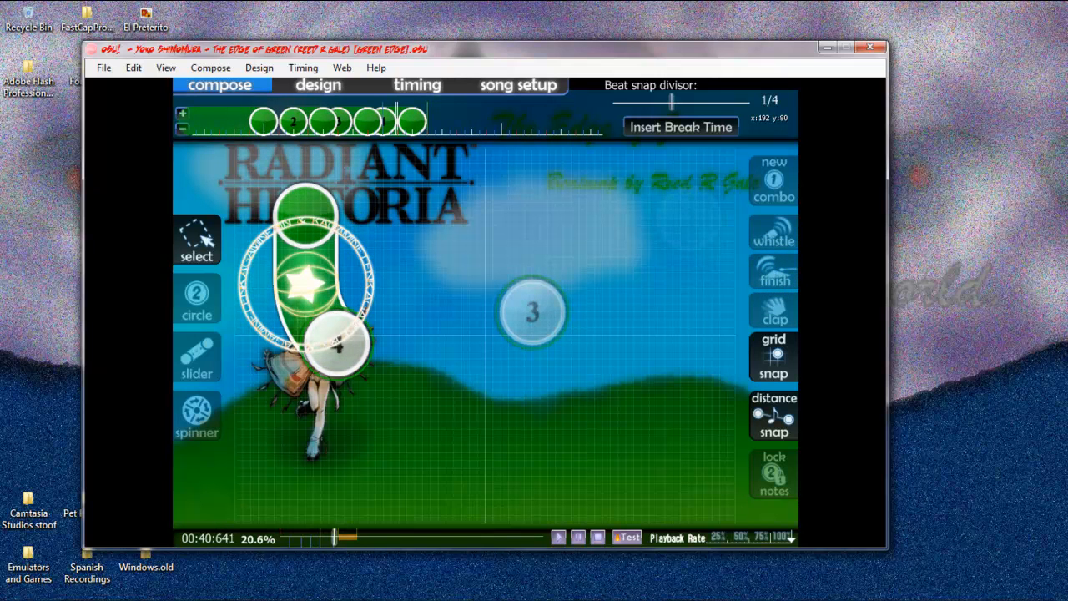
{"action": "scroll", "coordinate": [422, 227], "scroll_direction": "up", "scroll_amount": 2}
{"action": "scroll", "coordinate": [419, 233], "scroll_direction": "down", "scroll_amount": 5}
{"action": "scroll", "coordinate": [415, 256], "scroll_direction": "up", "scroll_amount": 2}
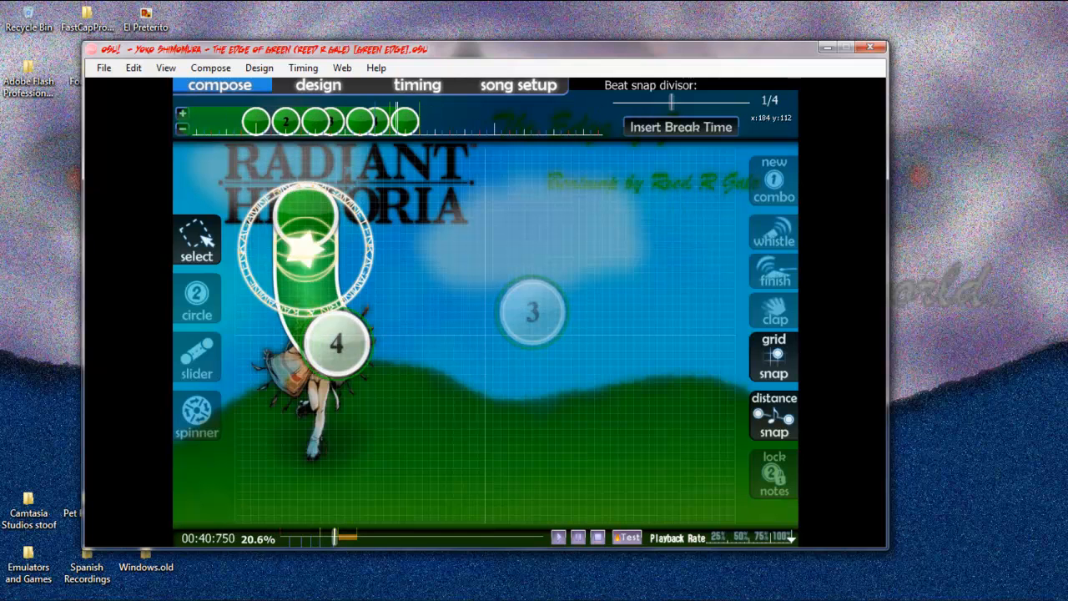
{"action": "scroll", "coordinate": [414, 251], "scroll_direction": "up", "scroll_amount": 2}
{"action": "scroll", "coordinate": [585, 537], "scroll_direction": "down", "scroll_amount": 2}
{"action": "scroll", "coordinate": [478, 265], "scroll_direction": "down", "scroll_amount": 1}
{"action": "scroll", "coordinate": [478, 266], "scroll_direction": "up", "scroll_amount": 2}
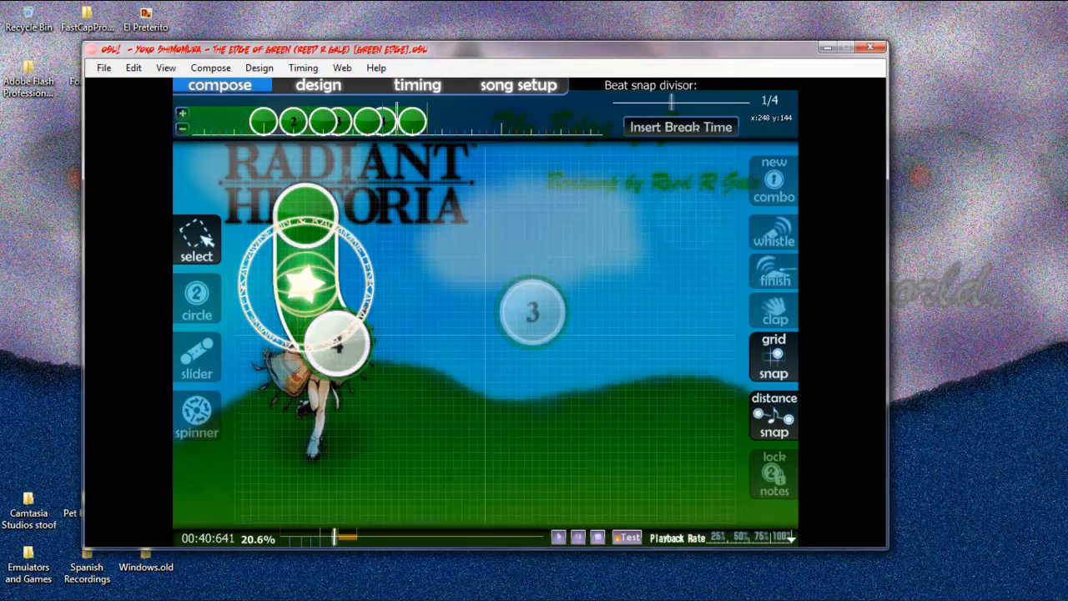
{"action": "scroll", "coordinate": [478, 265], "scroll_direction": "down", "scroll_amount": 2}
{"action": "scroll", "coordinate": [422, 138], "scroll_direction": "down", "scroll_amount": 1}
{"action": "scroll", "coordinate": [417, 134], "scroll_direction": "up", "scroll_amount": 1}
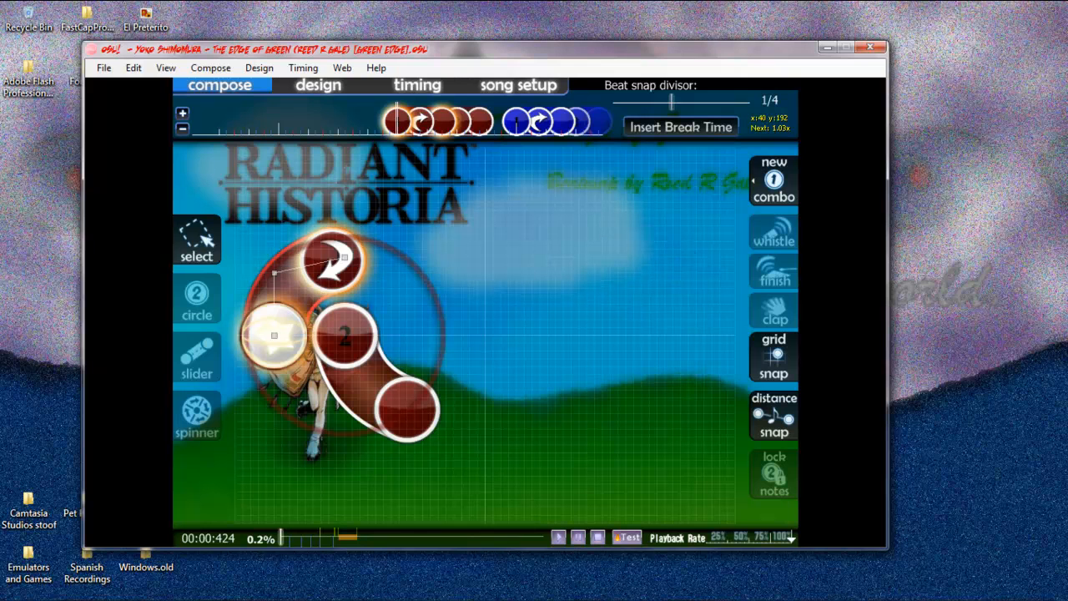
- Flip the opening red slider 1 at 00:00:424 vertically back and forth and deselect it
{"action": "key", "text": "ctrl+j"}
{"action": "key", "text": "ctrl+j"}
{"action": "key", "text": "ctrl+j"}
{"action": "key", "text": "ctrl+j"}
{"action": "key", "text": "ctrl+j"}
{"action": "key", "text": "ctrl+j"}
{"action": "key", "text": "ctrl+j"}
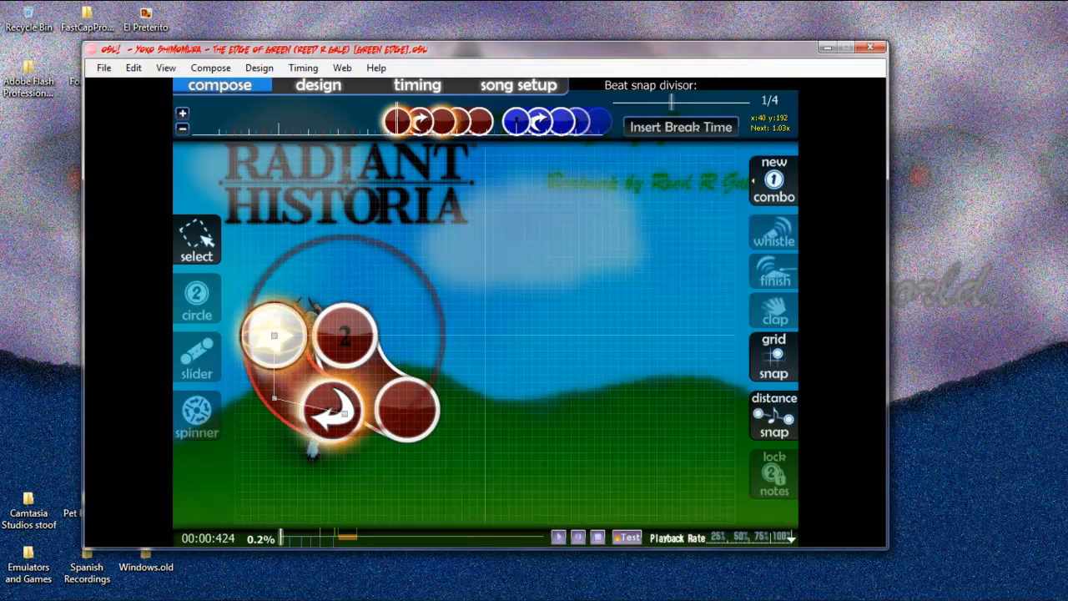
{"action": "key", "text": "ctrl+j"}
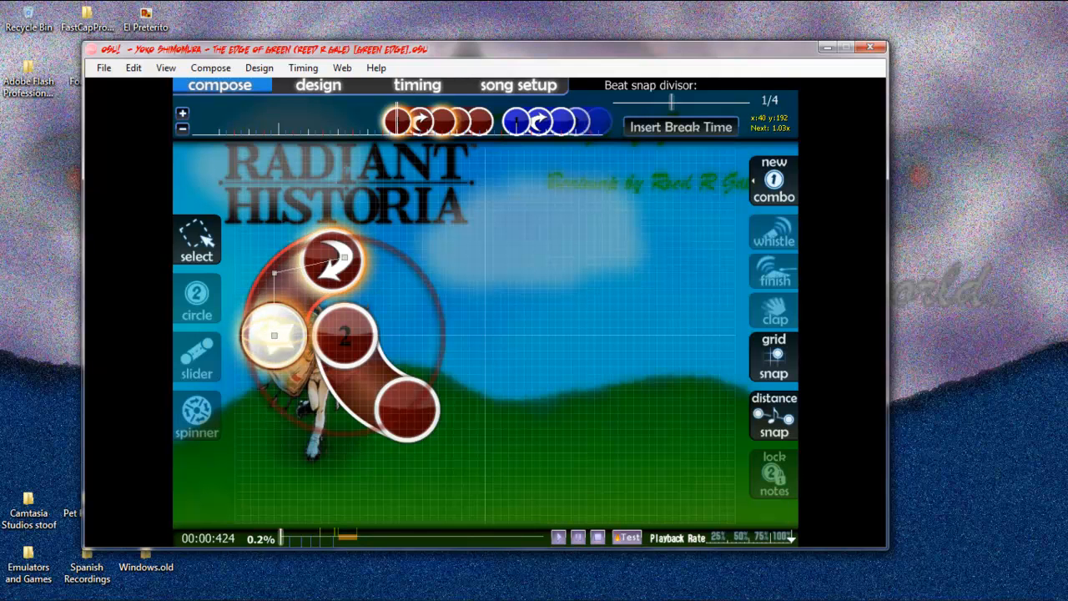
{"action": "left_click", "coordinate": [211, 175]}
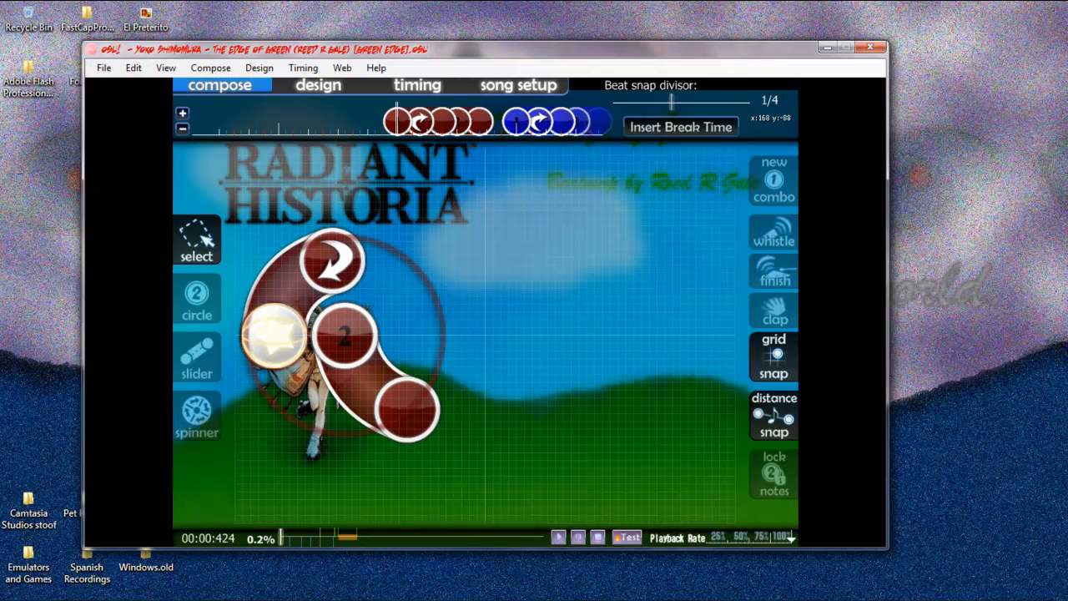
- Select the opening red slider 1 at 00:00:315 and rotate it clockwise repeatedly through full turns
{"action": "scroll", "coordinate": [274, 334], "scroll_direction": "up", "scroll_amount": 1}
{"action": "left_click", "coordinate": [274, 334]}
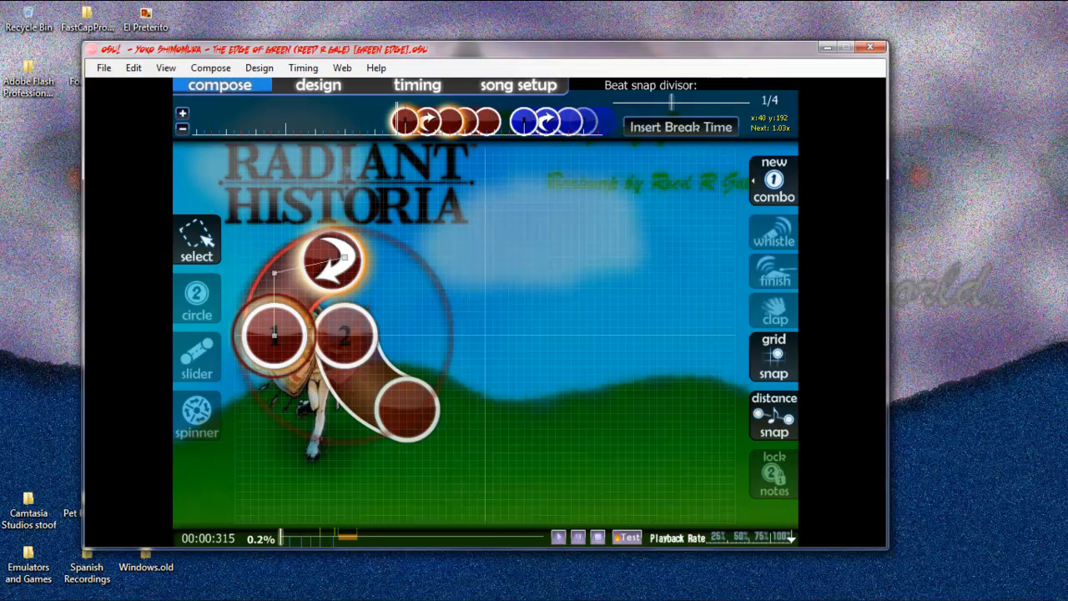
{"action": "key", "text": "ctrl+greater"}
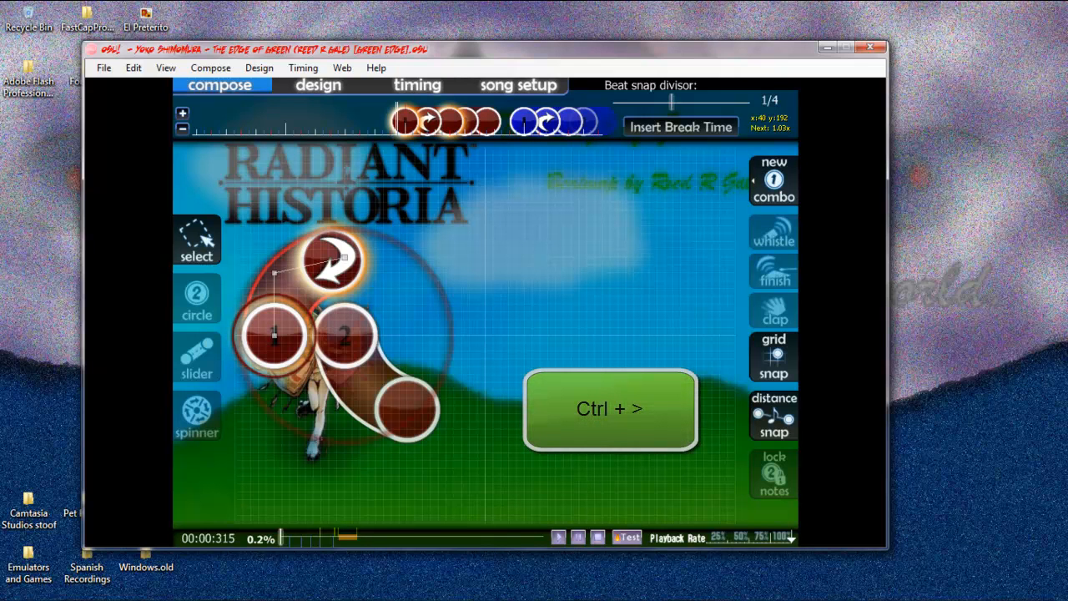
{"action": "key", "text": "ctrl+greater"}
{"action": "key", "text": "ctrl+greater"}
{"action": "key", "text": "ctrl+greater"}
{"action": "key", "text": "ctrl+greater"}
{"action": "key", "text": "ctrl+greater"}
{"action": "key", "text": "ctrl+greater"}
{"action": "key", "text": "ctrl+greater"}
{"action": "key", "text": "ctrl+greater"}
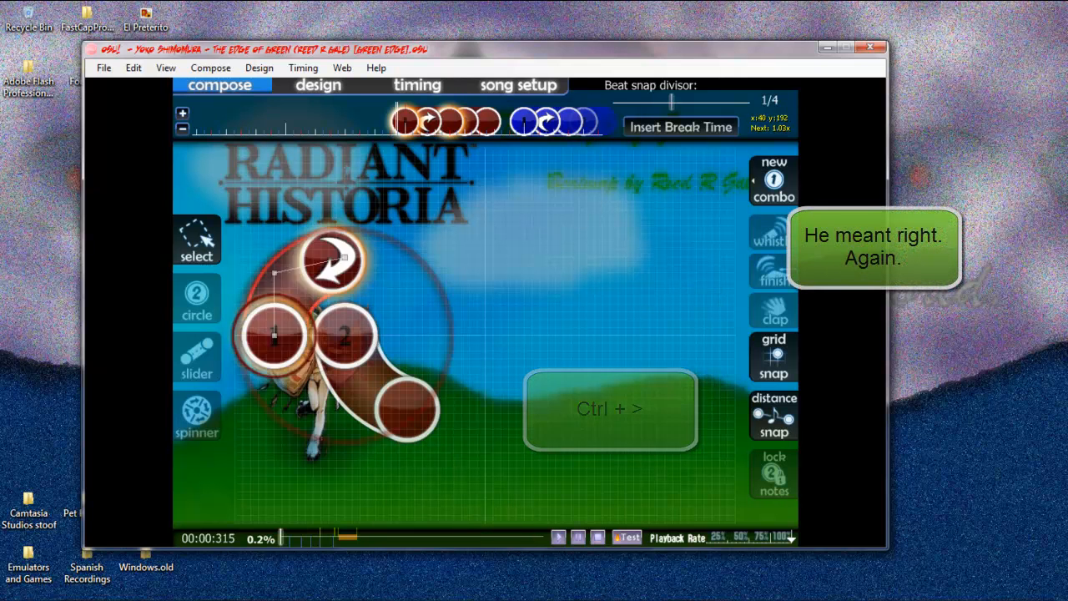
{"action": "key", "text": "ctrl+greater"}
{"action": "key", "text": "ctrl+greater"}
{"action": "key", "text": "ctrl+greater"}
{"action": "key", "text": "ctrl+greater"}
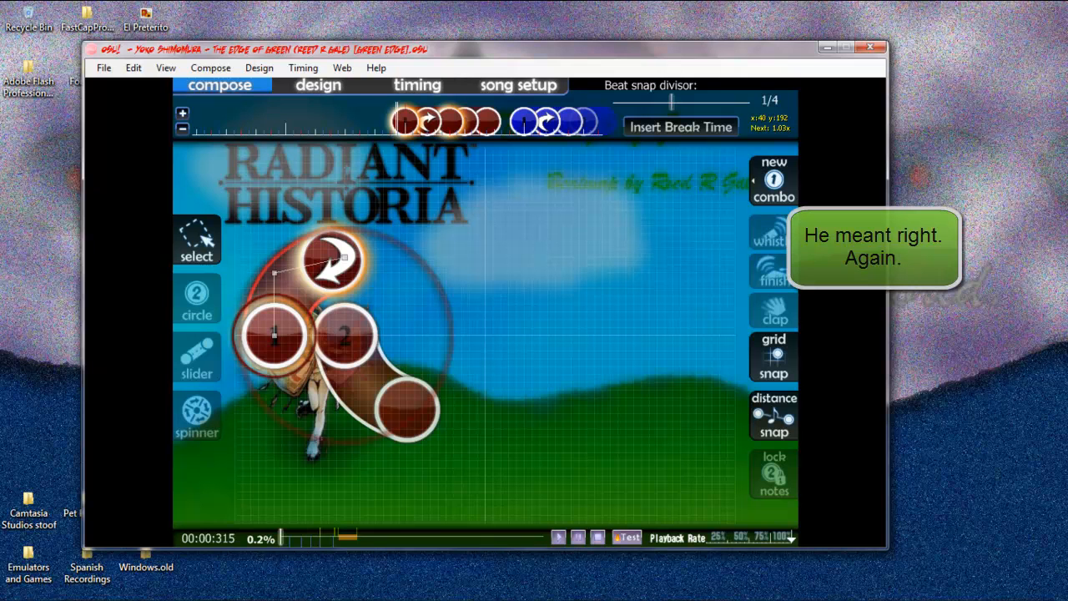
- Display the editor's quick reference of shortcuts and close it again
{"action": "key", "text": "h"}
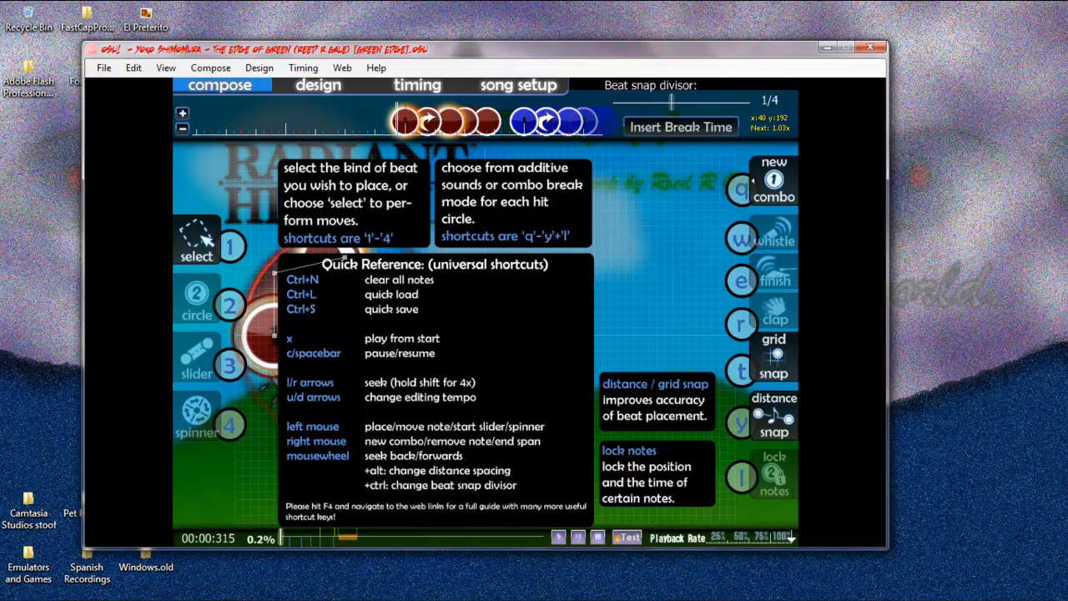
{"action": "key", "text": "Escape"}
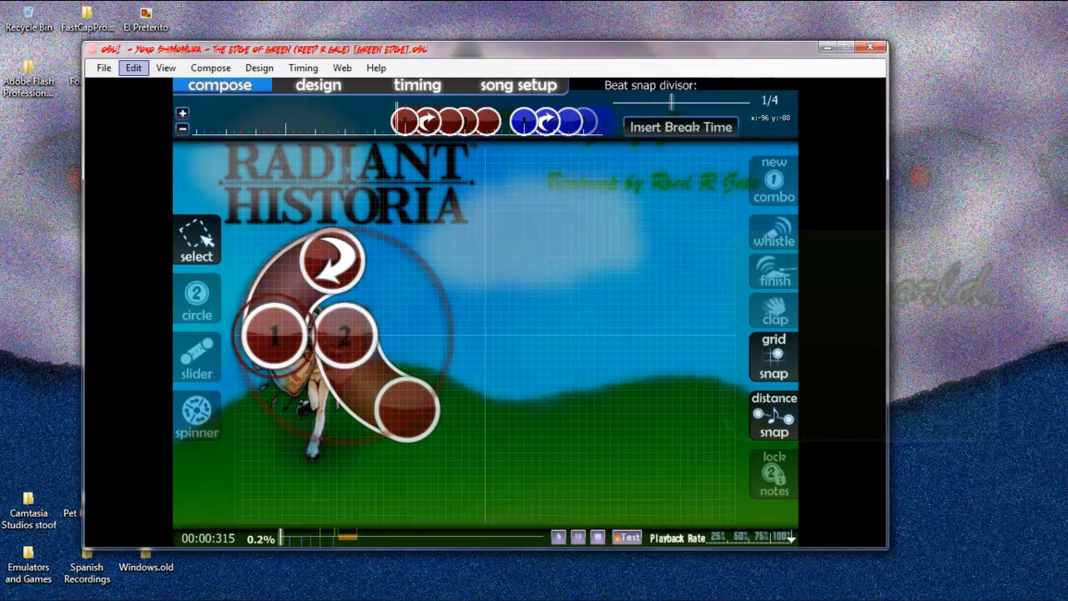
- Open AIMod and review its spacing and mp3-length warnings, the general notes and the object entry at 00:02:924
{"action": "left_click", "coordinate": [103, 68]}
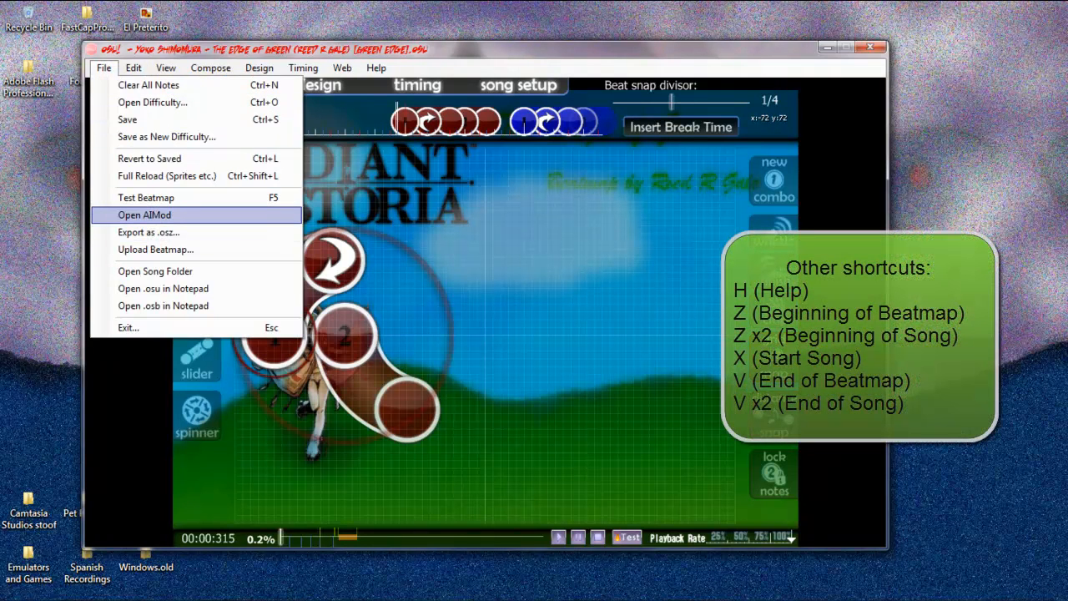
{"action": "key", "text": "Escape"}
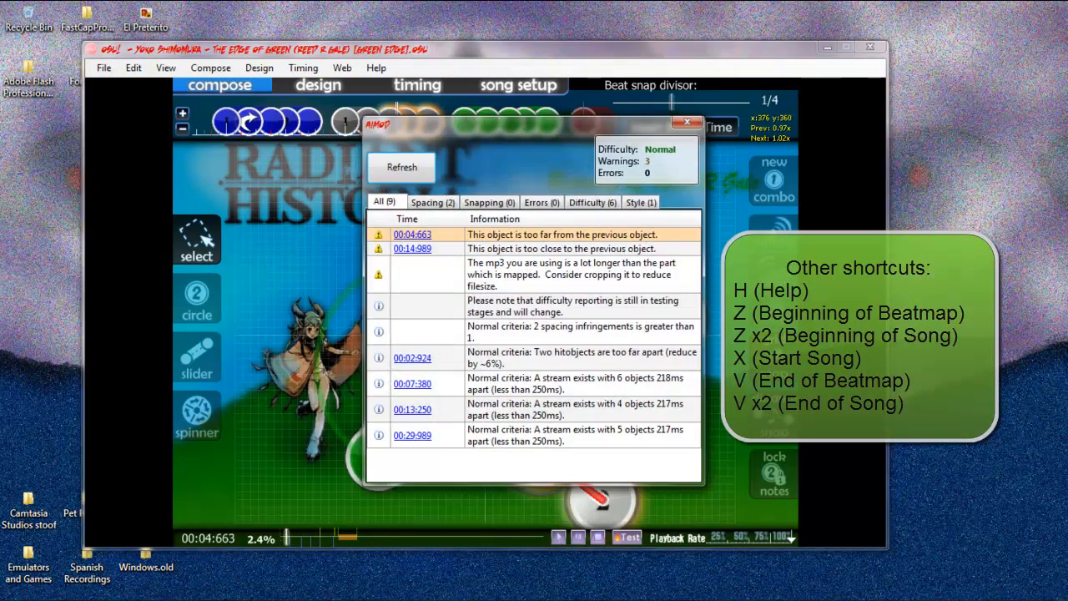
{"action": "left_click", "coordinate": [518, 248]}
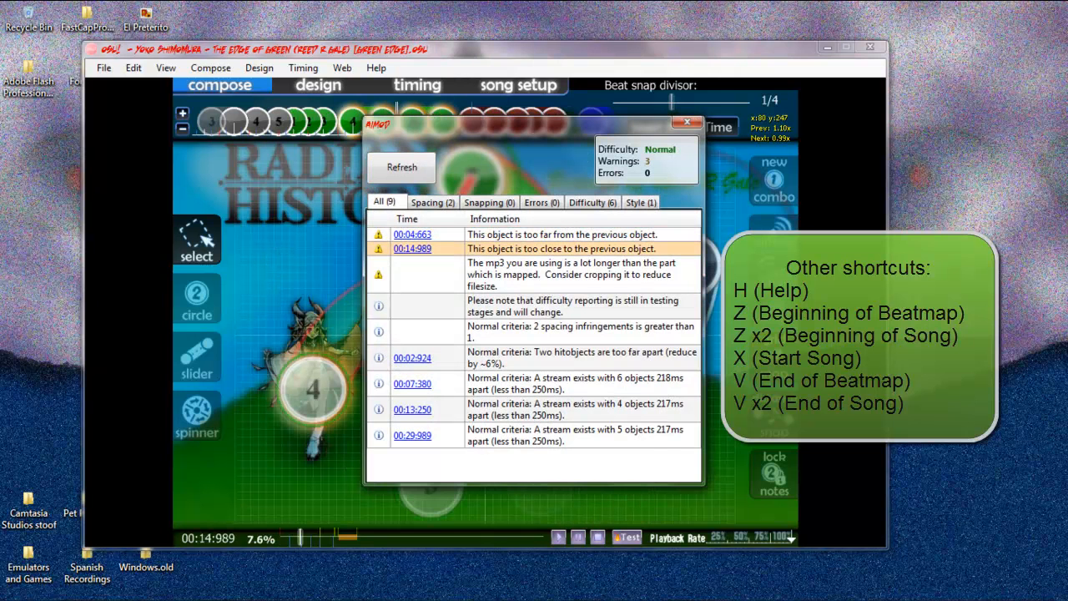
{"action": "left_click", "coordinate": [518, 273]}
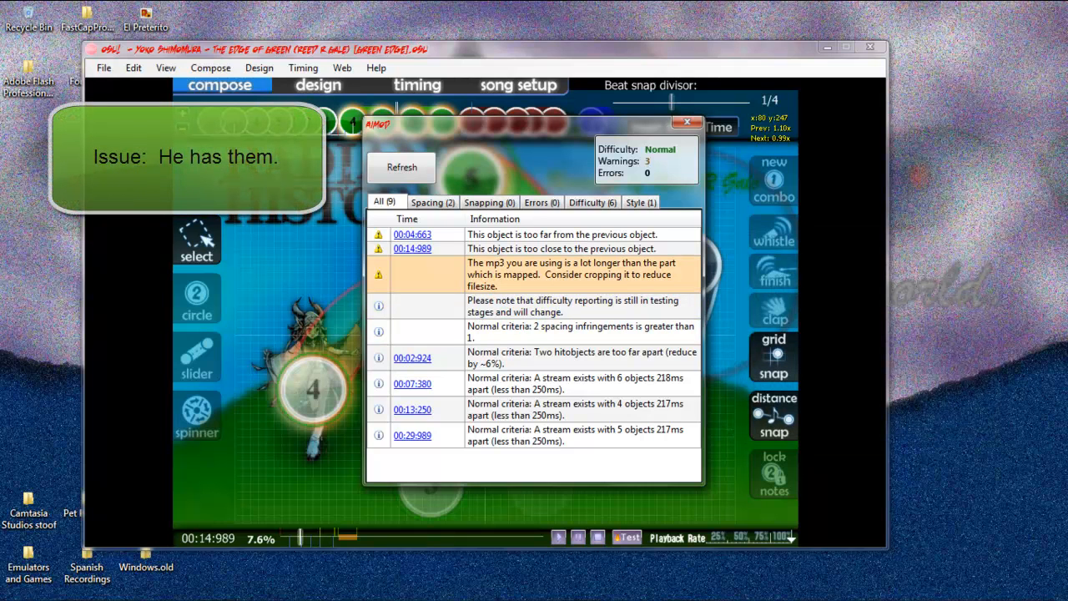
{"action": "left_click", "coordinate": [518, 331]}
{"action": "left_click", "coordinate": [518, 305]}
{"action": "left_click", "coordinate": [413, 358]}
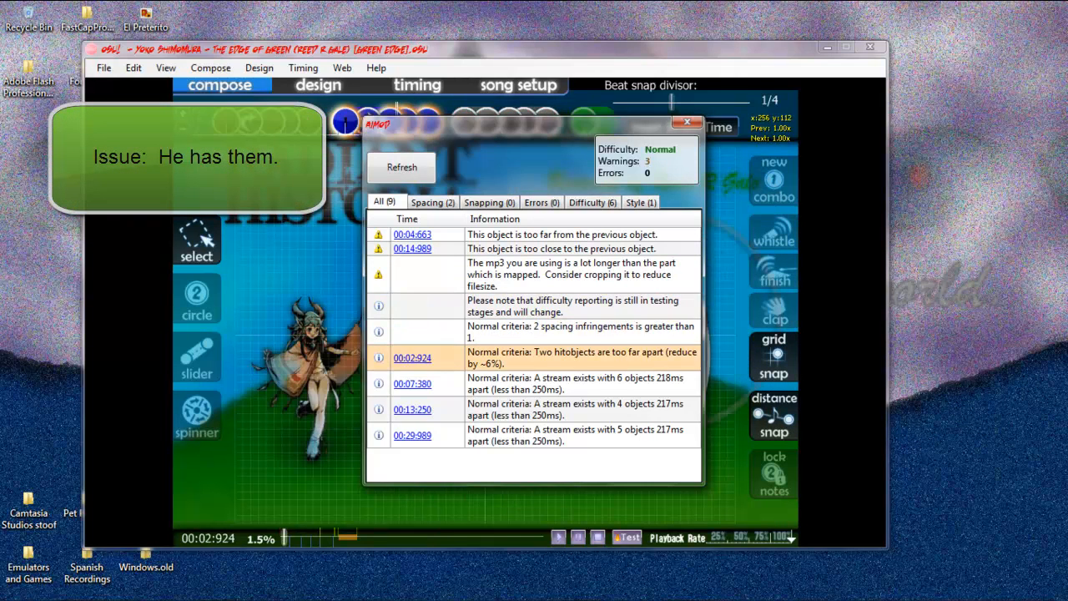
- Go back and forth through AIMod's Normal criteria entries at 00:07:380, 00:13:250, 00:29:989 and 00:02:924 to examine the flagged objects
{"action": "left_click", "coordinate": [413, 384]}
{"action": "left_click", "coordinate": [412, 410]}
{"action": "left_click", "coordinate": [412, 435]}
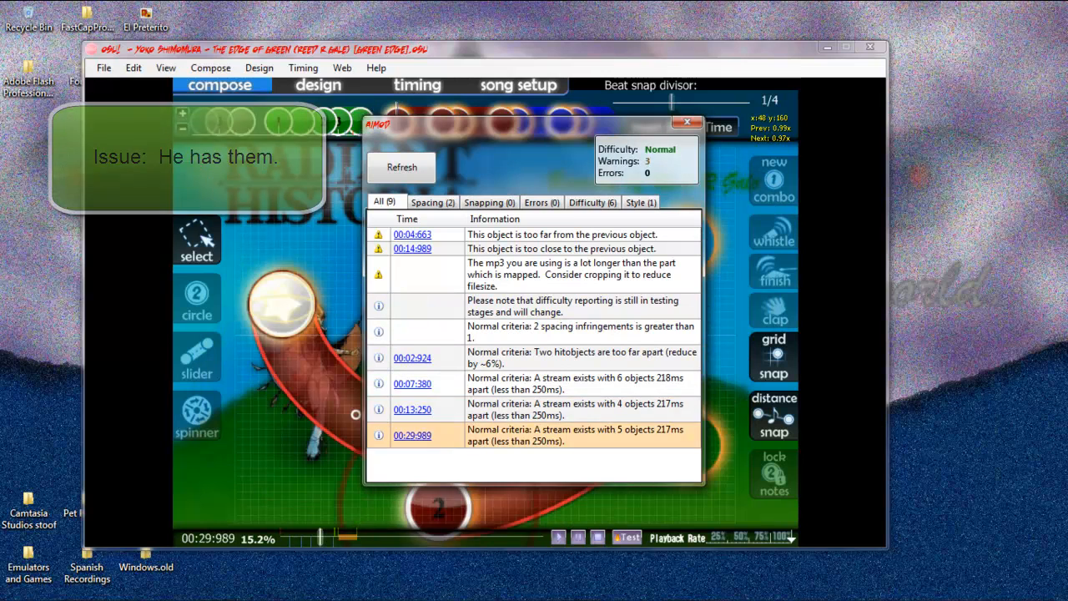
{"action": "left_click", "coordinate": [412, 410]}
{"action": "left_click", "coordinate": [412, 384]}
{"action": "left_click", "coordinate": [412, 359]}
{"action": "left_click", "coordinate": [413, 384]}
{"action": "left_click", "coordinate": [412, 410]}
{"action": "left_click", "coordinate": [413, 435]}
{"action": "left_click", "coordinate": [412, 410]}
{"action": "left_click", "coordinate": [412, 384]}
{"action": "left_click", "coordinate": [412, 358]}
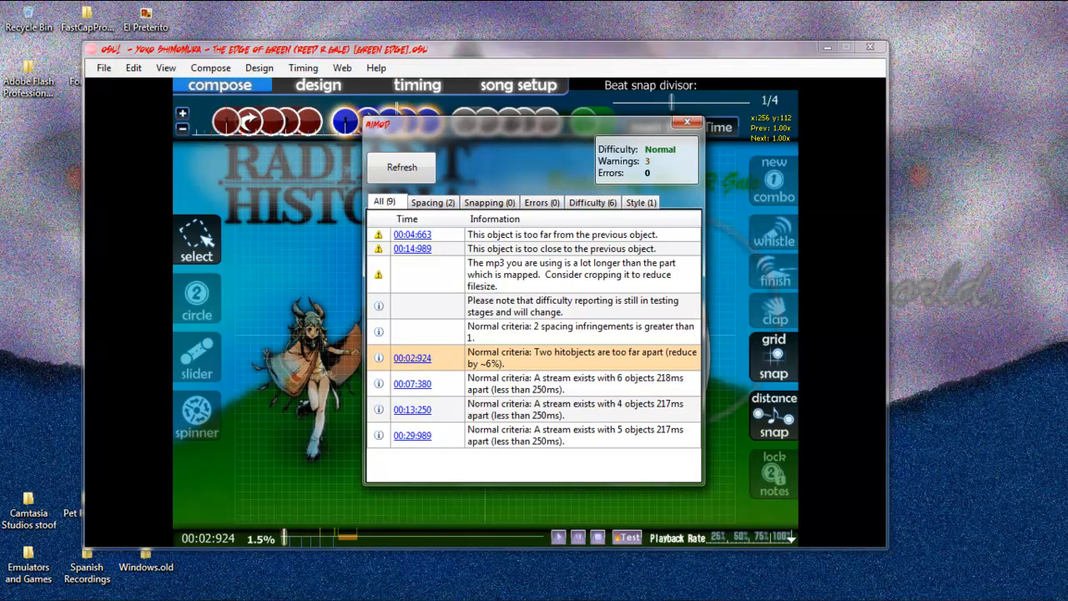
- Revisit AIMod's spacing warnings at 00:04:663 and 00:14:989, check the Style category and close AIMod
{"action": "left_click", "coordinate": [413, 234]}
{"action": "left_click", "coordinate": [412, 248]}
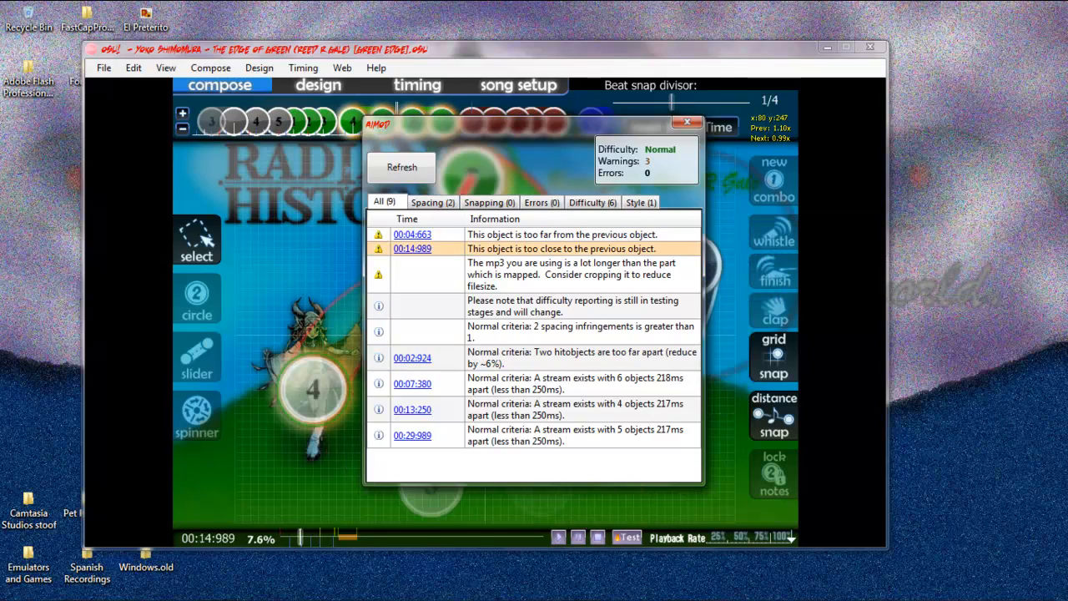
{"action": "left_click_drag", "start_coordinate": [517, 125], "coordinate": [483, 172]}
{"action": "left_click", "coordinate": [606, 249]}
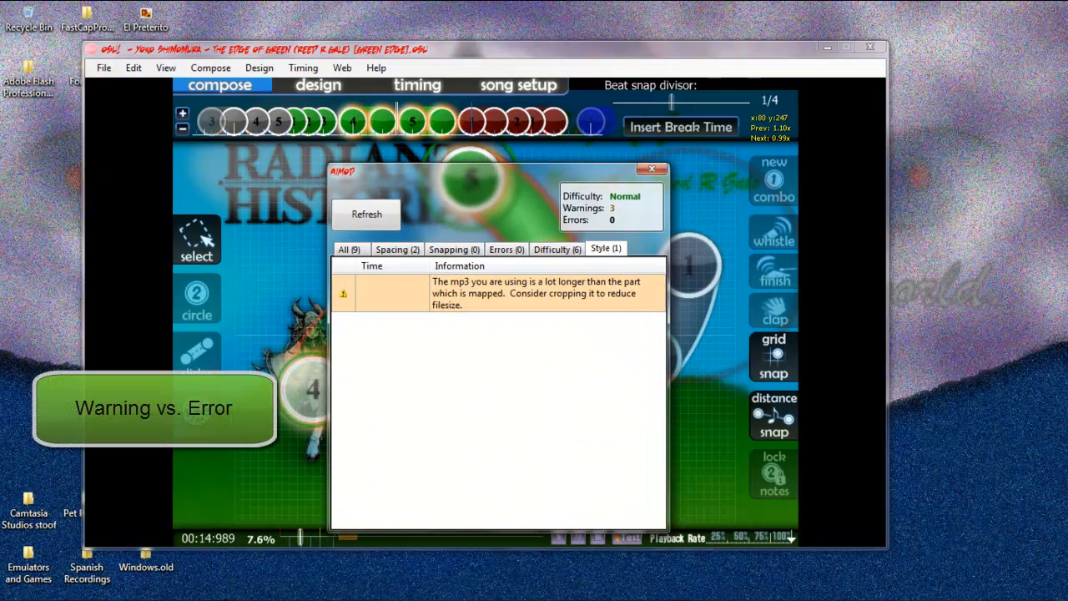
{"action": "left_click", "coordinate": [652, 170]}
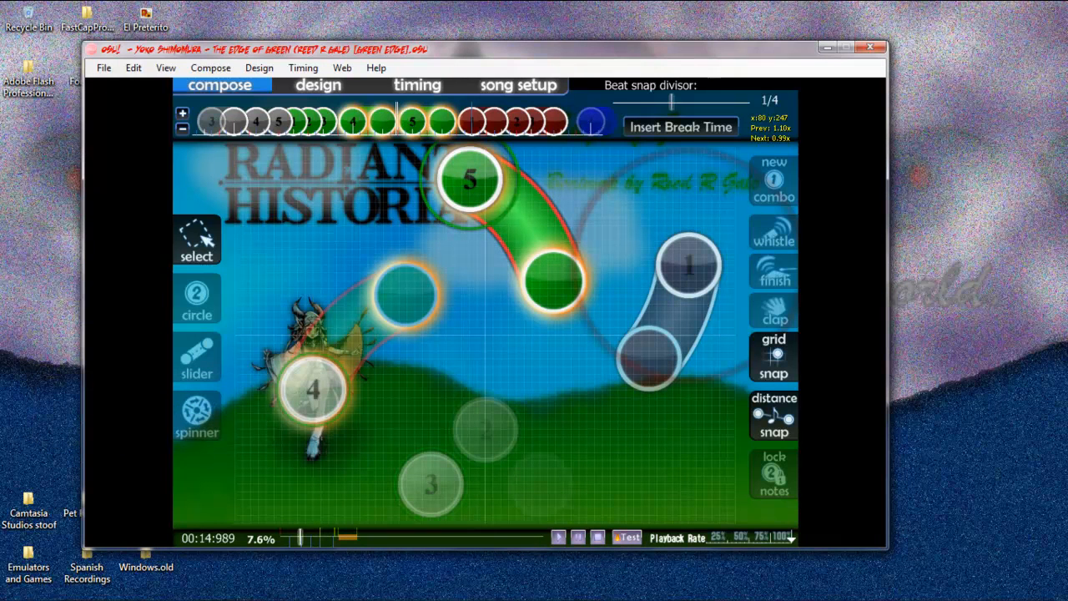
- Select green slider 4 near 00:14:880, reverse its direction repeatedly and deselect it
{"action": "scroll", "coordinate": [337, 319], "scroll_direction": "up", "scroll_amount": 1}
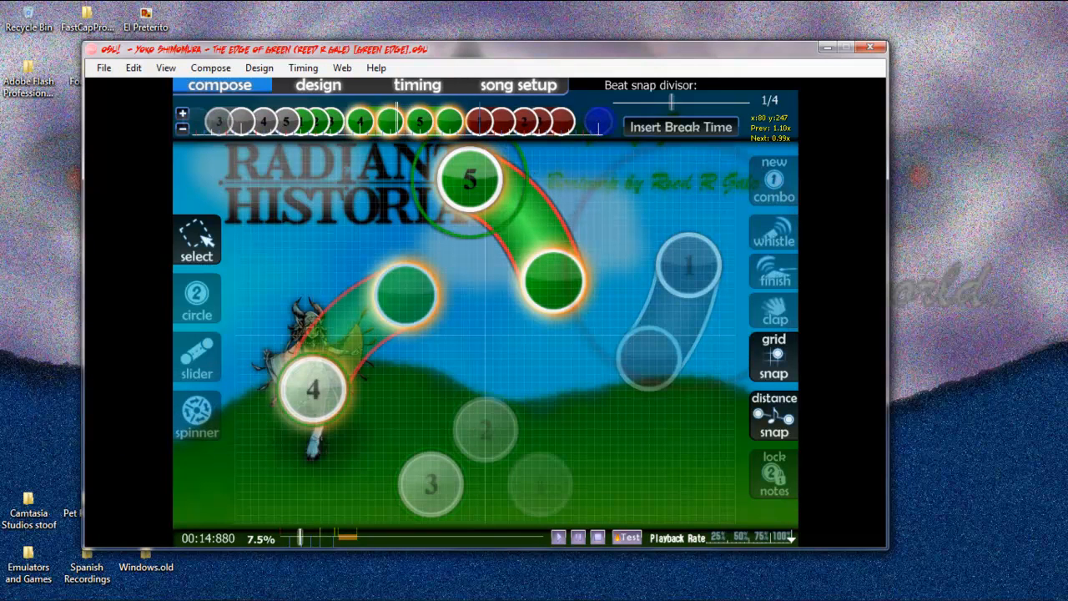
{"action": "left_click", "coordinate": [133, 67]}
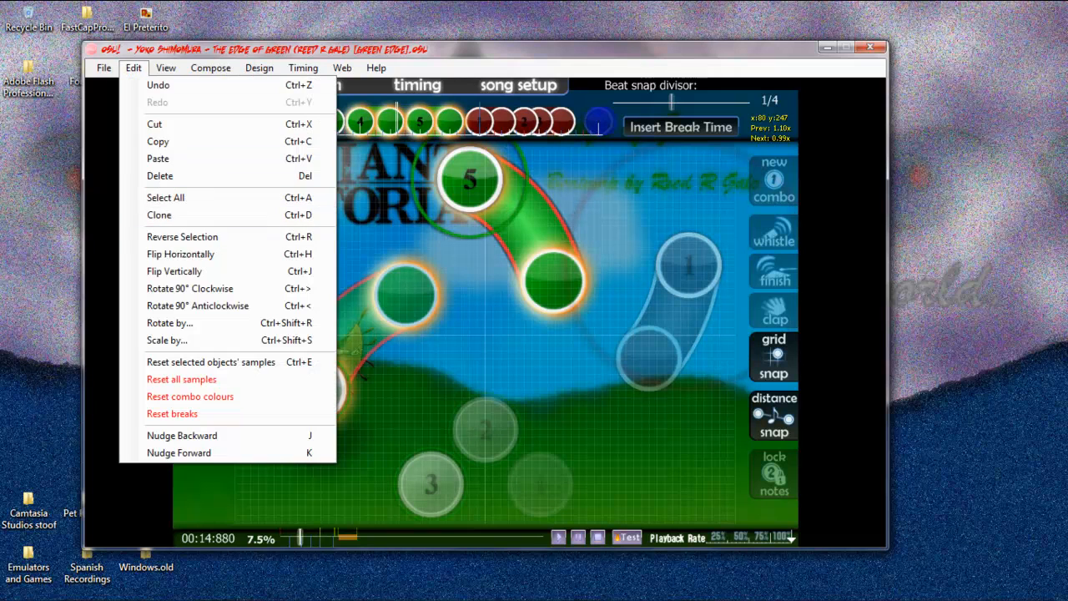
{"action": "left_click", "coordinate": [182, 237]}
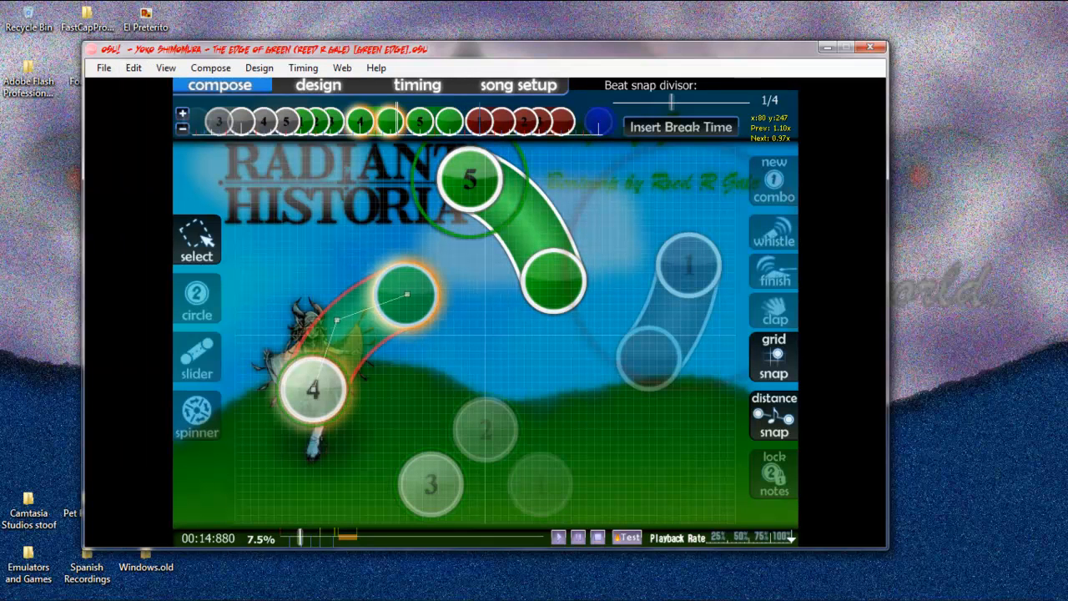
{"action": "key", "text": "ctrl+g"}
{"action": "key", "text": "ctrl+g"}
{"action": "key", "text": "ctrl+g"}
{"action": "key", "text": "ctrl+g"}
{"action": "key", "text": "ctrl+g"}
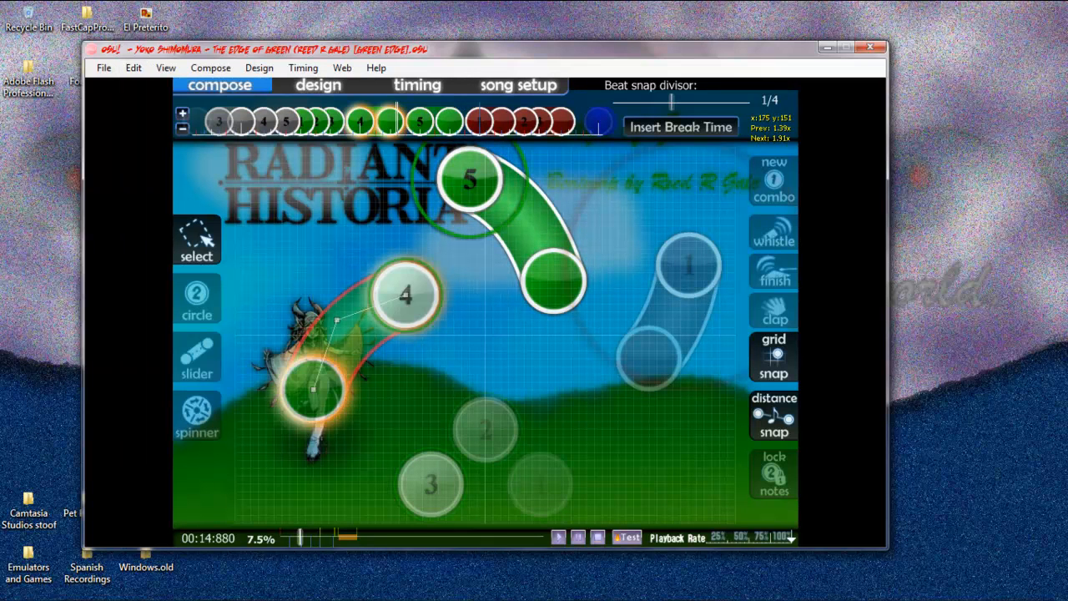
{"action": "key", "text": "ctrl+g"}
{"action": "key", "text": "ctrl+g"}
{"action": "key", "text": "ctrl+g"}
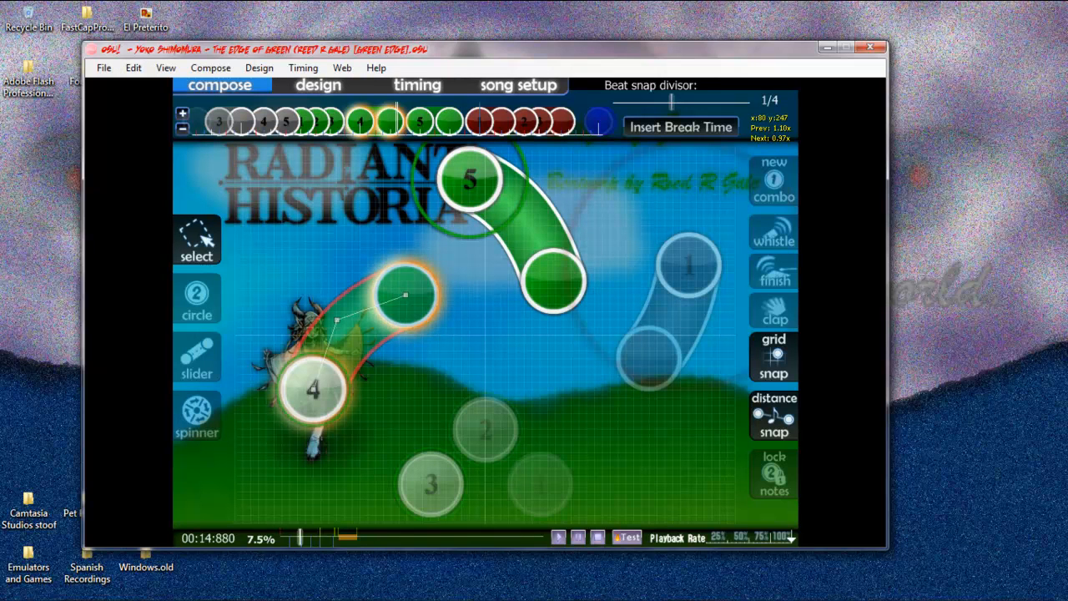
{"action": "left_click_drag", "start_coordinate": [338, 320], "coordinate": [446, 358]}
{"action": "scroll", "coordinate": [446, 358], "scroll_direction": "down", "scroll_amount": 2}
{"action": "key", "text": "ctrl+z"}
{"action": "key", "text": "ctrl+z"}
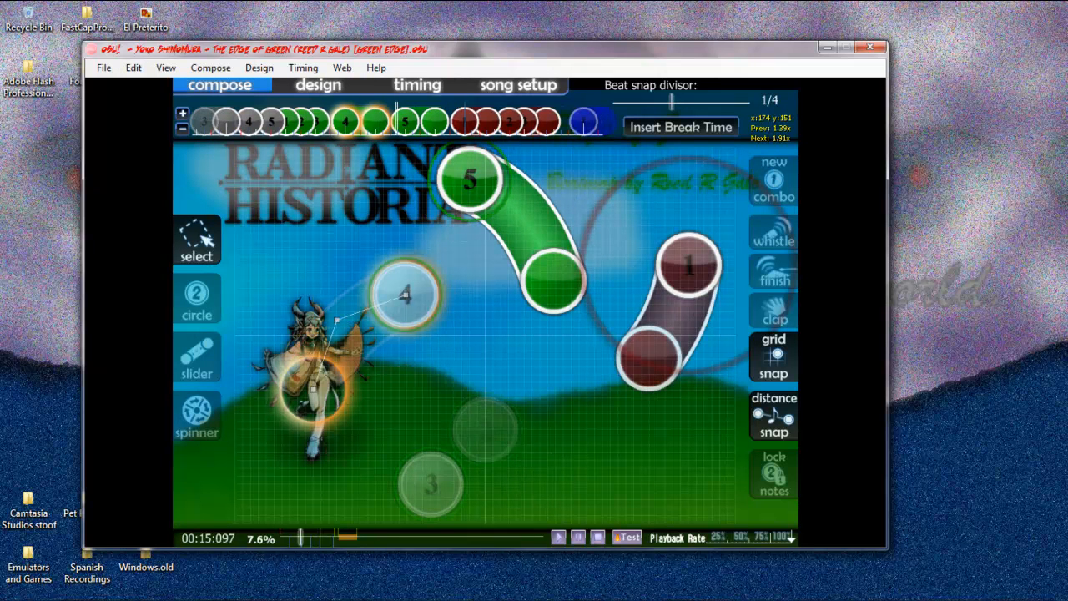
{"action": "left_click", "coordinate": [389, 454]}
- Select the three green circles 1, 2 and 3 just before 00:14:445 and reverse their order back and forth
{"action": "scroll", "coordinate": [390, 454], "scroll_direction": "down", "scroll_amount": 4}
{"action": "scroll", "coordinate": [390, 453], "scroll_direction": "up", "scroll_amount": 10}
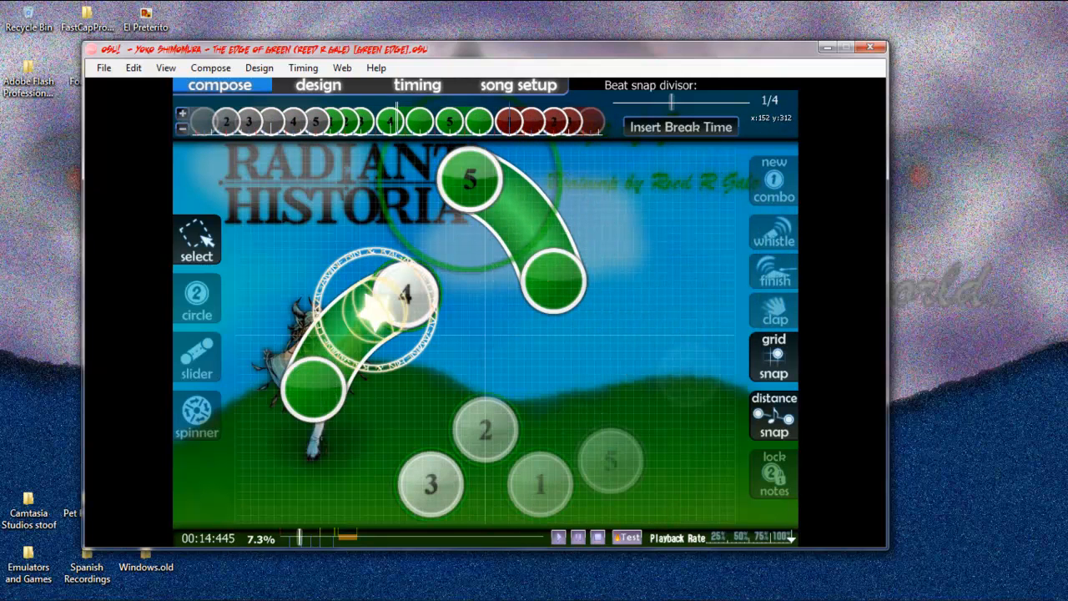
{"action": "left_click_drag", "start_coordinate": [409, 406], "coordinate": [567, 526]}
{"action": "key", "text": "ctrl+g"}
{"action": "key", "text": "ctrl+g"}
{"action": "key", "text": "ctrl+g"}
{"action": "key", "text": "ctrl+g"}
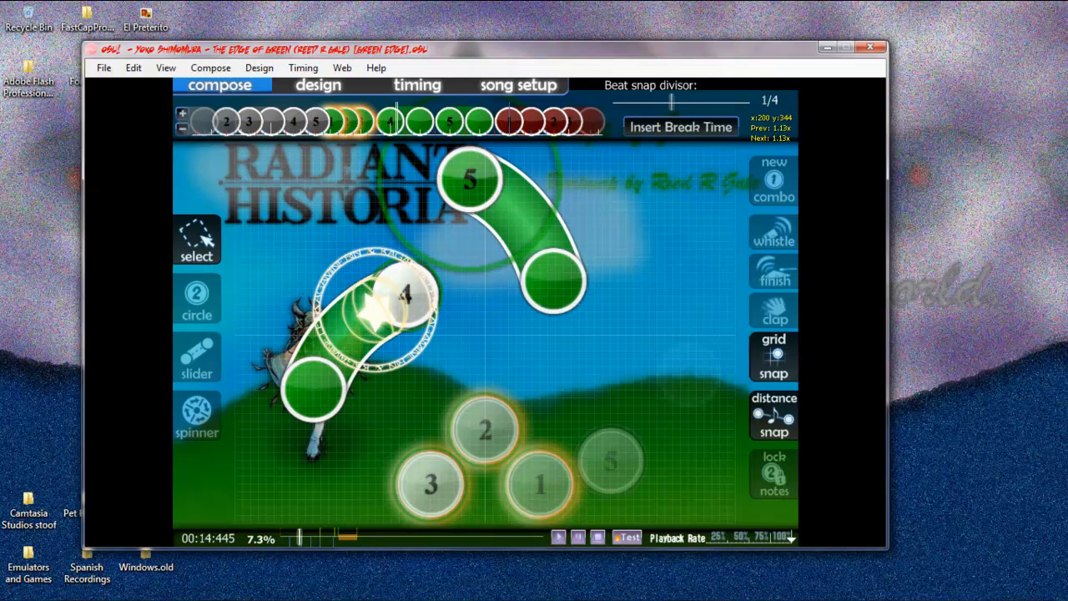
- Paste a copy of the three-circle combo at 00:41:728 and move it up so circle 1 sits at x:312 y:208
{"action": "scroll", "coordinate": [508, 441], "scroll_direction": "down", "scroll_amount": 14}
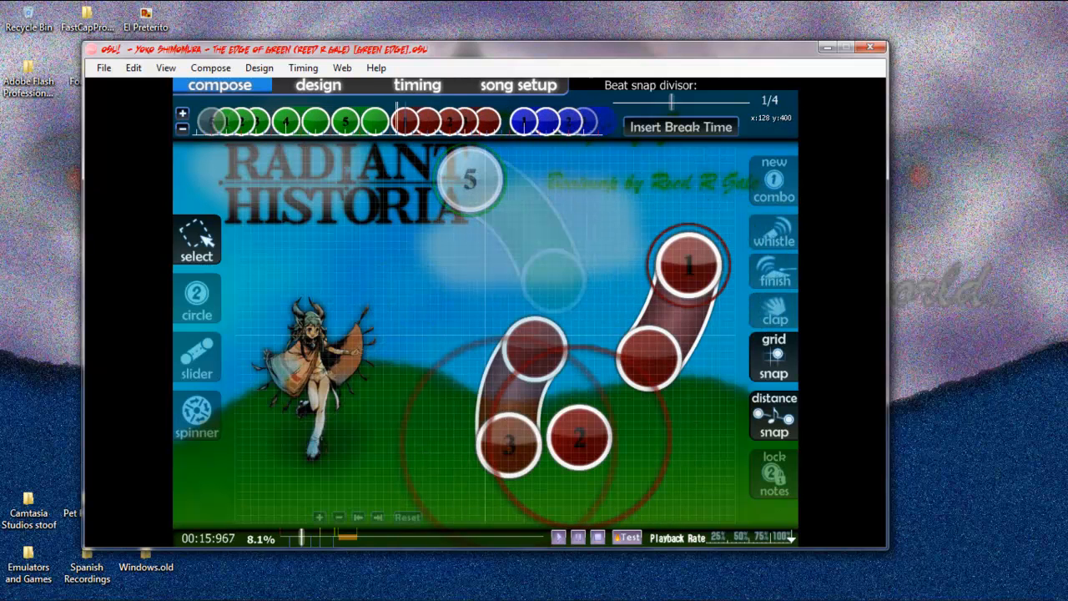
{"action": "left_click", "coordinate": [377, 517]}
{"action": "left_click", "coordinate": [378, 517]}
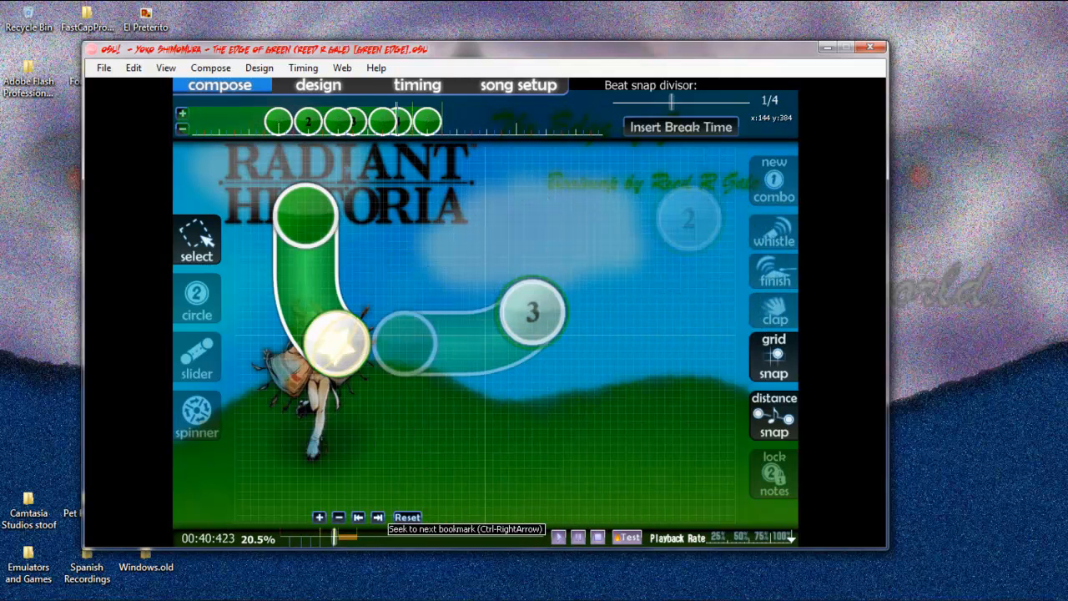
{"action": "scroll", "coordinate": [454, 397], "scroll_direction": "down", "scroll_amount": 1}
{"action": "key", "text": "ctrl+v"}
{"action": "left_click_drag", "start_coordinate": [540, 482], "coordinate": [540, 350]}
{"action": "mouse_move", "coordinate": [369, 251]}
{"action": "left_mouse_down"}
{"action": "mouse_move", "coordinate": [518, 394]}
{"action": "mouse_move", "coordinate": [580, 397]}
{"action": "left_mouse_up"}
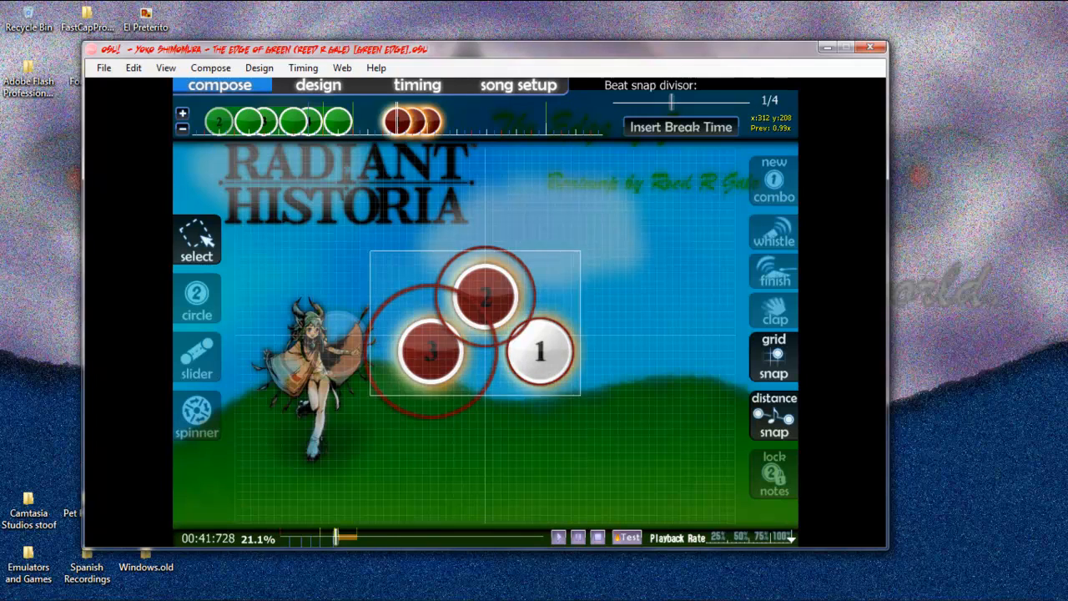
{"action": "left_click", "coordinate": [415, 242]}
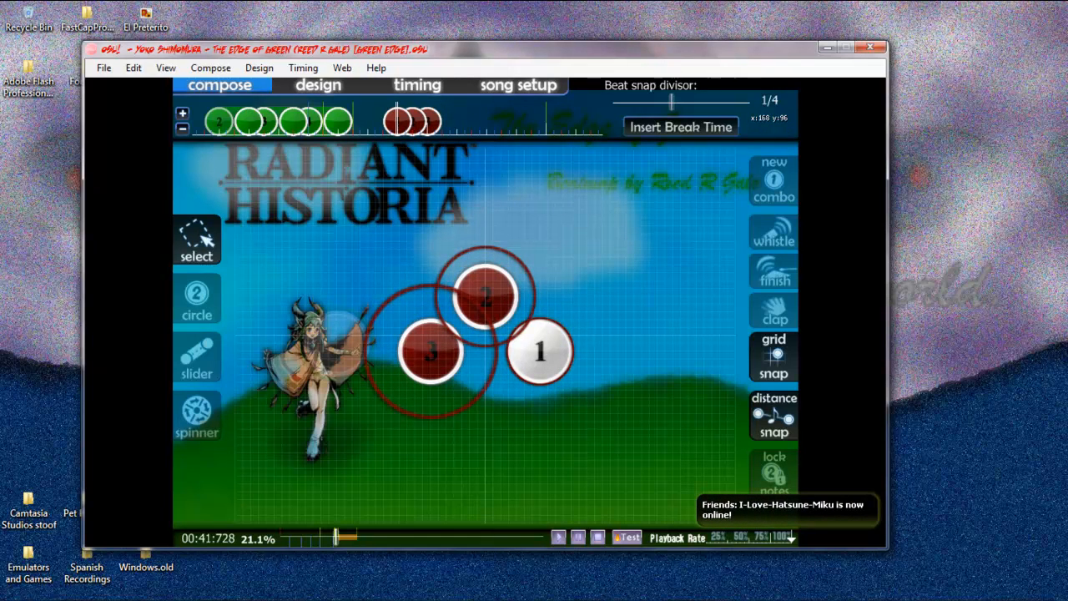
{"action": "scroll", "coordinate": [401, 242], "scroll_direction": "down", "scroll_amount": 4}
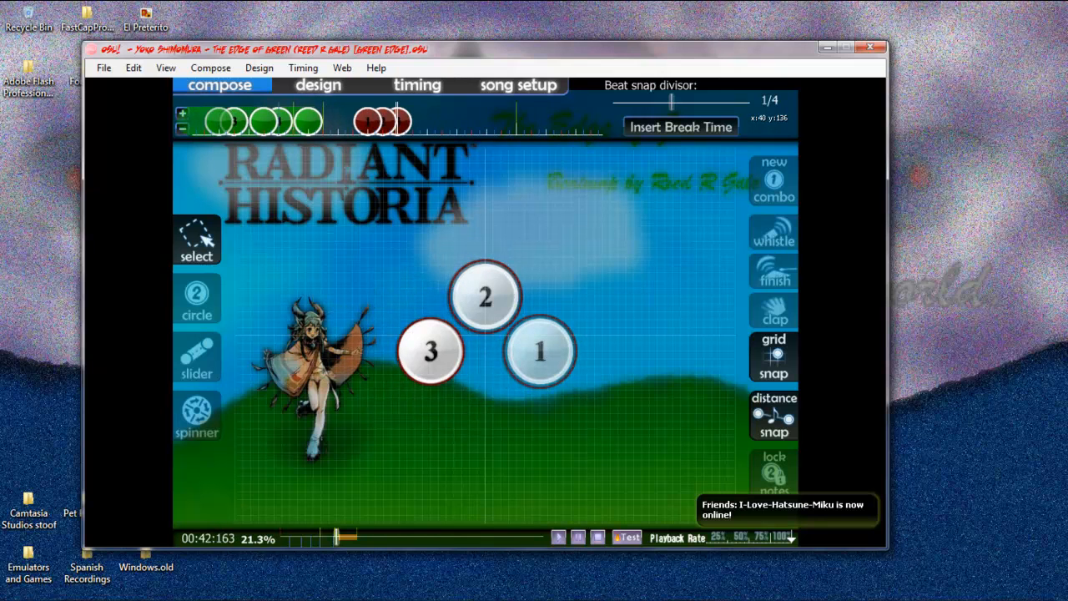
{"action": "key", "text": "ctrl+v"}
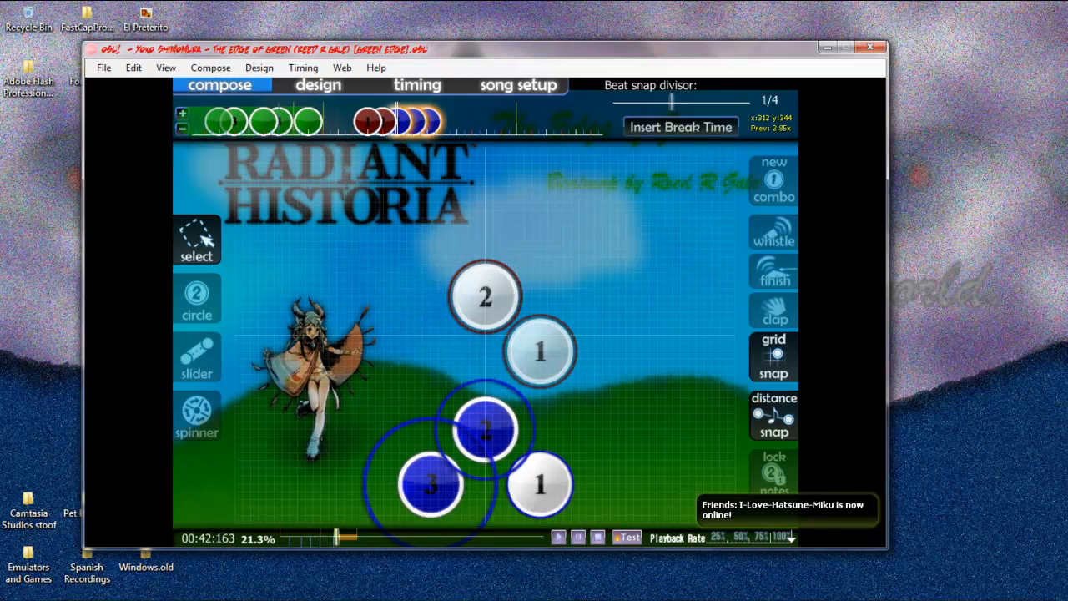
{"action": "key", "text": "ctrl+z"}
- Paste the three-circle combo at 00:42:597 and move it up so circle 1 sits at x:312 y:296
{"action": "scroll", "coordinate": [479, 398], "scroll_direction": "down", "scroll_amount": 5}
{"action": "scroll", "coordinate": [478, 398], "scroll_direction": "up", "scroll_amount": 1}
{"action": "key", "text": "ctrl+v"}
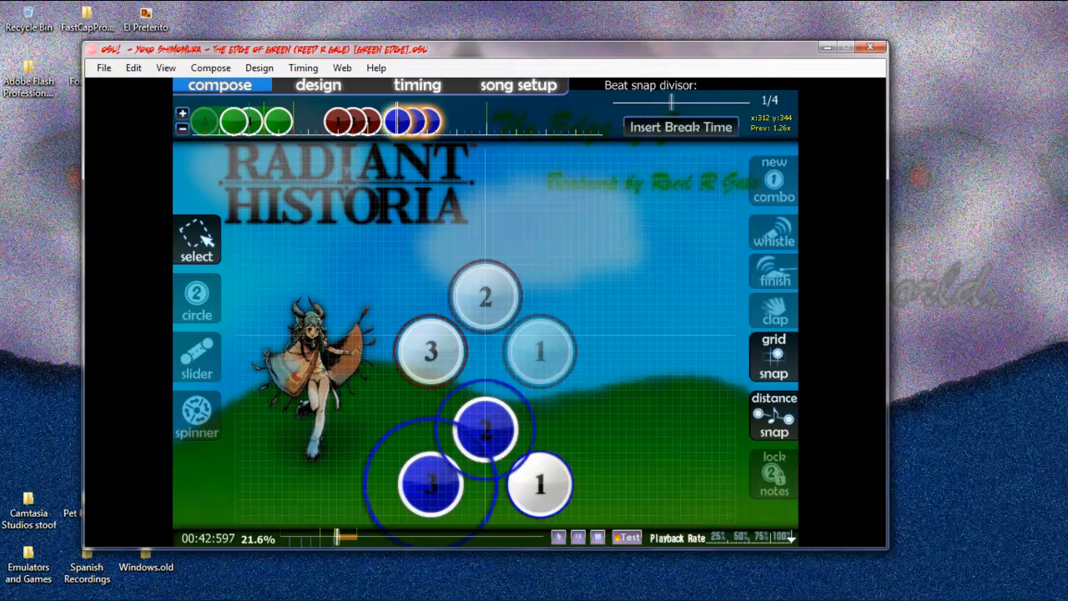
{"action": "left_click_drag", "start_coordinate": [540, 484], "coordinate": [540, 435]}
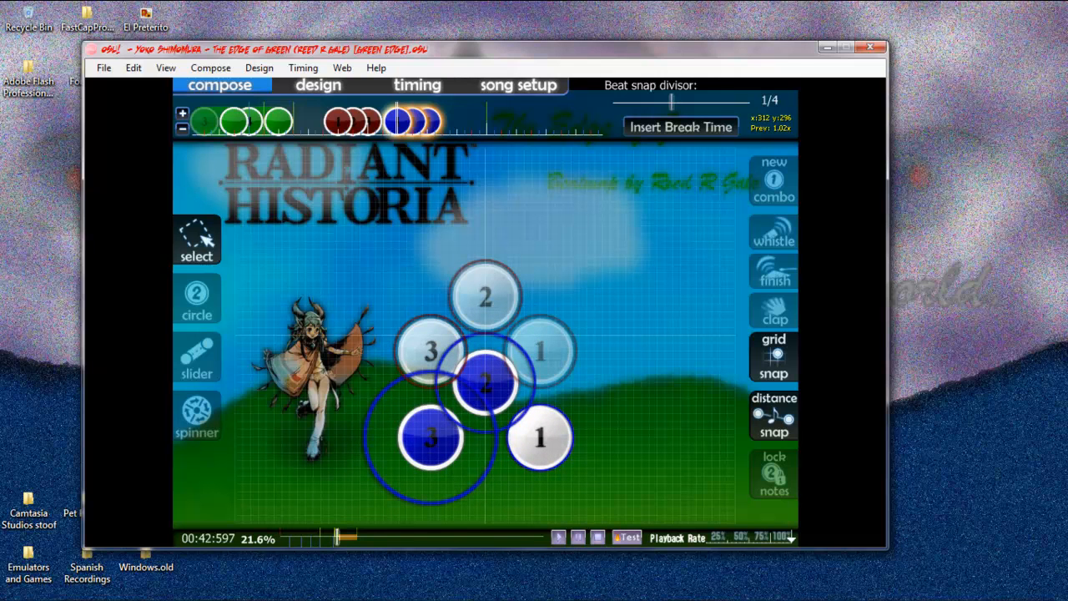
- Rotate the blue combo 180° clockwise and, with distance snap suspended, place its circle 1 at x:200 y:96, stacking circle 2 over the red one
{"action": "key", "text": "ctrl+period"}
{"action": "key", "text": "ctrl+period"}
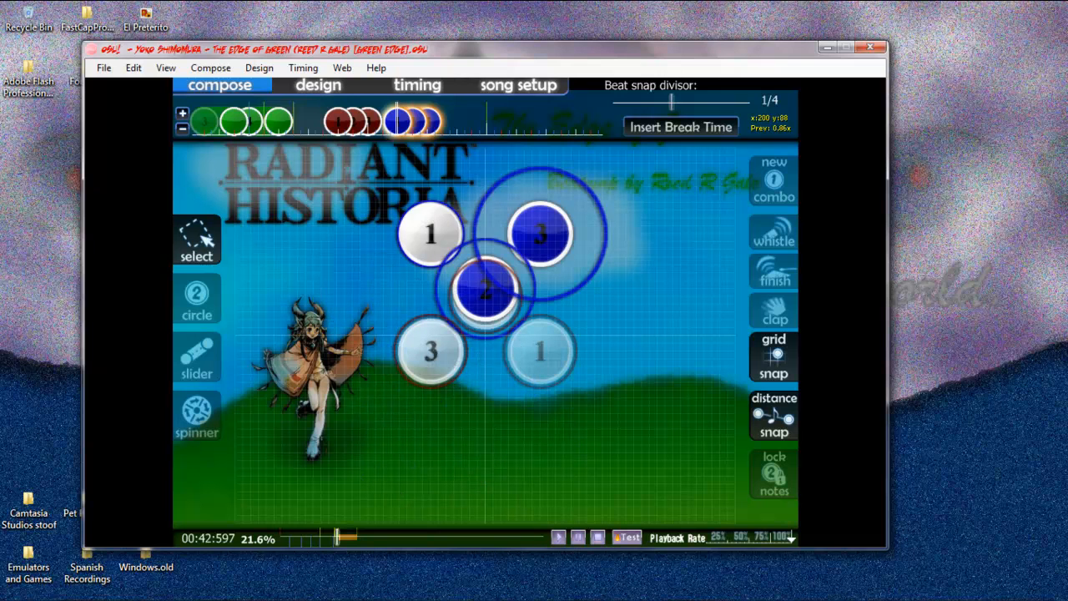
{"action": "mouse_move", "coordinate": [431, 236]}
{"action": "left_mouse_down"}
{"action": "mouse_move", "coordinate": [501, 470]}
{"action": "mouse_move", "coordinate": [556, 351]}
{"action": "mouse_move", "coordinate": [525, 245]}
{"action": "mouse_move", "coordinate": [430, 219]}
{"action": "left_mouse_up"}
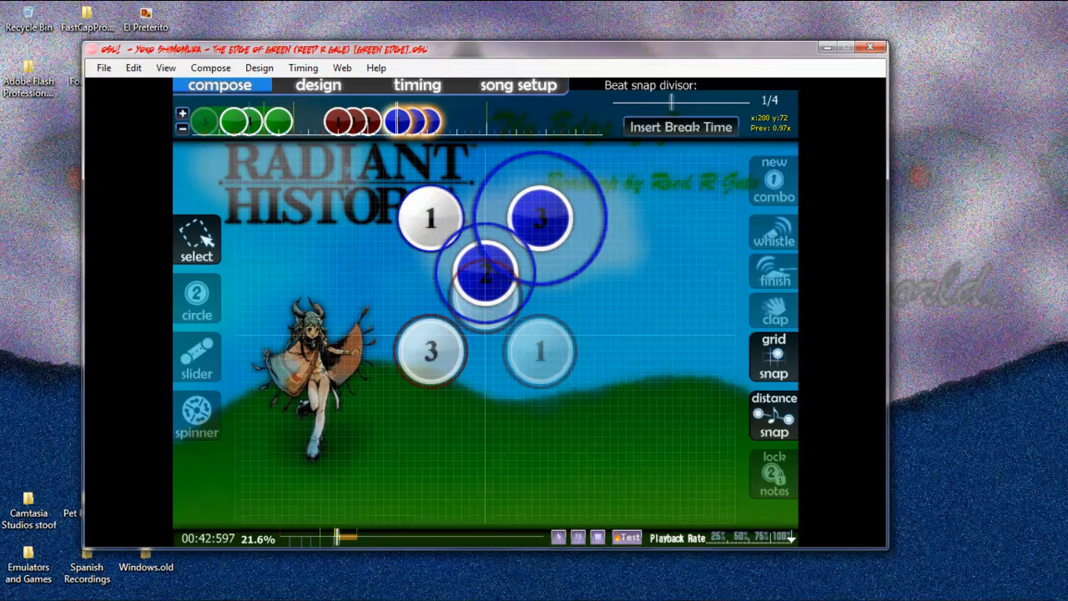
{"action": "key", "text": "alt"}
{"action": "left_click_drag", "start_coordinate": [430, 218], "coordinate": [431, 242]}
{"action": "key", "text": "alt"}
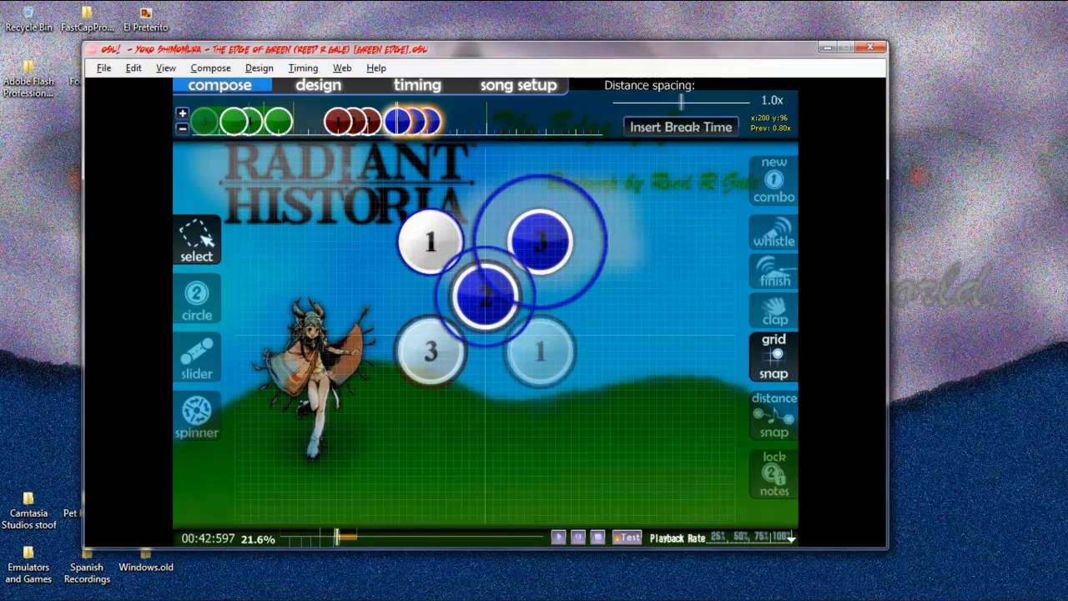
{"action": "left_click", "coordinate": [580, 322]}
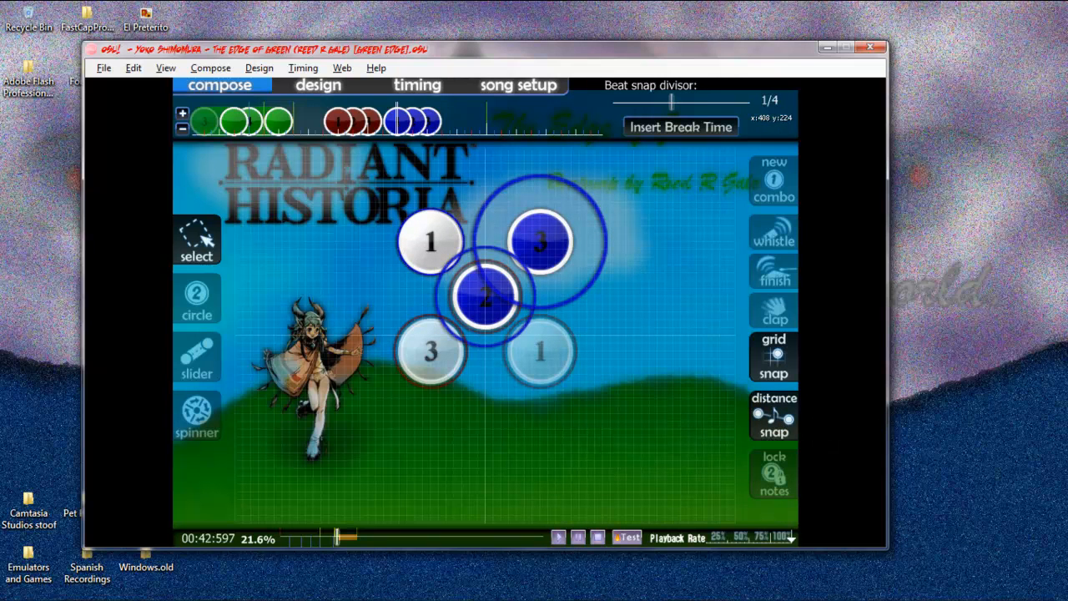
- Select the three blue circles, rotate them 180° anticlockwise and flip them horizontally
{"action": "left_click_drag", "start_coordinate": [454, 118], "coordinate": [393, 122]}
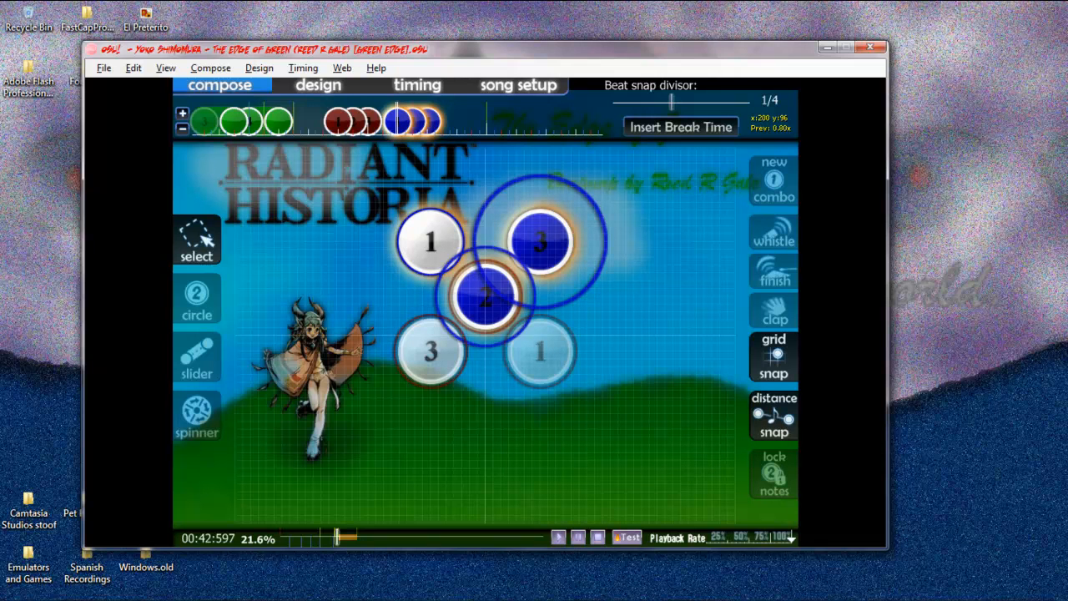
{"action": "key", "text": "ctrl+comma"}
{"action": "key", "text": "ctrl+comma"}
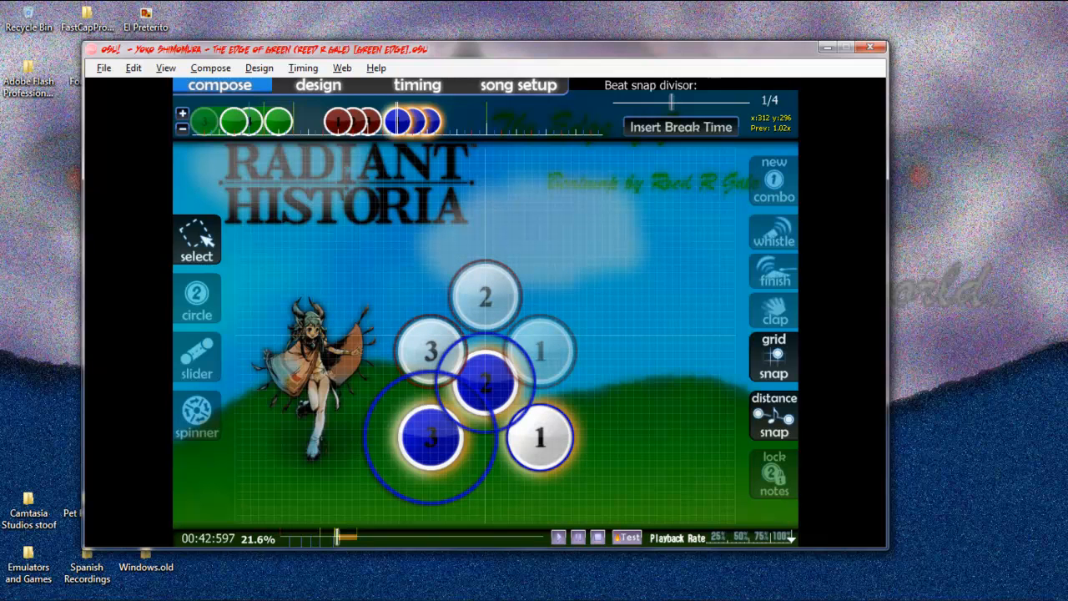
{"action": "key", "text": "ctrl+h"}
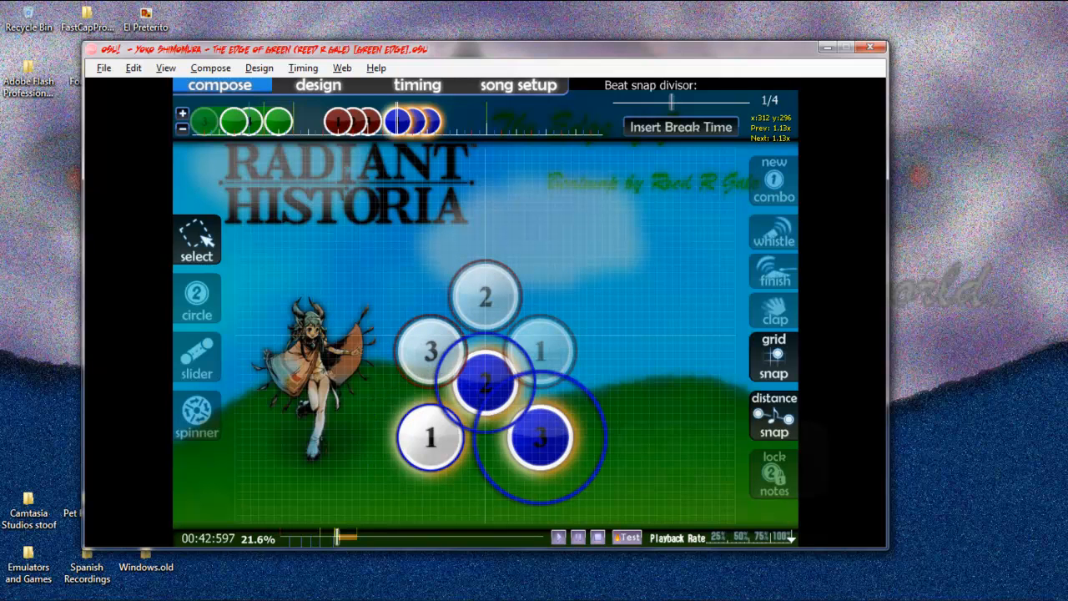
- Flip the three blue circles vertically and move them so blue circle 1 overlaps red circle 2 and blue circle 2 overlaps red circle 1
{"action": "key", "text": "ctrl+j"}
{"action": "left_click_drag", "start_coordinate": [485, 290], "coordinate": [588, 319]}
{"action": "left_click", "coordinate": [588, 319], "text": "ctrl"}
{"action": "mouse_move", "coordinate": [533, 263]}
{"action": "left_mouse_down"}
{"action": "mouse_move", "coordinate": [549, 272]}
{"action": "mouse_move", "coordinate": [531, 265]}
{"action": "left_mouse_up"}
- Select the red and blue three-circle combos together and delete all six circles
{"action": "left_click_drag", "start_coordinate": [475, 123], "coordinate": [334, 122]}
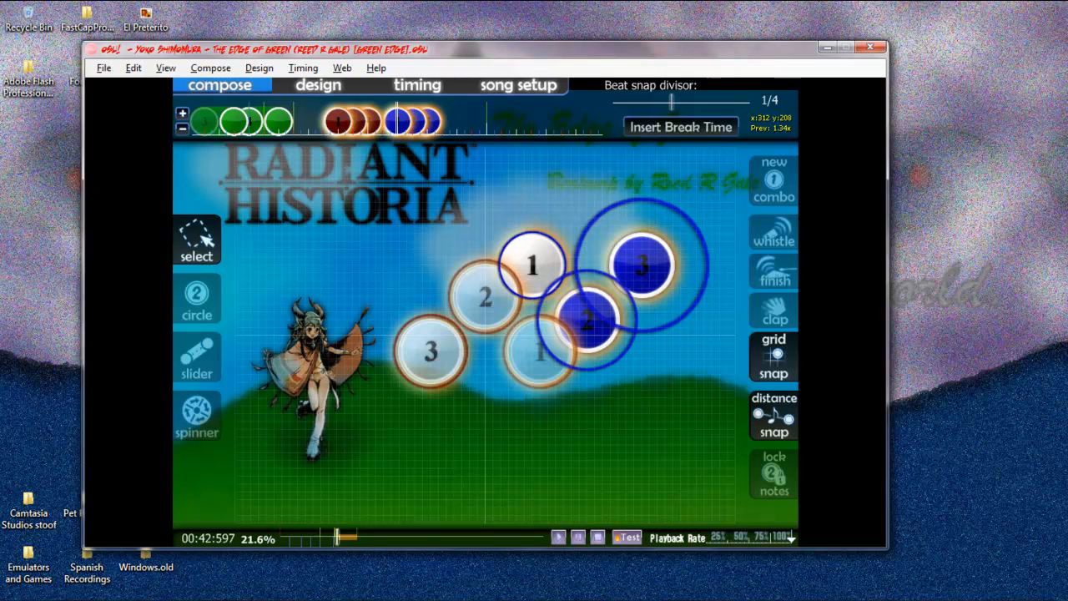
{"action": "key", "text": "Delete"}
{"action": "scroll", "coordinate": [331, 122], "scroll_direction": "up", "scroll_amount": 9}
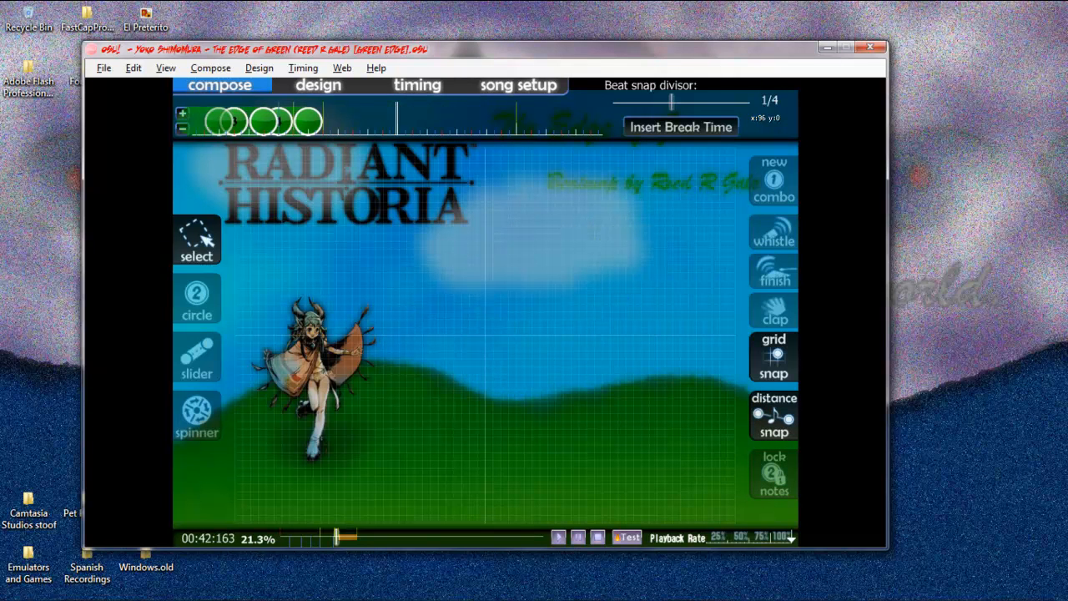
{"action": "scroll", "coordinate": [332, 122], "scroll_direction": "down", "scroll_amount": 10}
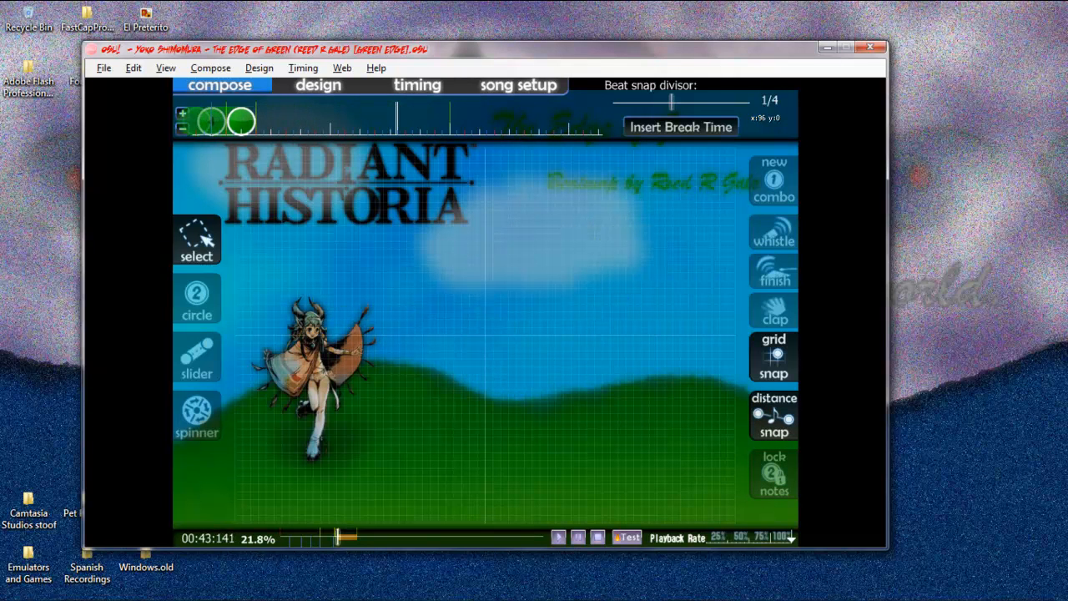
{"action": "scroll", "coordinate": [332, 122], "scroll_direction": "up", "scroll_amount": 4}
- Place a nearly vertical slider at 00:43:902, starting at x:256 y:80 and running down
{"action": "scroll", "coordinate": [331, 122], "scroll_direction": "down", "scroll_amount": 7}
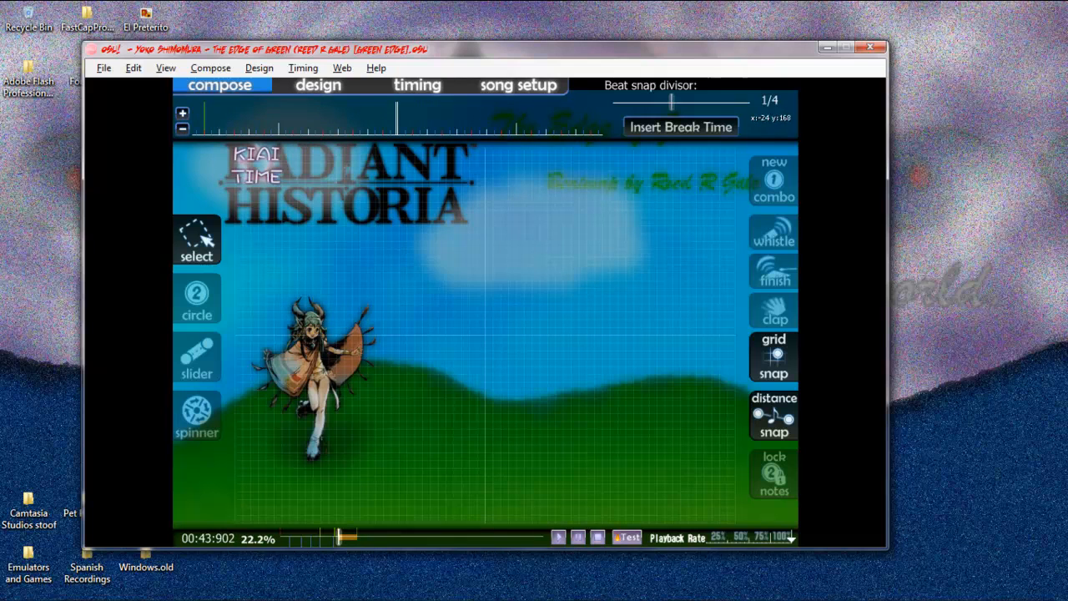
{"action": "left_click", "coordinate": [197, 296]}
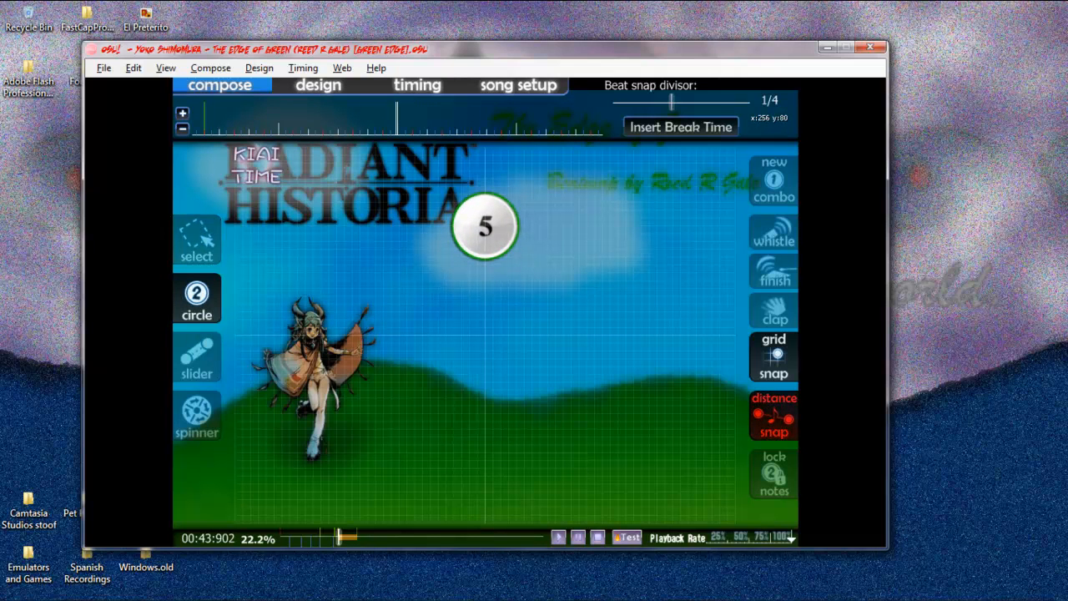
{"action": "left_click", "coordinate": [197, 357]}
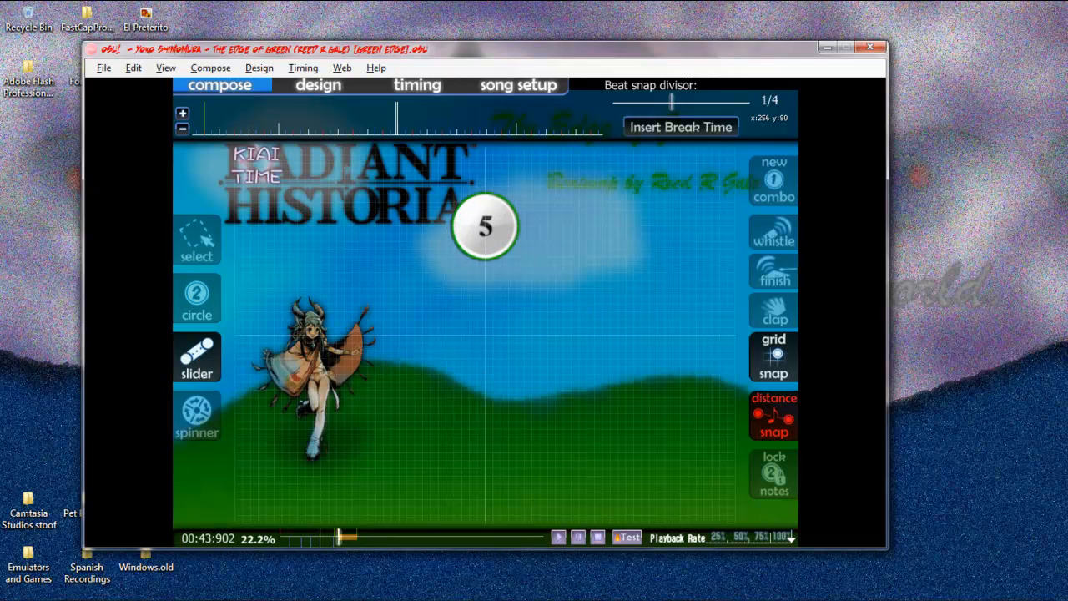
{"action": "left_click", "coordinate": [485, 226]}
{"action": "right_click", "coordinate": [494, 383]}
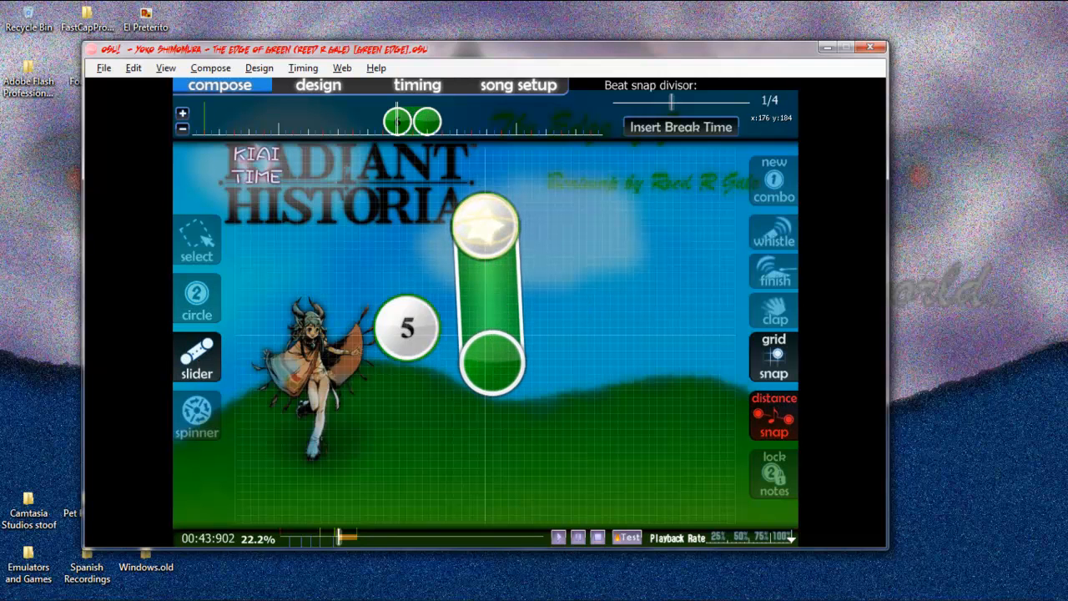
- Insert a break period in the gap between the last green note and the slider at 00:43:902
{"action": "scroll", "coordinate": [401, 342], "scroll_direction": "up", "scroll_amount": 8}
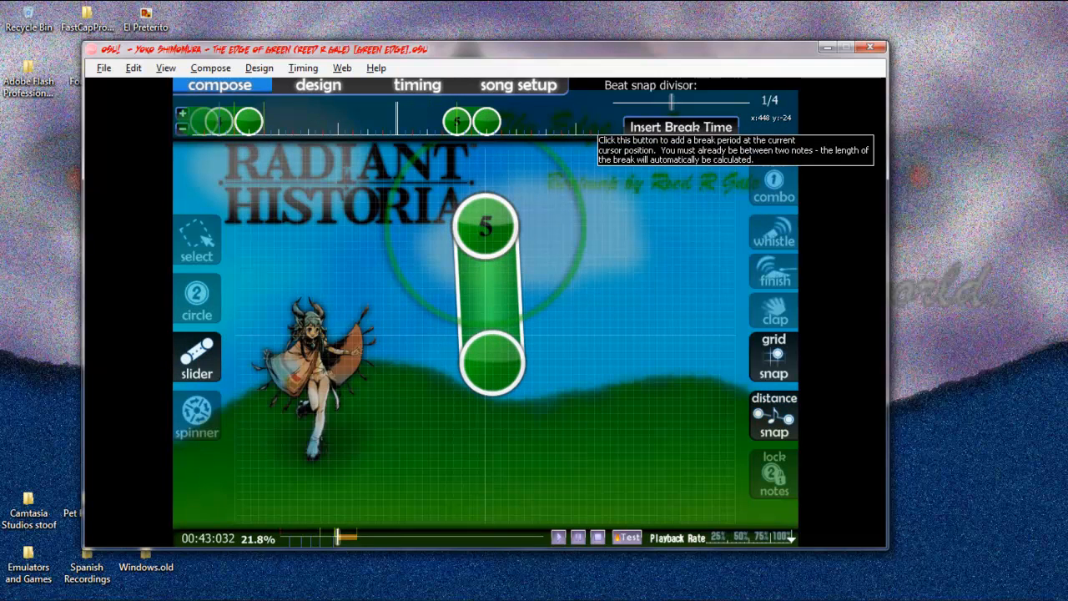
{"action": "scroll", "coordinate": [401, 342], "scroll_direction": "up", "scroll_amount": 3}
{"action": "left_click", "coordinate": [673, 126]}
{"action": "scroll", "coordinate": [611, 147], "scroll_direction": "down", "scroll_amount": 4}
{"action": "scroll", "coordinate": [610, 148], "scroll_direction": "up", "scroll_amount": 4}
{"action": "scroll", "coordinate": [610, 148], "scroll_direction": "down", "scroll_amount": 2}
{"action": "scroll", "coordinate": [610, 148], "scroll_direction": "down", "scroll_amount": 10}
{"action": "key", "text": "y"}
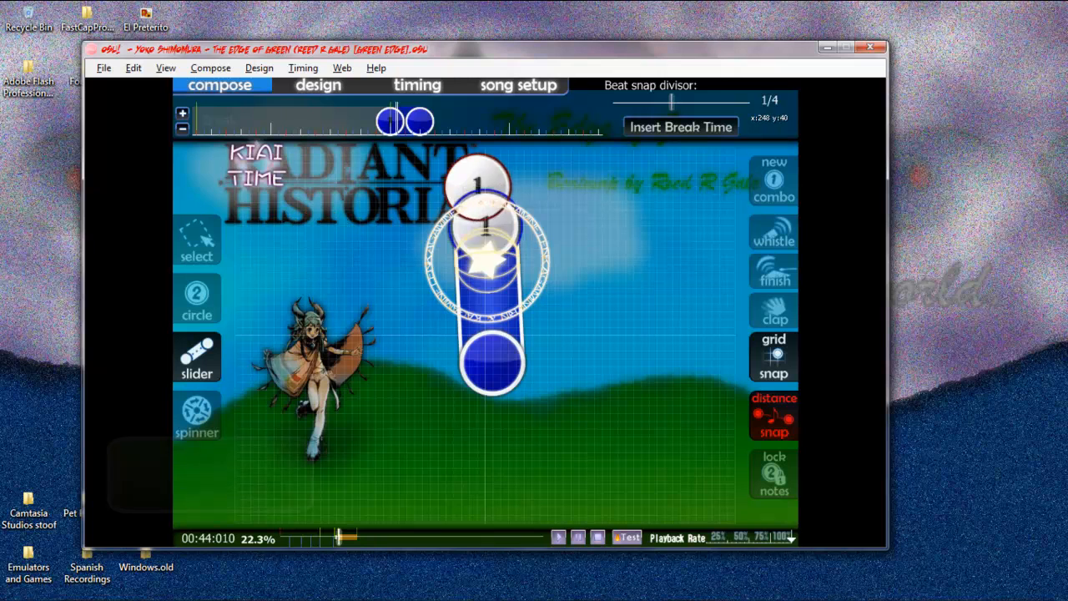
- Undo the break insertion and delete the slider at 00:43:902
{"action": "key", "text": "ctrl+z"}
{"action": "right_click", "coordinate": [407, 119]}
{"action": "scroll", "coordinate": [419, 306], "scroll_direction": "up", "scroll_amount": 2}
{"action": "scroll", "coordinate": [406, 295], "scroll_direction": "down", "scroll_amount": 1}
{"action": "key", "text": "y"}
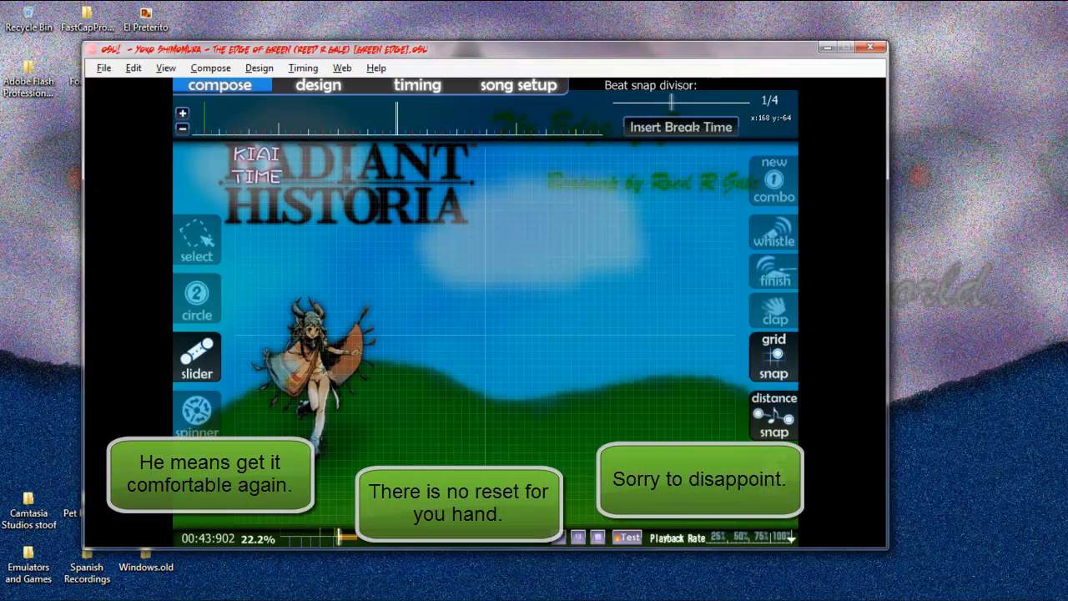
{"action": "key", "text": "y"}
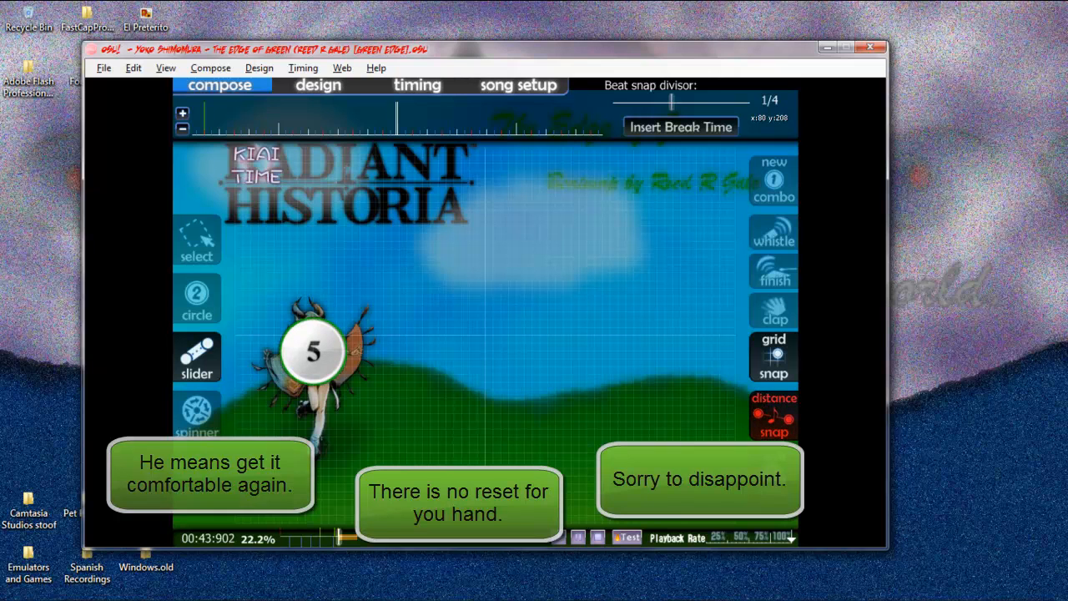
- Return to the beatmap's opening slider at 00:00:424 and switch to the Select tool
{"action": "scroll", "coordinate": [309, 353], "scroll_direction": "up", "scroll_amount": 5}
{"action": "scroll", "coordinate": [313, 352], "scroll_direction": "down", "scroll_amount": 5}
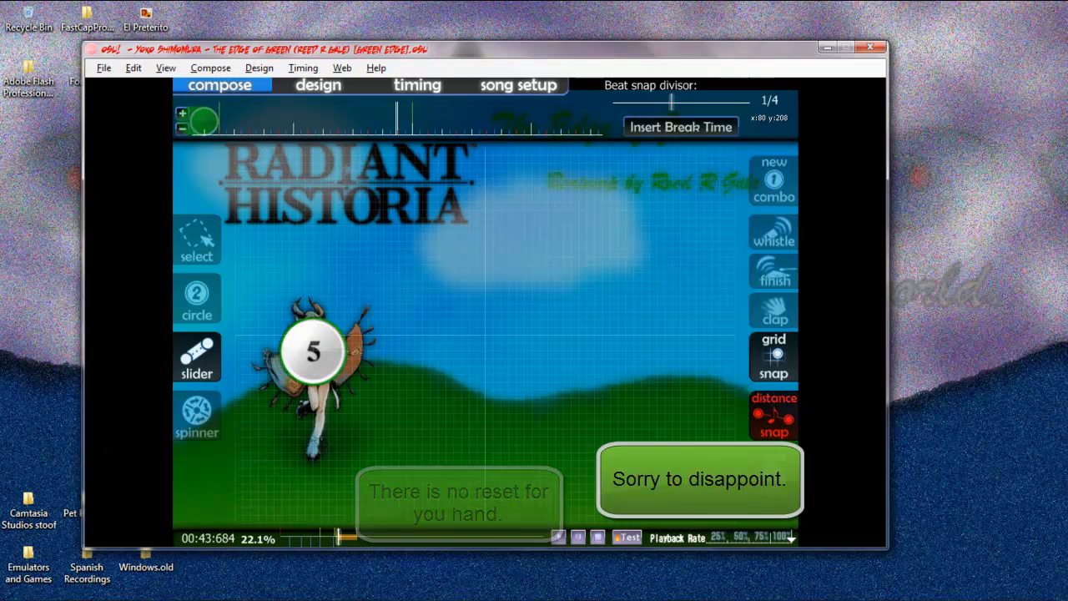
{"action": "scroll", "coordinate": [313, 352], "scroll_direction": "up", "scroll_amount": 4}
{"action": "scroll", "coordinate": [313, 351], "scroll_direction": "up", "scroll_amount": 6}
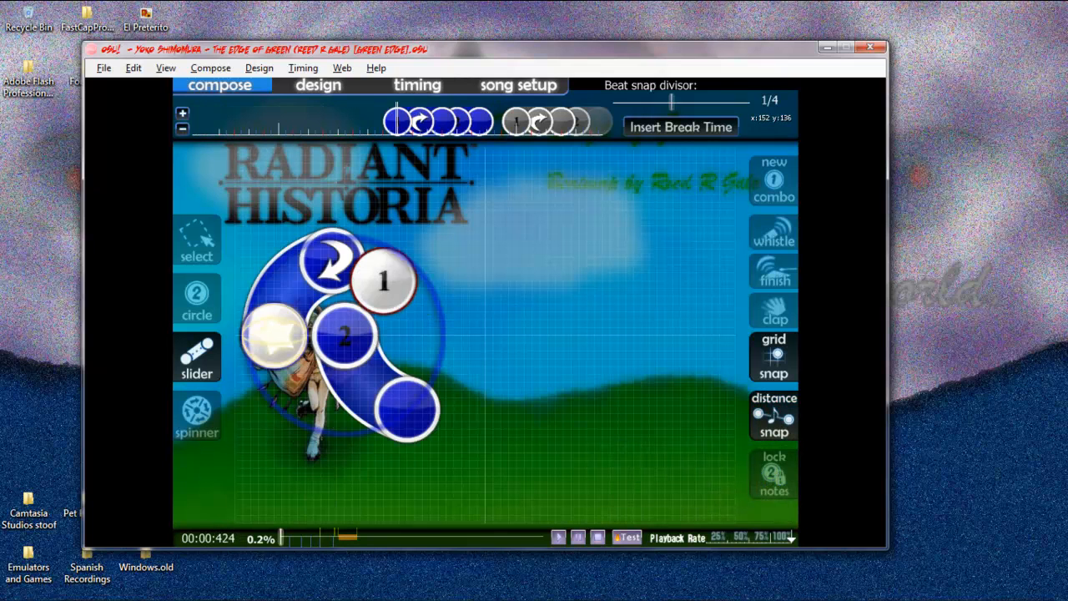
{"action": "left_click", "coordinate": [197, 242]}
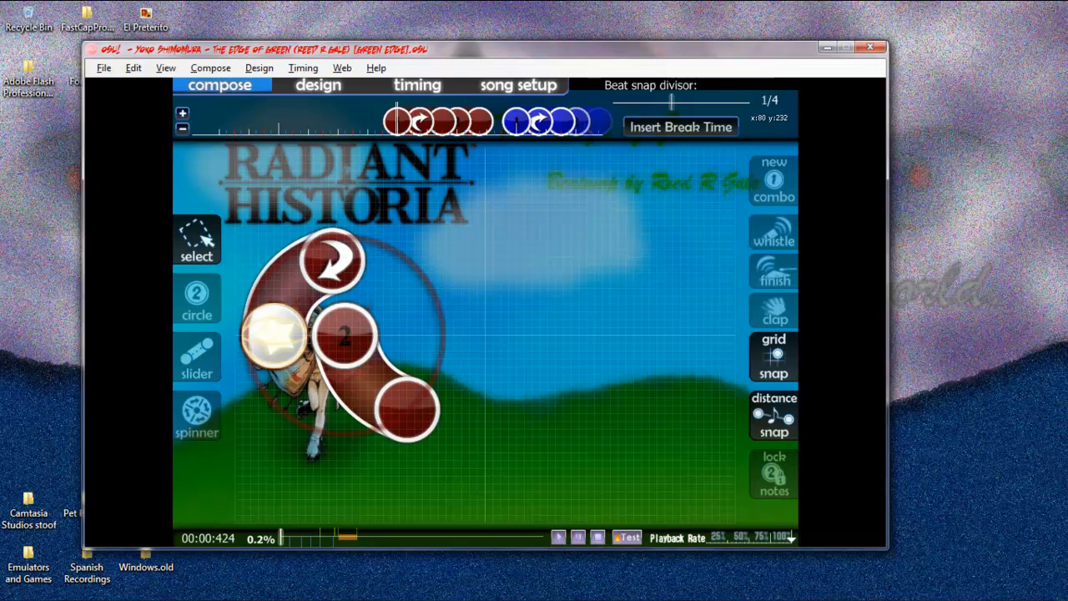
- Examine the slider shapes, note spacing and combo patterns from 00:00:424 through the blue combo at 00:18:141
{"action": "scroll", "coordinate": [306, 366], "scroll_direction": "down", "scroll_amount": 19}
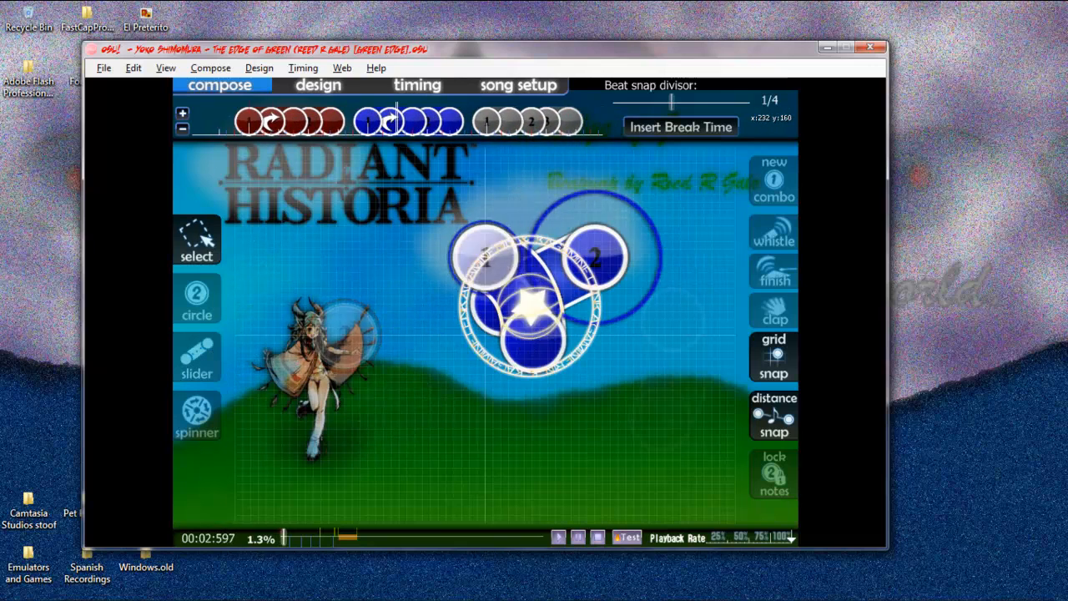
{"action": "scroll", "coordinate": [306, 366], "scroll_direction": "down", "scroll_amount": 20}
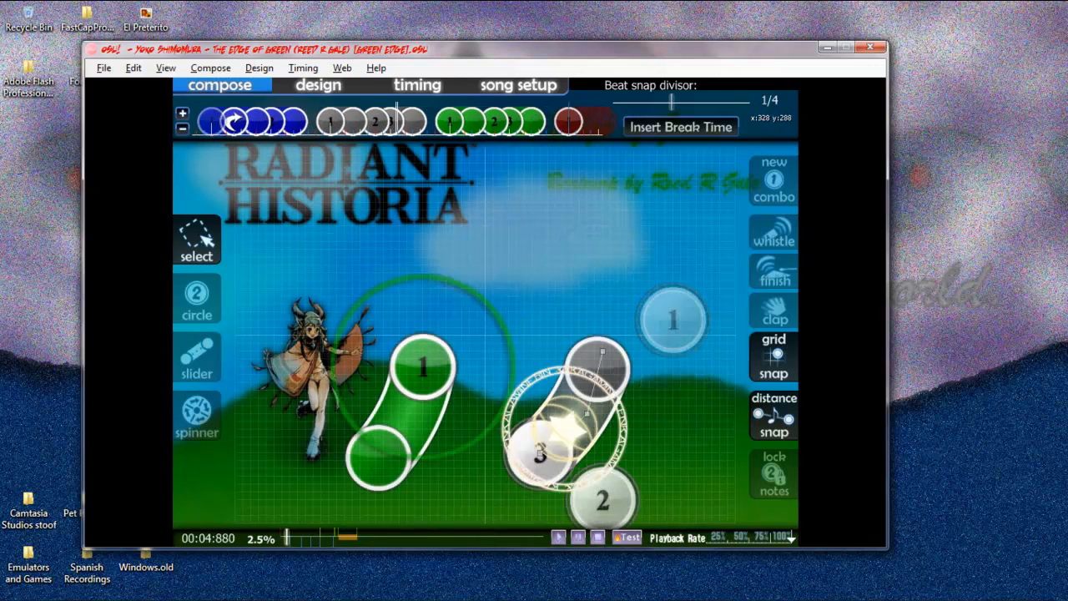
{"action": "scroll", "coordinate": [555, 437], "scroll_direction": "down", "scroll_amount": 20}
{"action": "scroll", "coordinate": [590, 180], "scroll_direction": "down", "scroll_amount": 19}
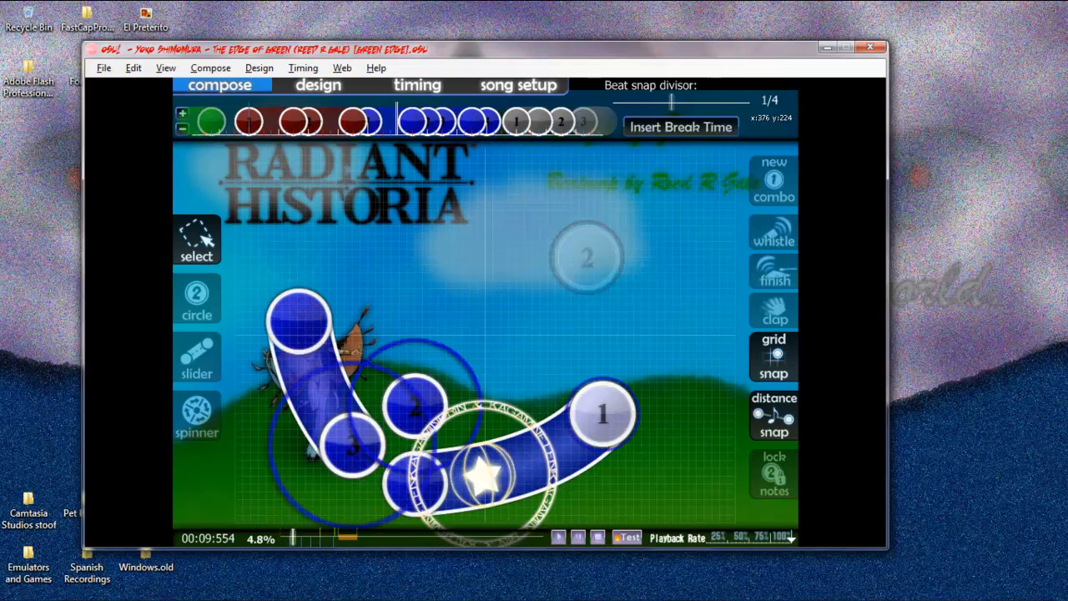
{"action": "scroll", "coordinate": [602, 366], "scroll_direction": "down", "scroll_amount": 20}
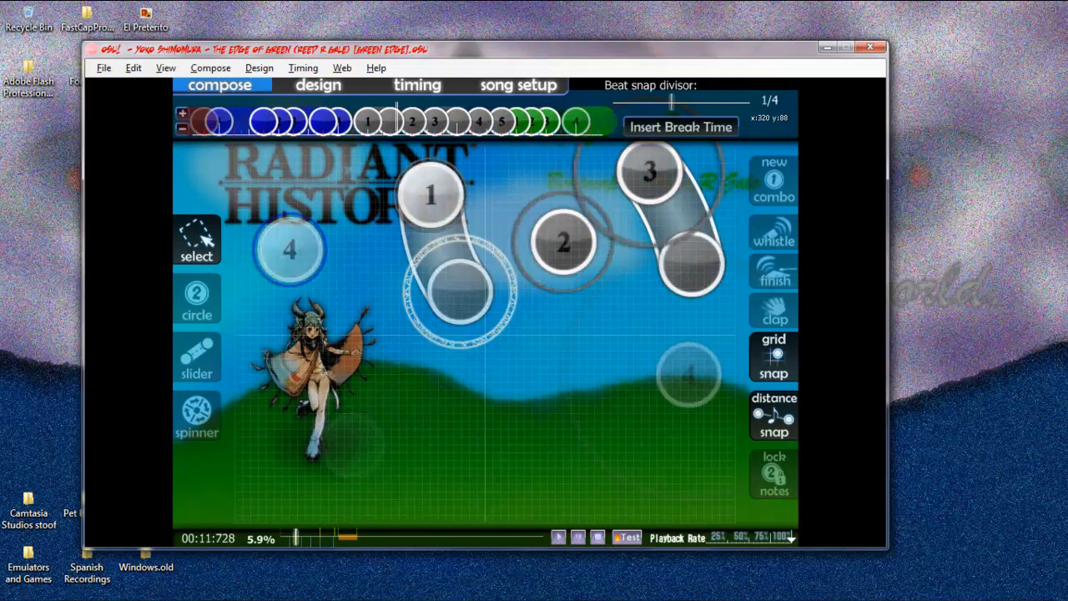
{"action": "scroll", "coordinate": [602, 366], "scroll_direction": "down", "scroll_amount": 20}
{"action": "scroll", "coordinate": [485, 330], "scroll_direction": "down", "scroll_amount": 8}
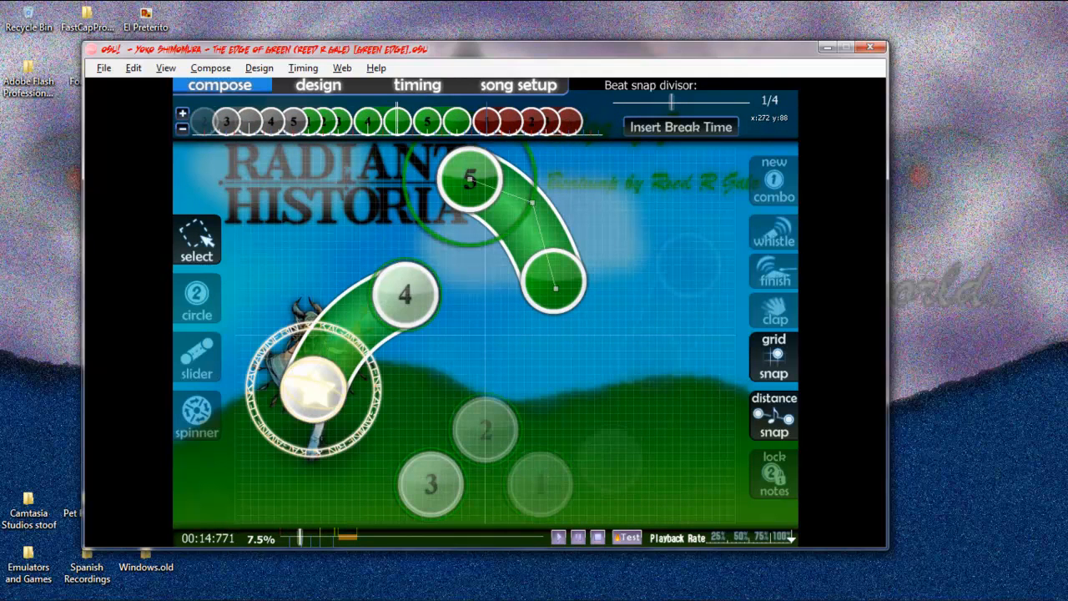
{"action": "scroll", "coordinate": [485, 329], "scroll_direction": "down", "scroll_amount": 2}
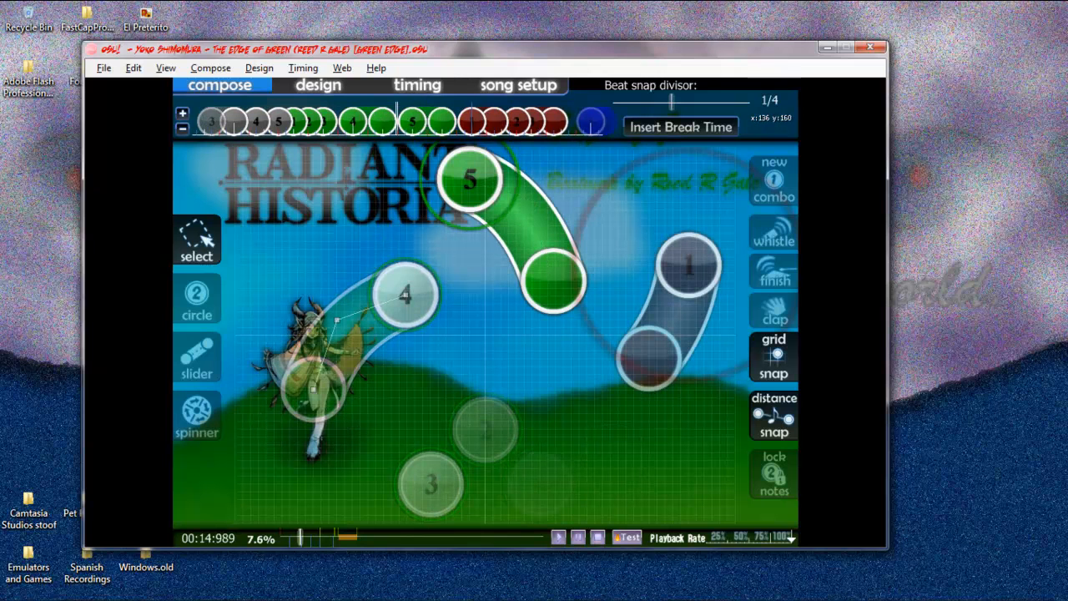
{"action": "scroll", "coordinate": [485, 329], "scroll_direction": "down", "scroll_amount": 14}
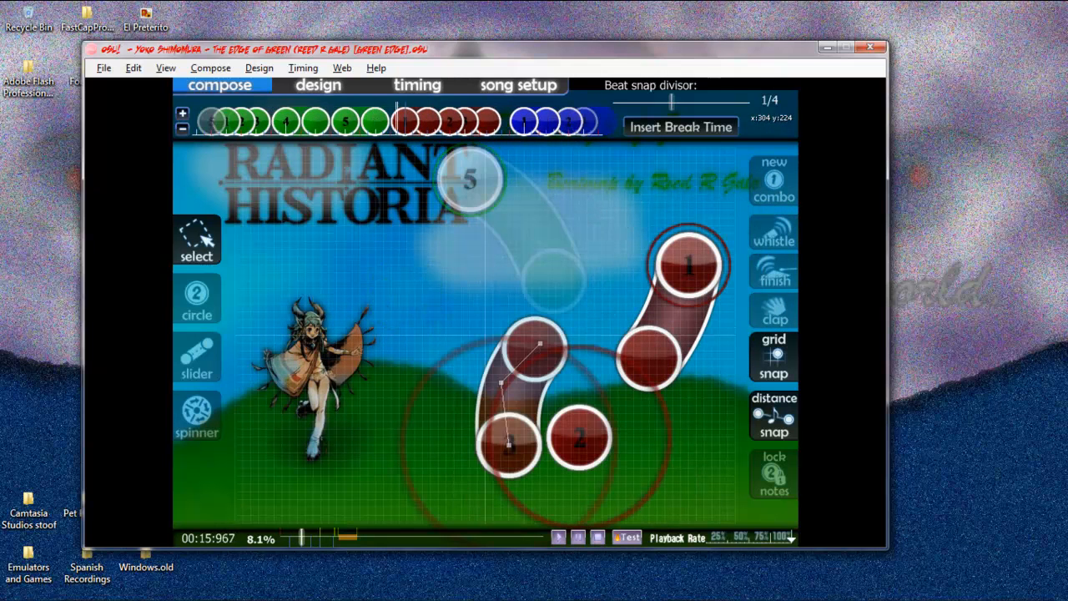
{"action": "scroll", "coordinate": [485, 329], "scroll_direction": "down", "scroll_amount": 8}
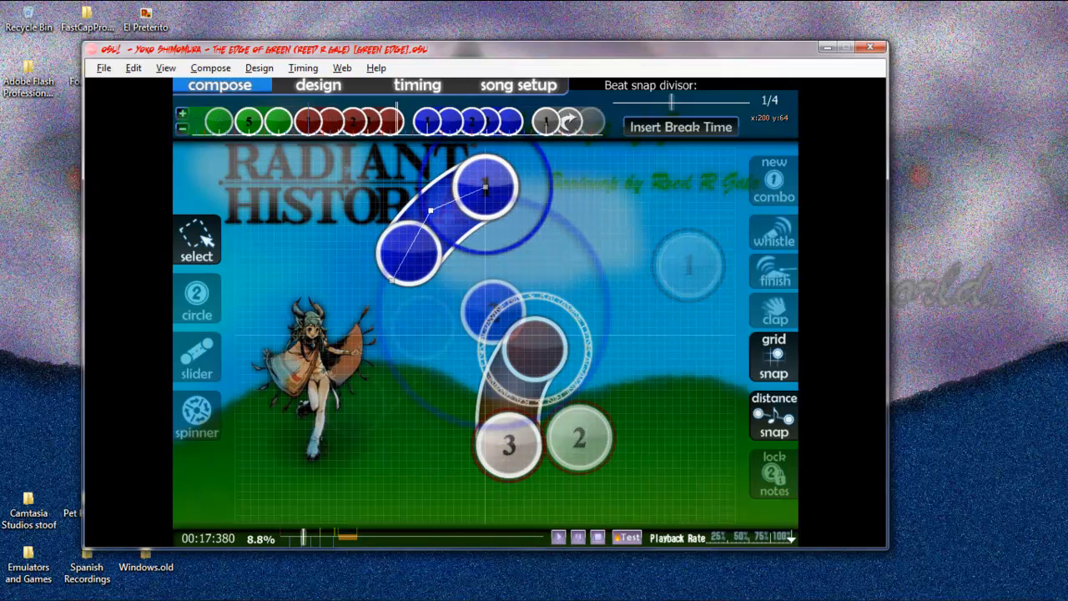
{"action": "left_click_drag", "start_coordinate": [430, 210], "coordinate": [430, 210]}
{"action": "scroll", "coordinate": [512, 236], "scroll_direction": "down", "scroll_amount": 7}
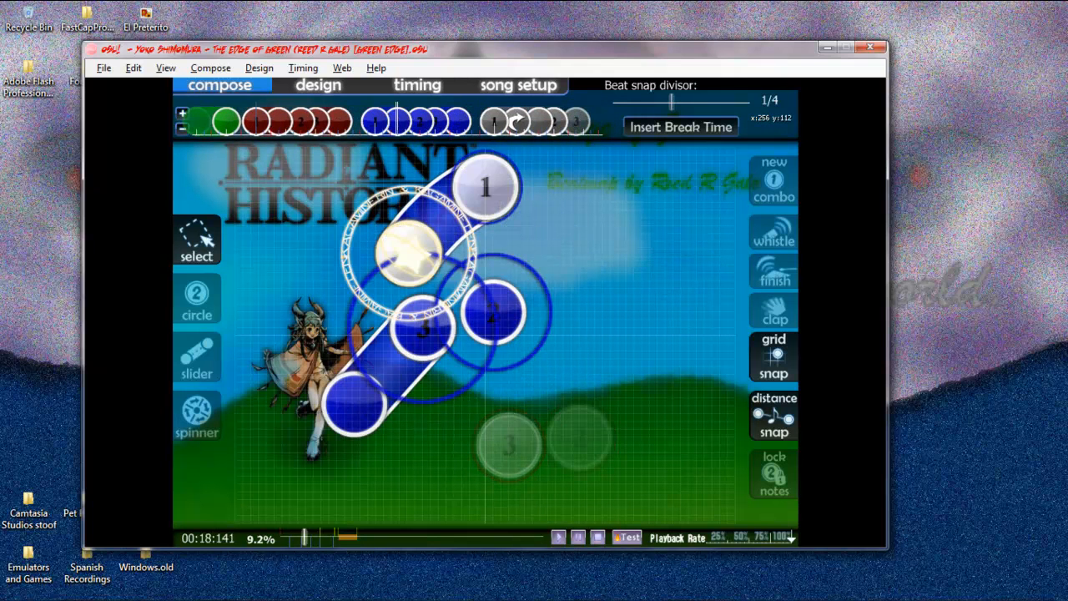
{"action": "mouse_move", "coordinate": [422, 322]}
{"action": "left_mouse_down"}
{"action": "mouse_move", "coordinate": [267, 304]}
{"action": "mouse_move", "coordinate": [423, 326]}
{"action": "left_mouse_up"}
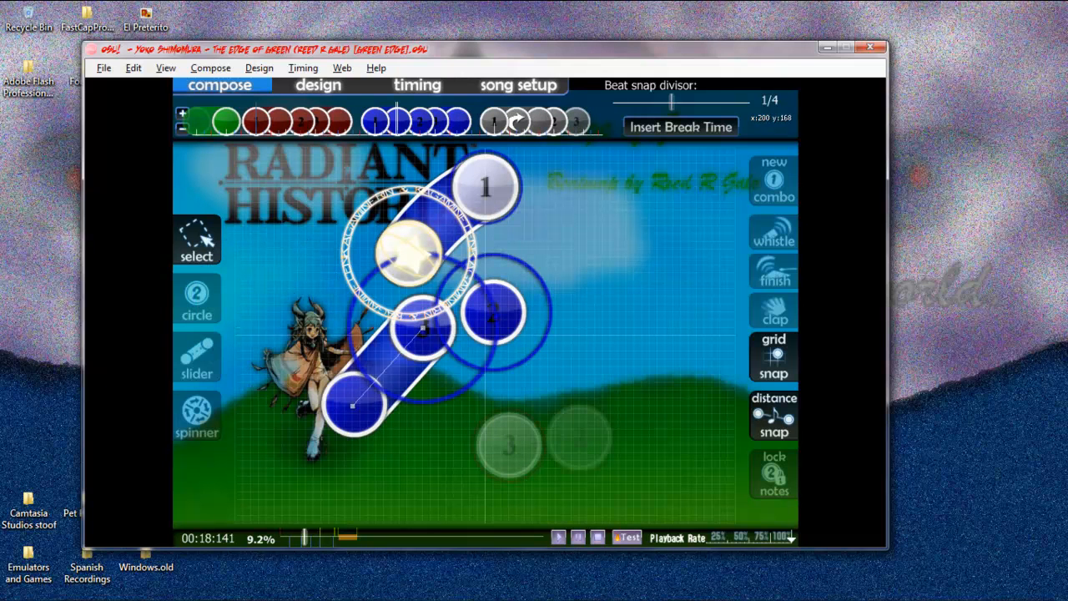